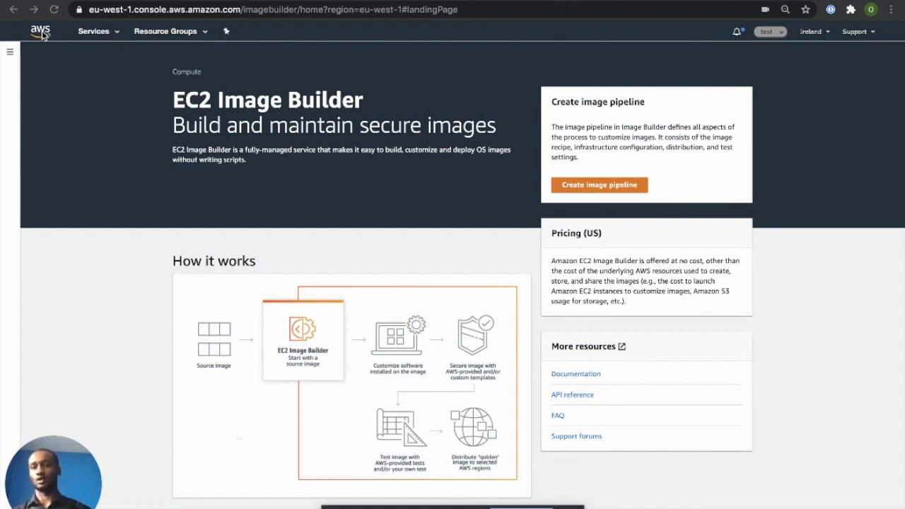
- Open the EC2 Image Builder service and start creating an image pipeline
left_click(114, 34)
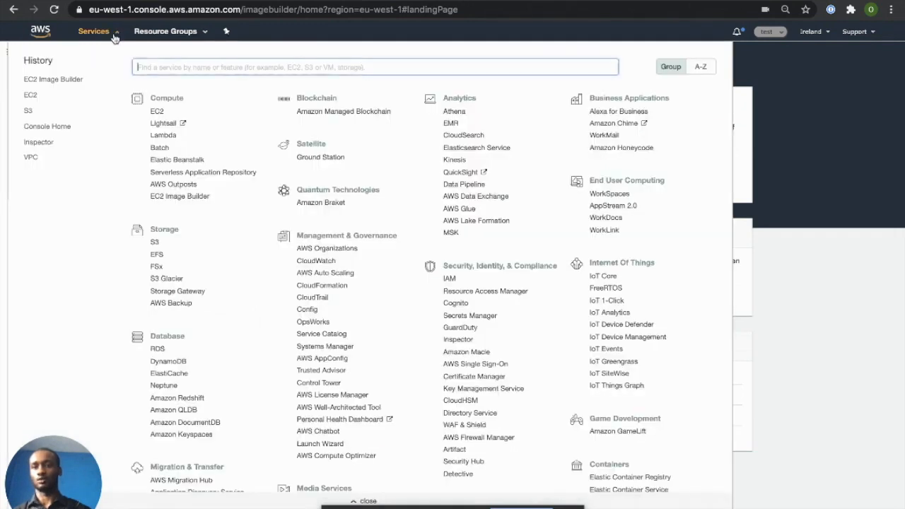
left_click(182, 198)
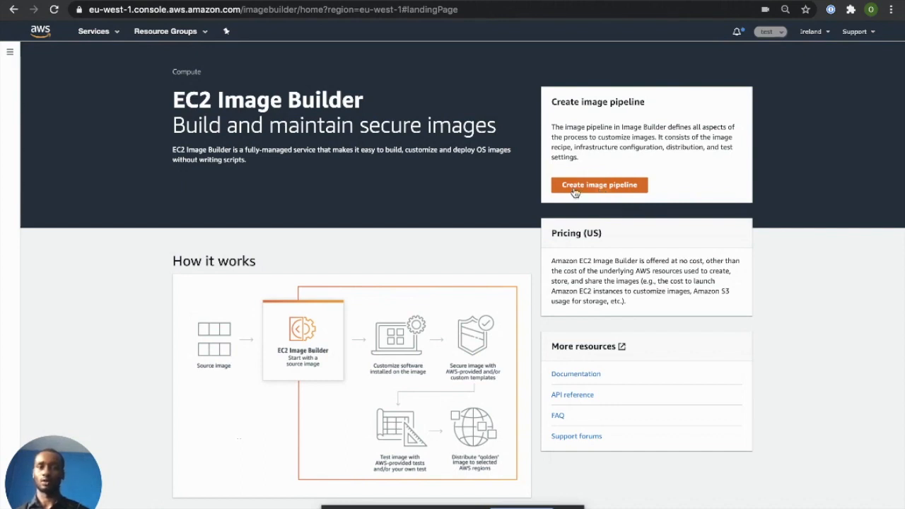
left_click(573, 187)
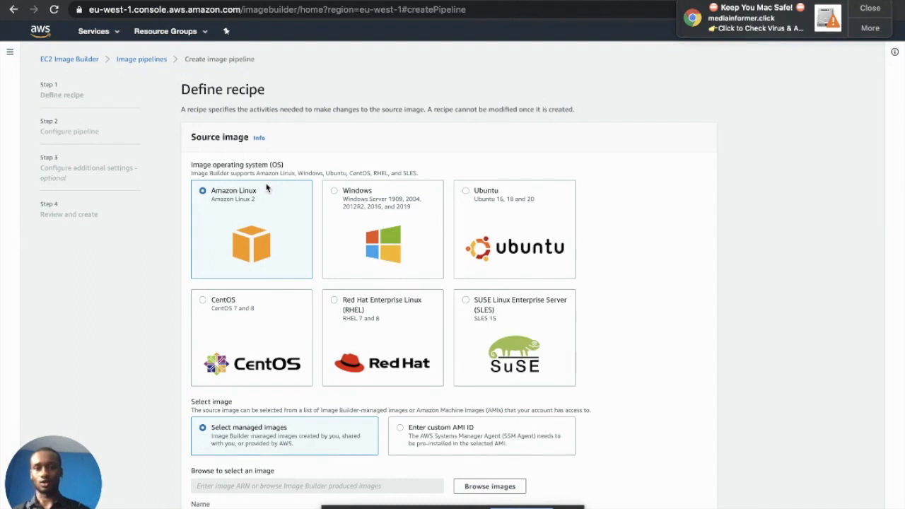
- Use Ubuntu as the image OS with the managed image Ubuntu Server 18 LTS x86 version 2020.8.10, and enable always building the latest version
left_click(505, 225)
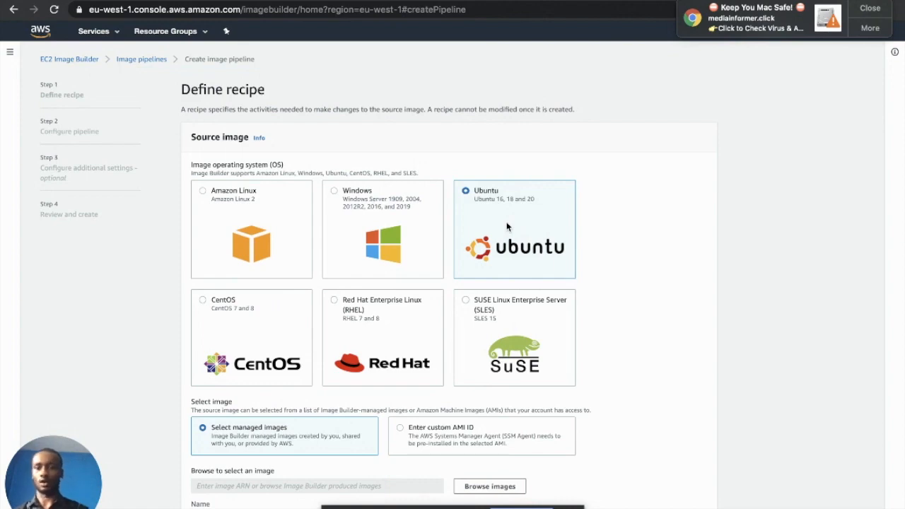
scroll(507, 226, "down", 3)
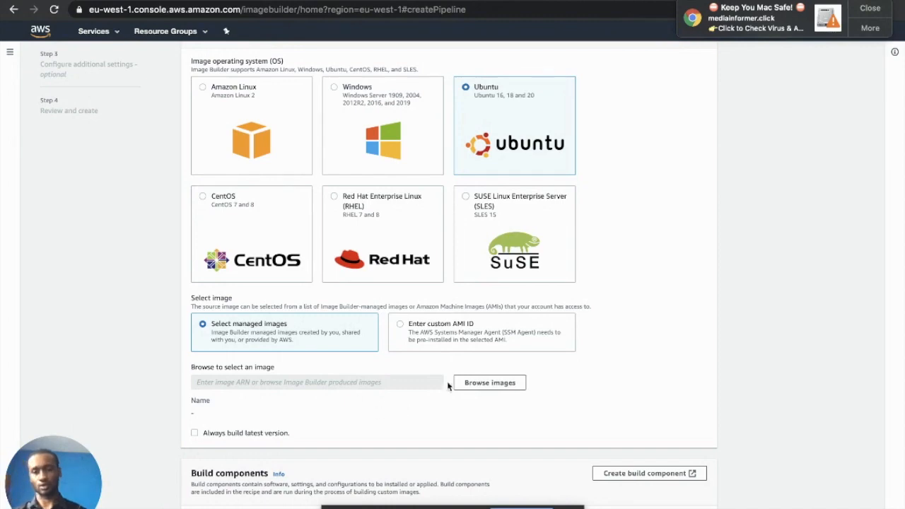
left_click(483, 388)
scroll(374, 341, "down", 5)
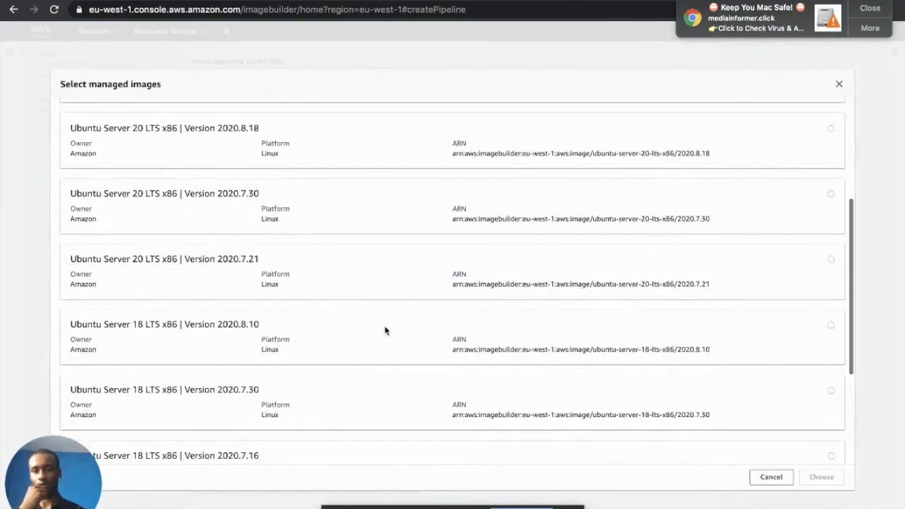
left_click(833, 326)
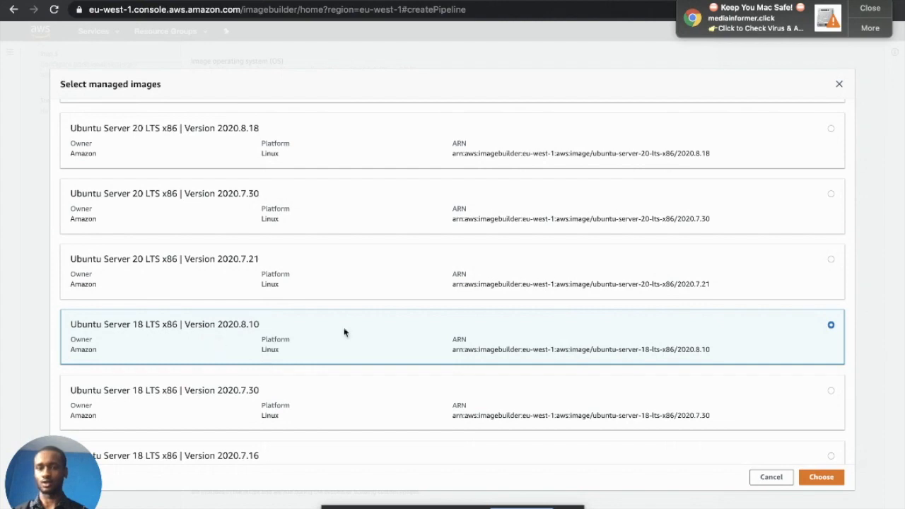
left_click(822, 478)
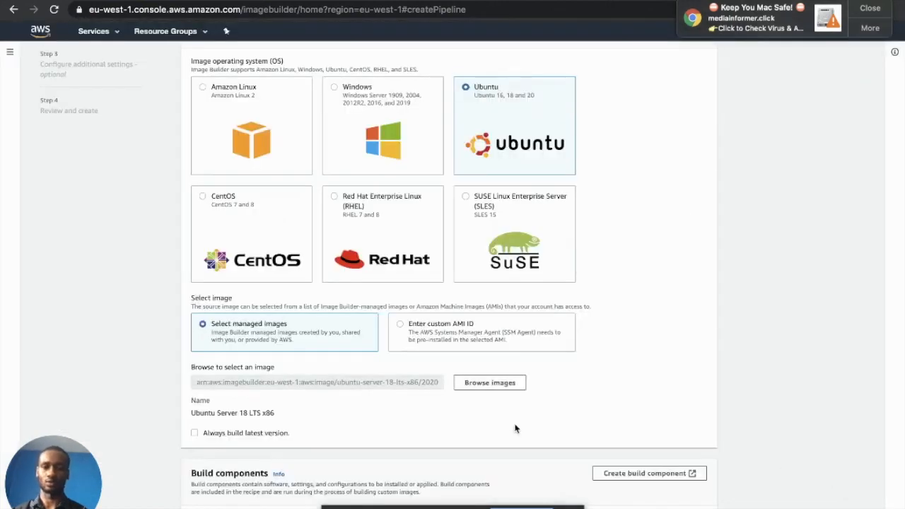
left_click(194, 433)
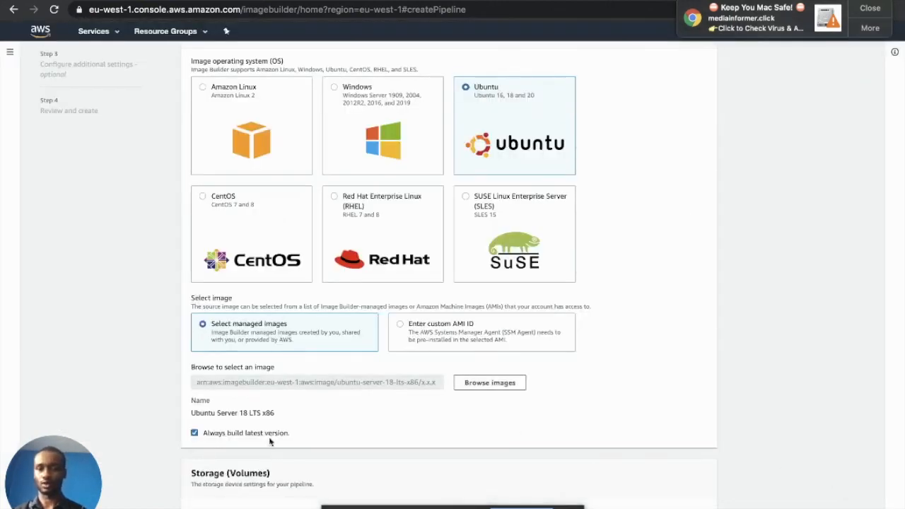
- Set the size of EBS Volume 1 (AMI Root) to 30 GiB
scroll(262, 439, "down", 3)
scroll(269, 442, "down", 1)
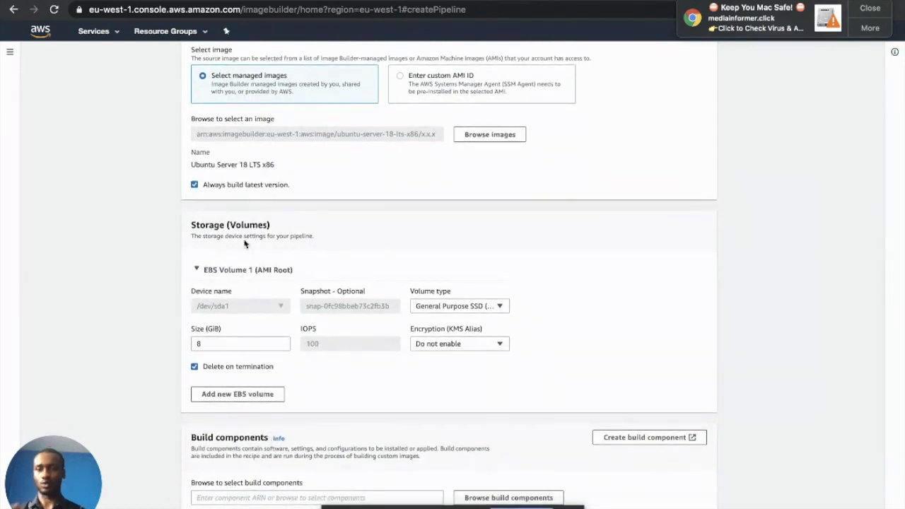
left_click(230, 346)
key("BackSpace")
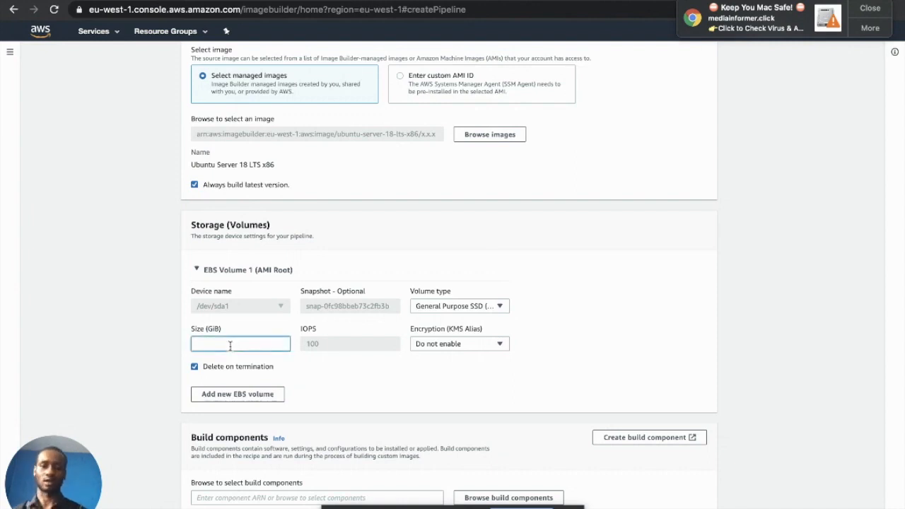
type("30")
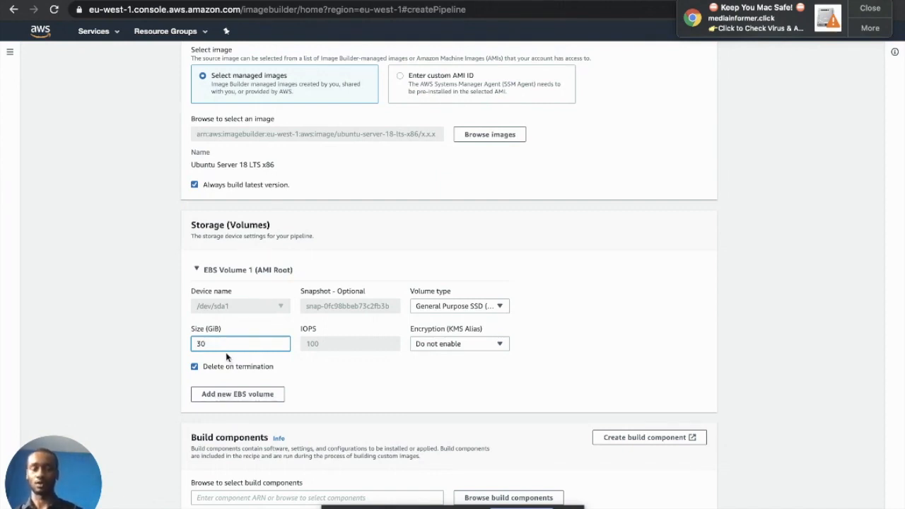
- Open the form for creating a build component and choose Ubuntu 18 as its compatible OS version
scroll(221, 359, "down", 3)
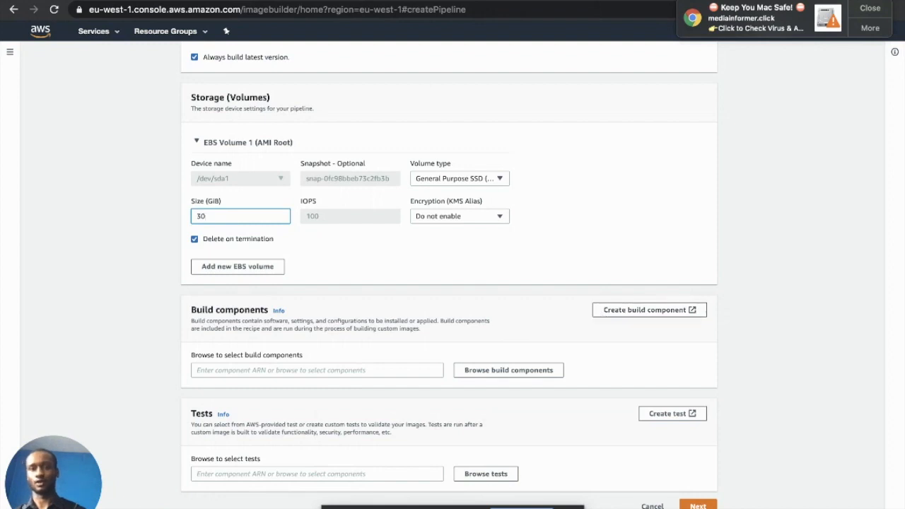
left_click(256, 0)
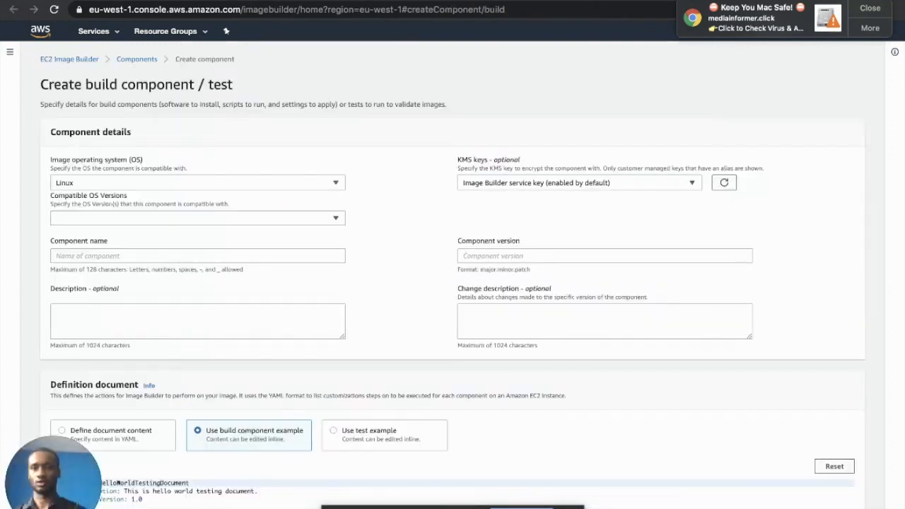
left_click(76, 2)
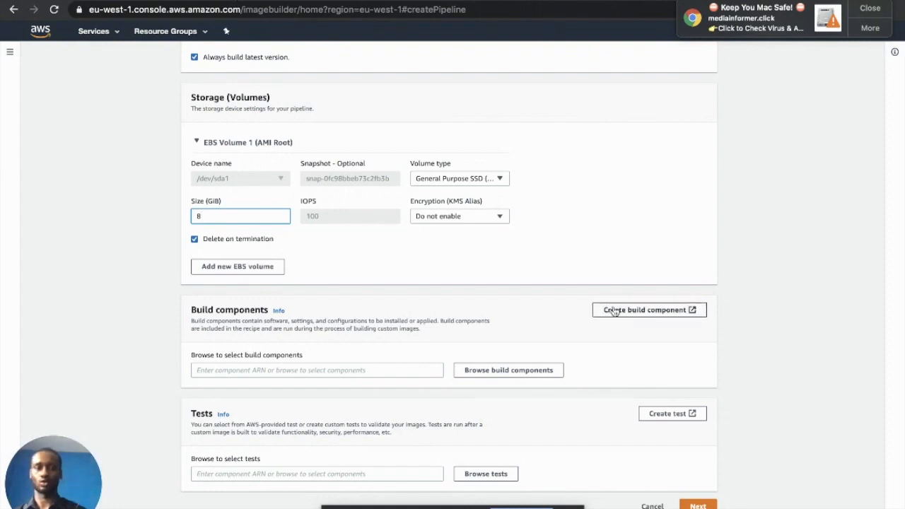
left_click(297, 2)
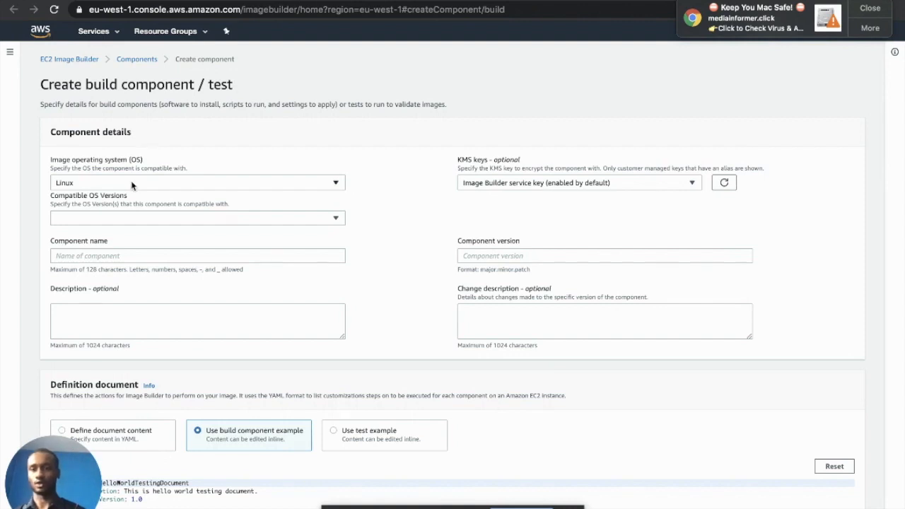
left_click(142, 221)
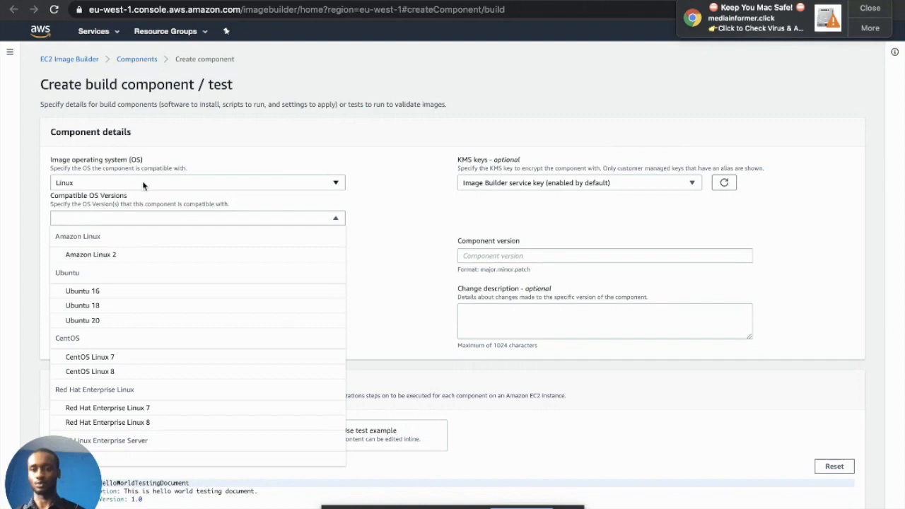
left_click(124, 307)
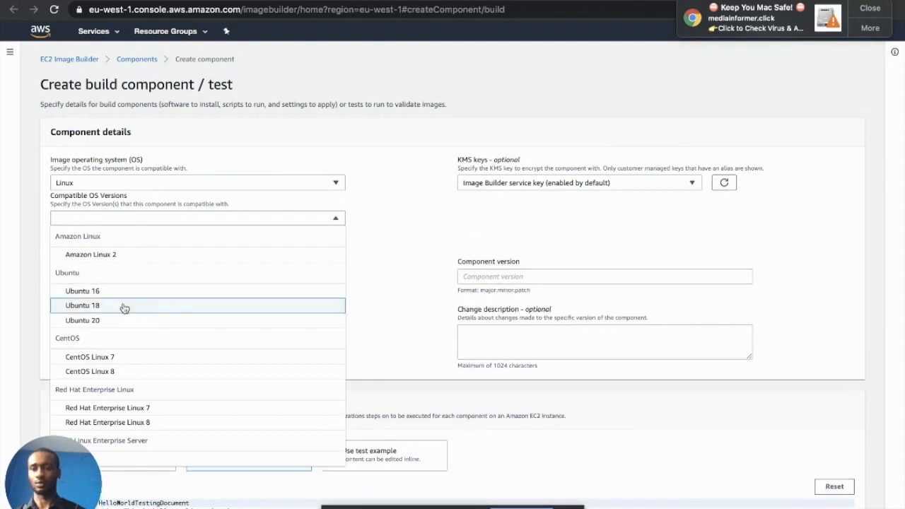
left_click(432, 248)
- Set the component version to 1.1.8
left_click(501, 277)
type("1.1")
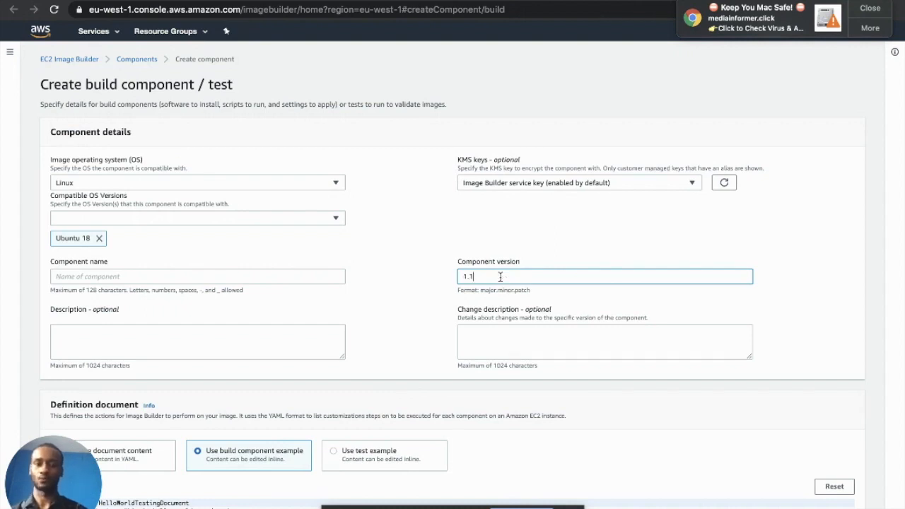
type(".")
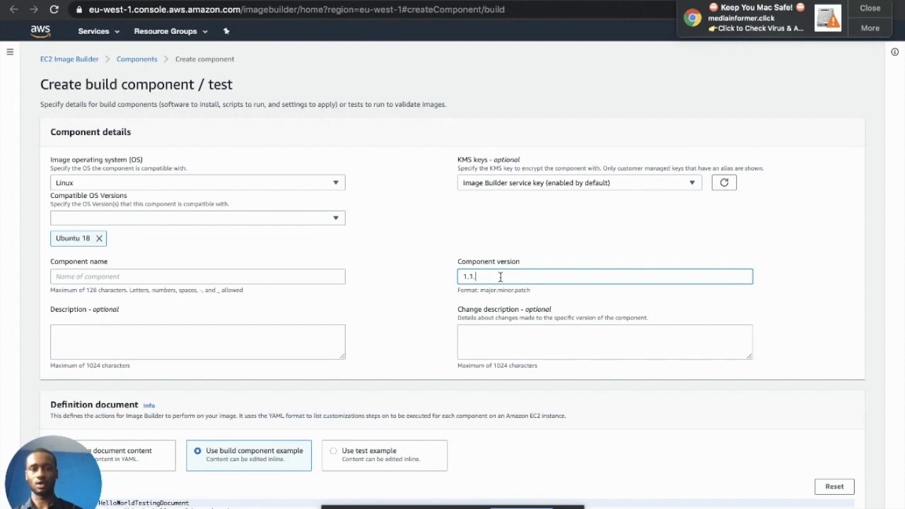
type("8")
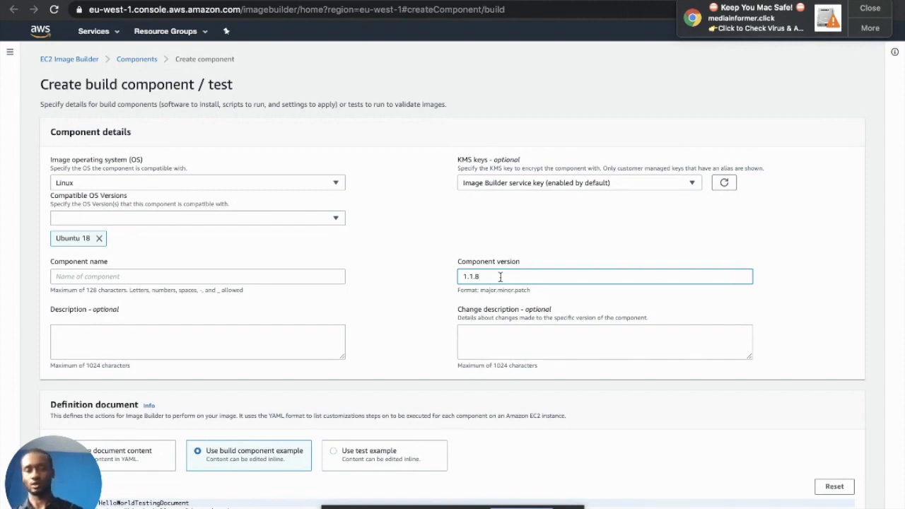
- Name the component SSHD_CONFIG3 and replace the example definition content with the sshd_config hardening script
left_click(203, 277)
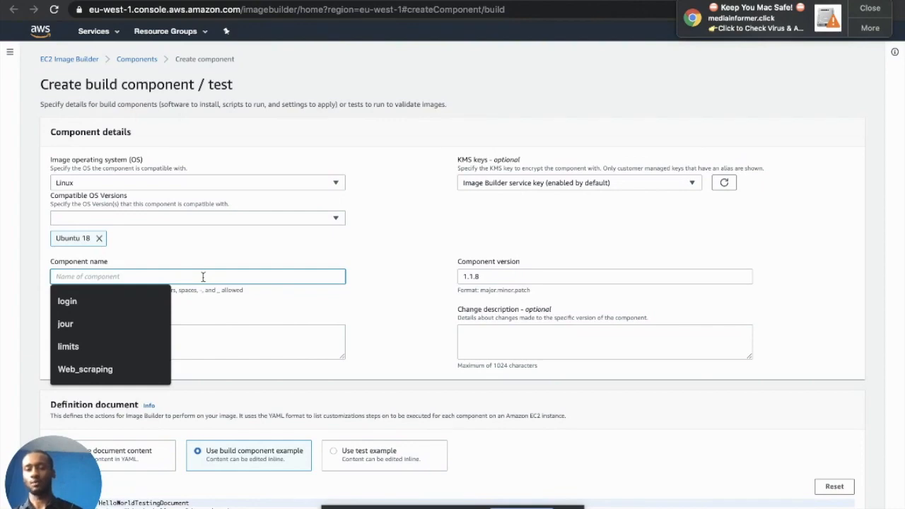
scroll(203, 277, "down", 3)
scroll(203, 281, "down", 5)
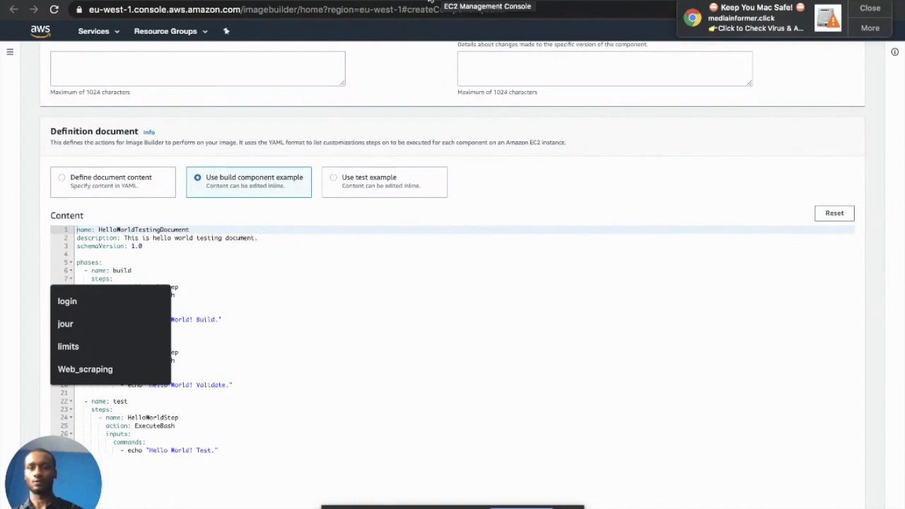
scroll(218, 149, "up", 3)
scroll(218, 152, "up", 2)
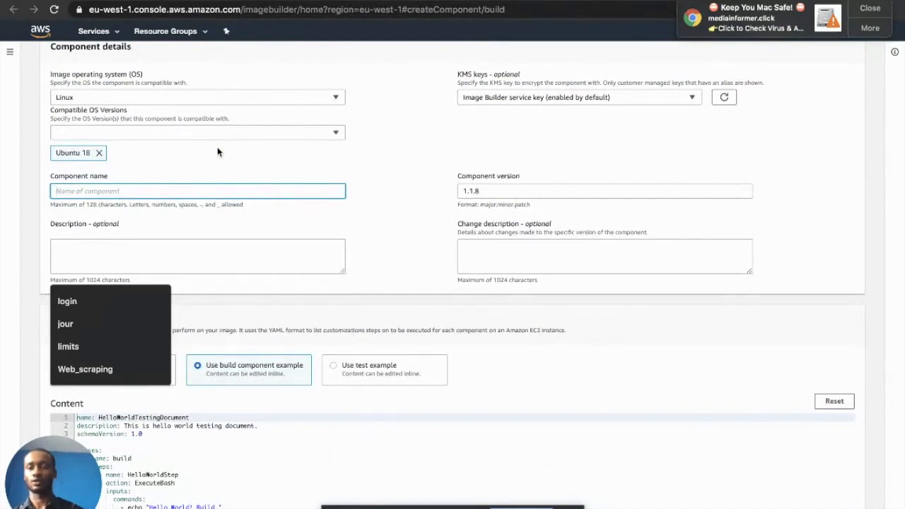
left_click(245, 289)
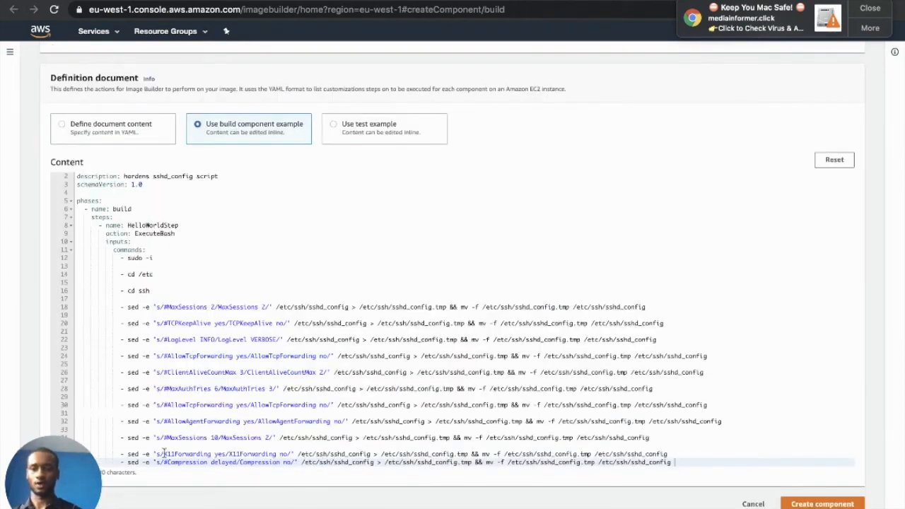
- Review the component details and the sshd_config hardening commands in the definition document
scroll(184, 294, "up", 5)
scroll(184, 294, "up", 2)
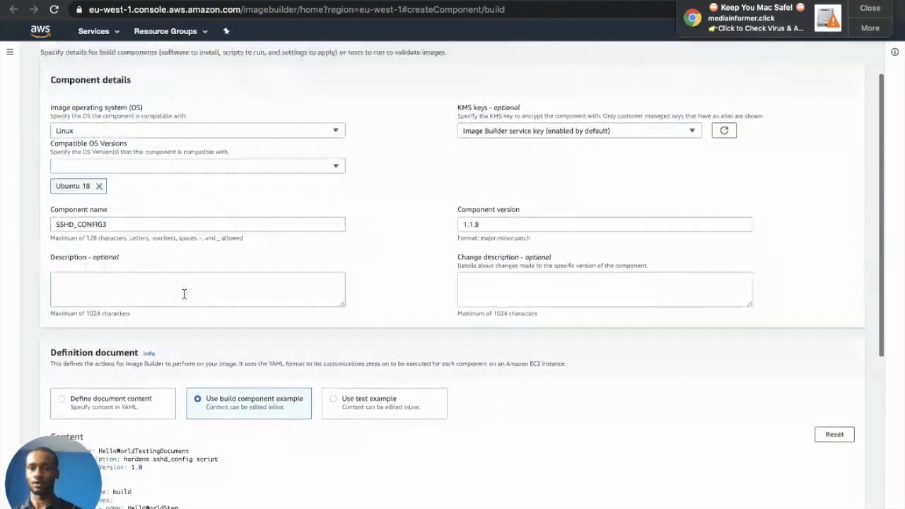
scroll(184, 294, "down", 7)
scroll(184, 294, "up", 1)
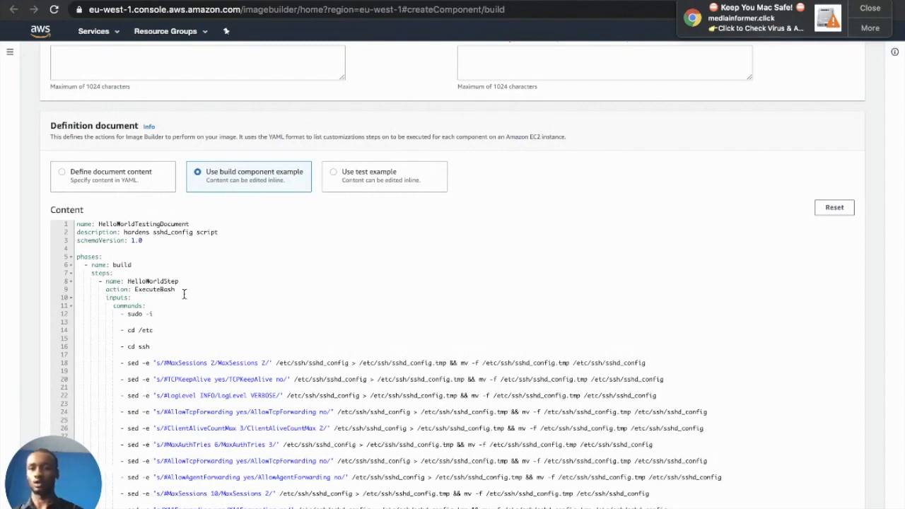
scroll(184, 293, "up", 5)
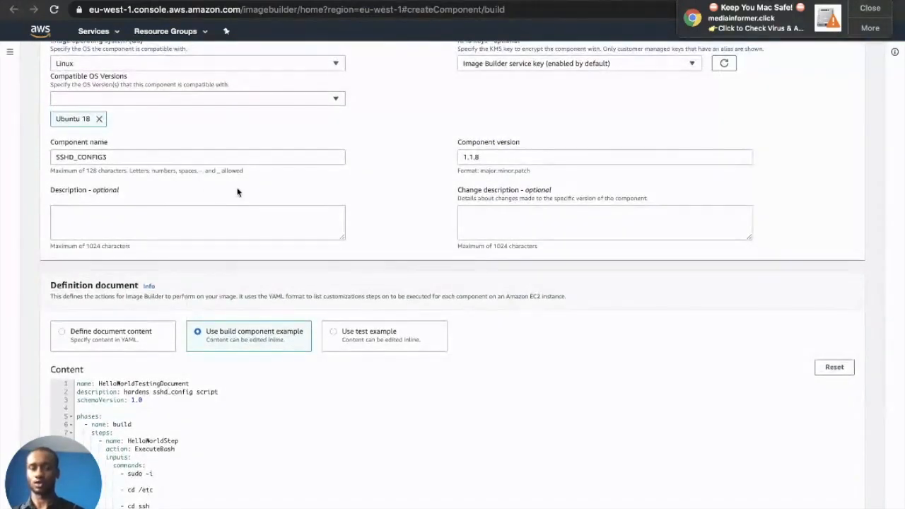
scroll(237, 193, "up", 2)
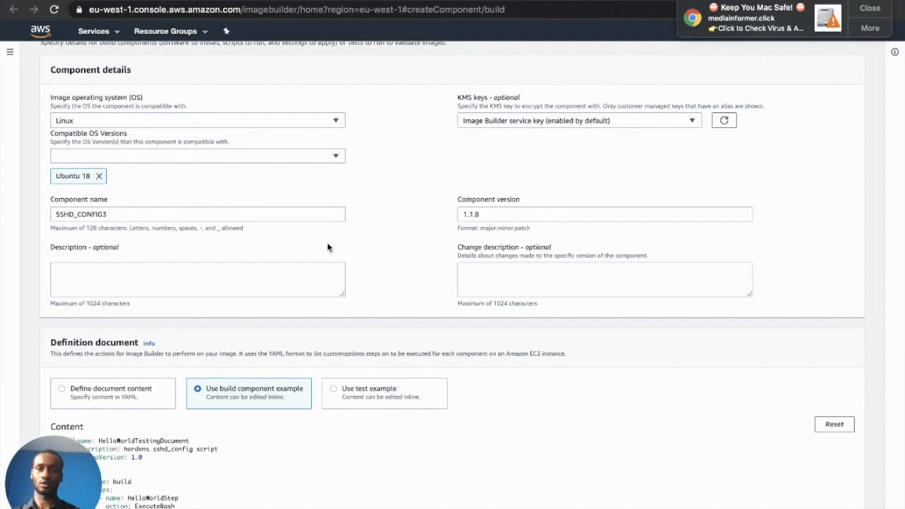
scroll(235, 354, "down", 3)
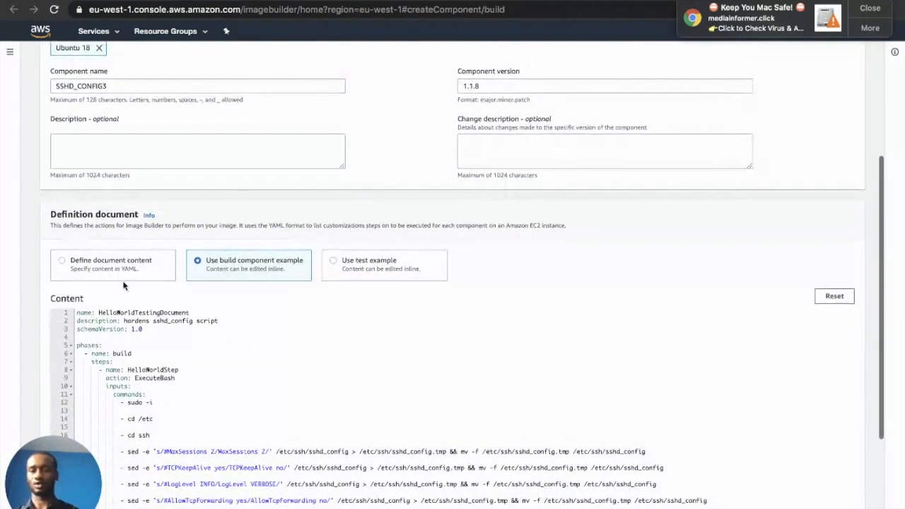
- Compare the definition document options for own YAML content, build component example and test example, ending on the build component example
left_click(79, 272)
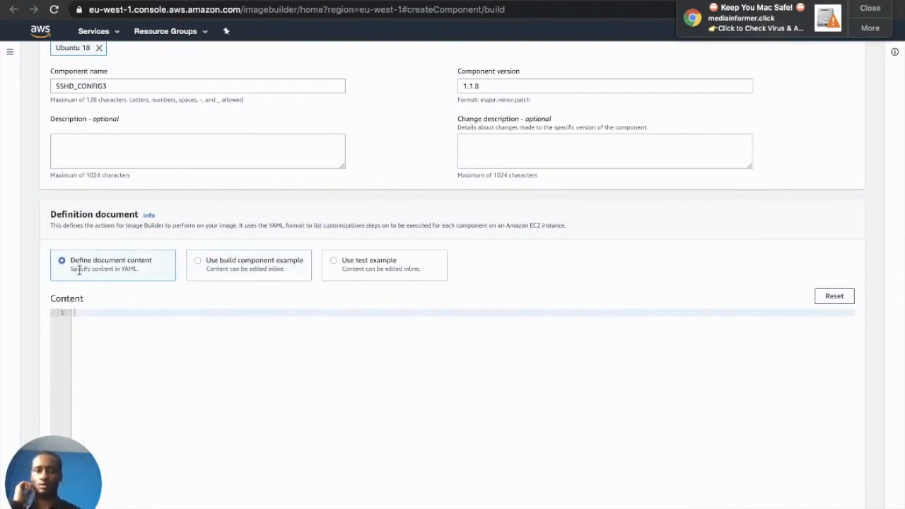
left_click(236, 272)
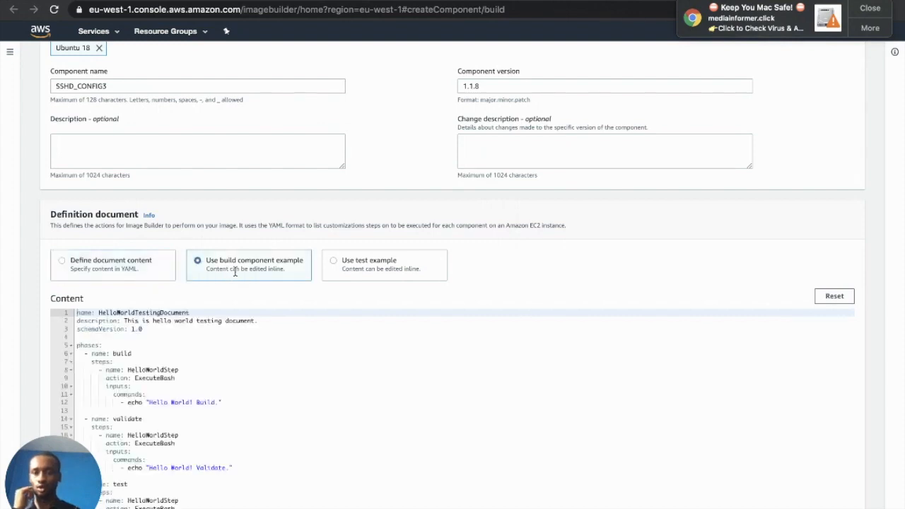
left_click(380, 266)
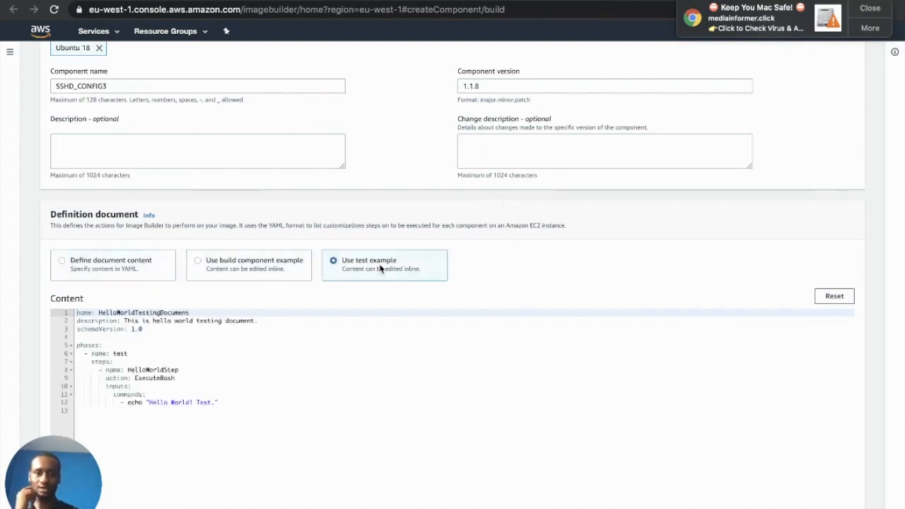
left_click(241, 269)
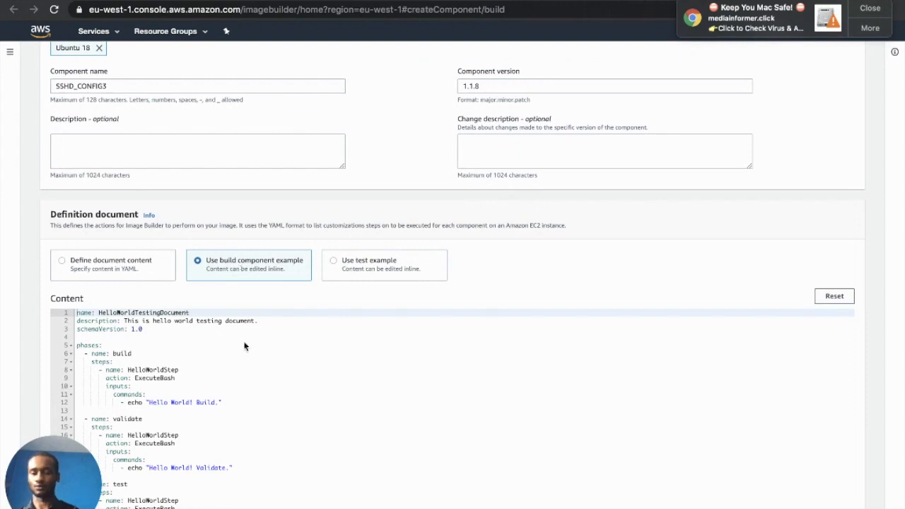
- Delete all the example YAML from the definition document's content
scroll(266, 454, "down", 3)
left_click_drag(265, 454, 49, 206)
key("BackSpace")
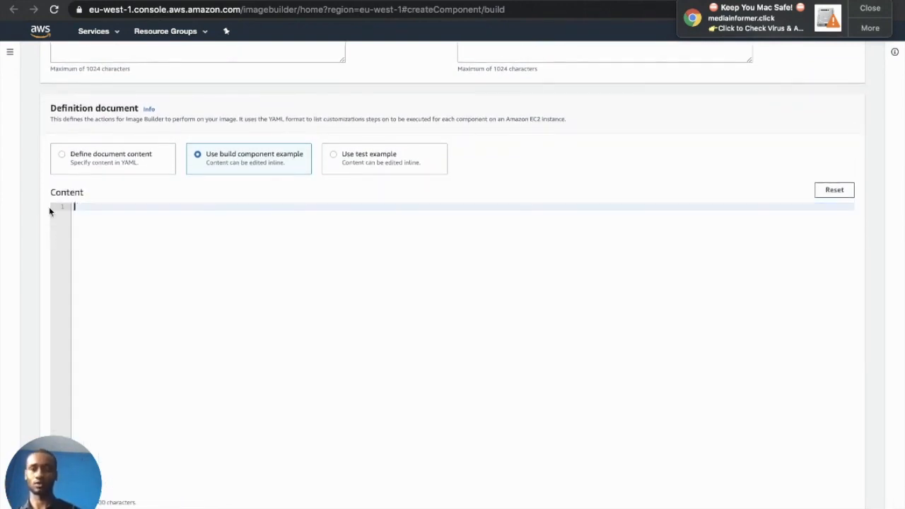
- Paste the sshd_config hardening YAML script into the definition document's empty content
right_click(95, 205)
left_click(138, 286)
scroll(133, 332, "up", 3)
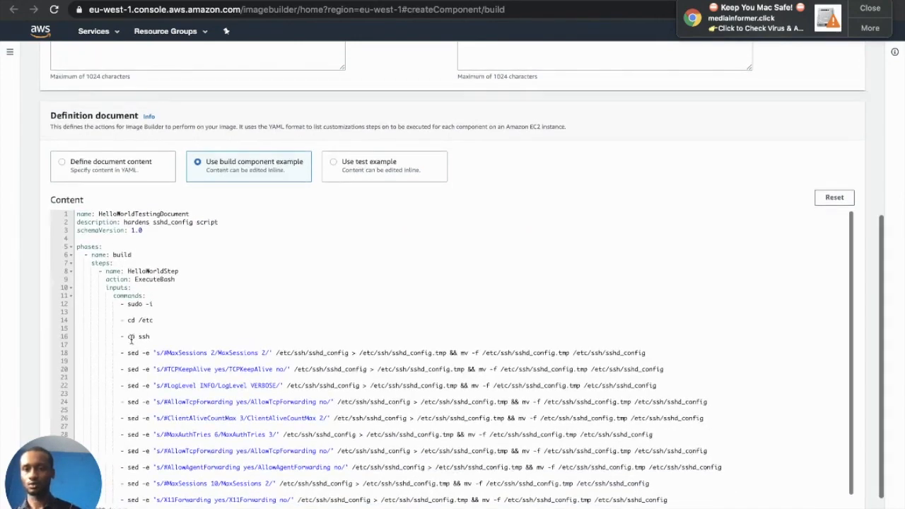
- Change the document name in the YAML content to "sshd configuration"
left_click_drag(191, 224, 97, 225)
key("BackSpace")
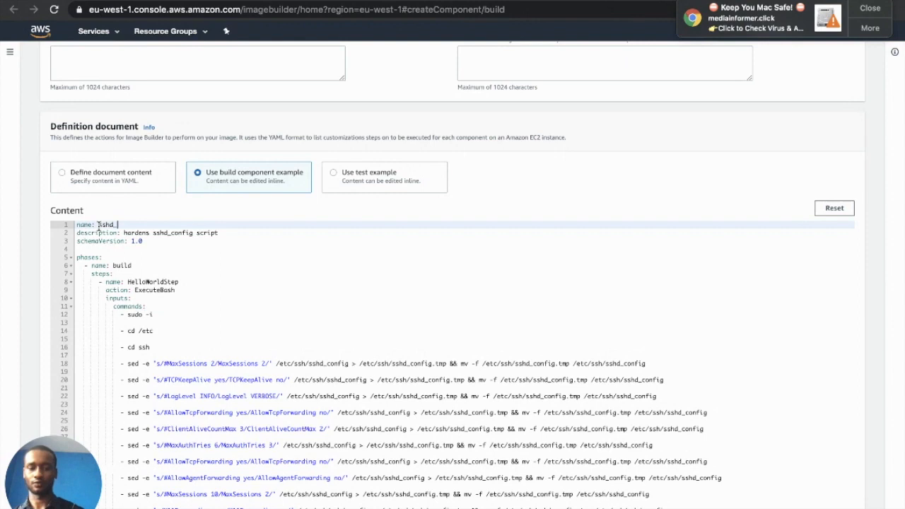
key("BackSpace")
key("BackSpace")
key("BackSpace")
key("BackSpace")
key("BackSpace")
key("BackSpace")
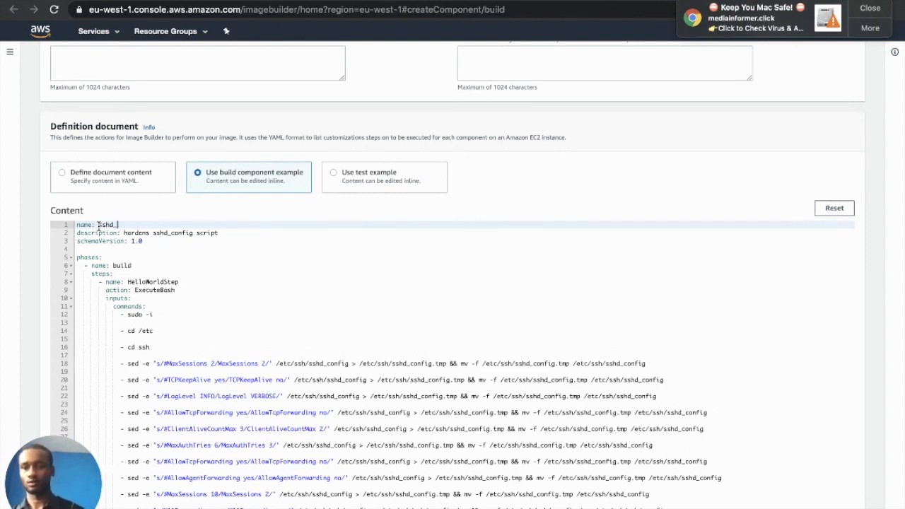
type("confi")
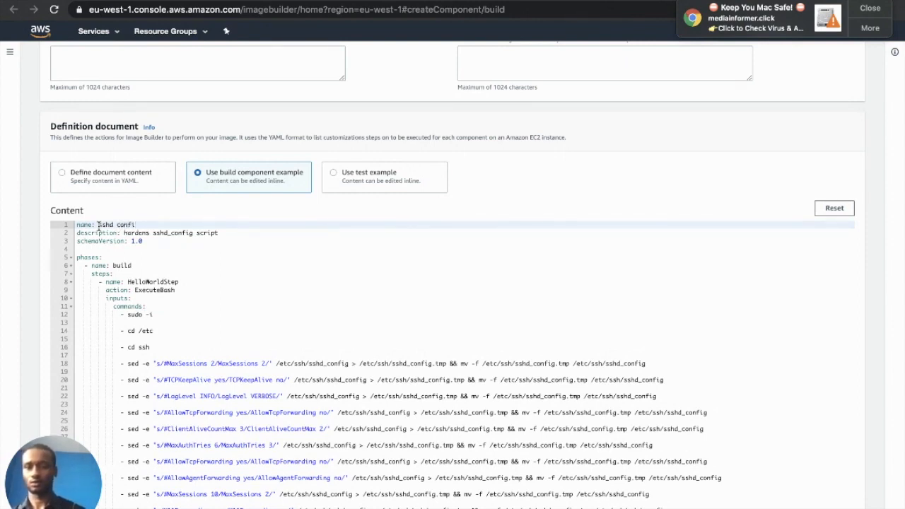
type("guration")
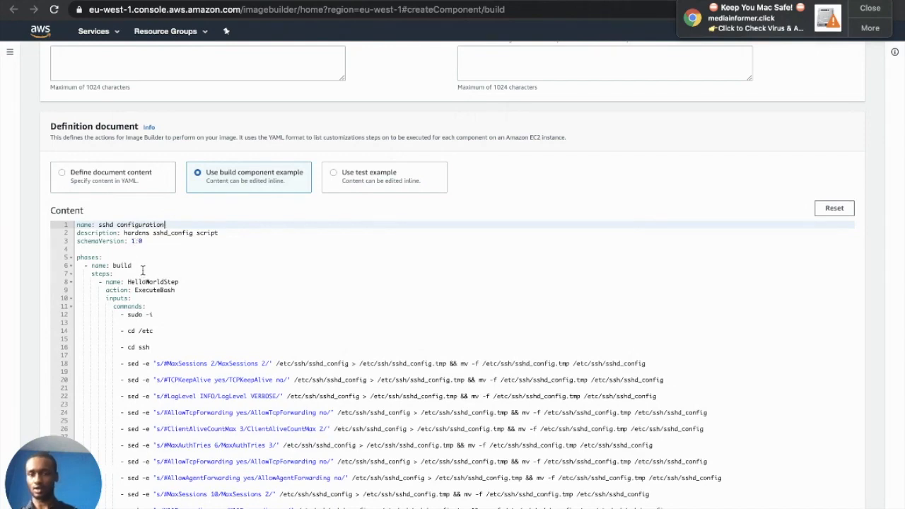
- Check the component details and definition document, and create the SSHD_CONFIG3 build component
scroll(148, 297, "down", 2)
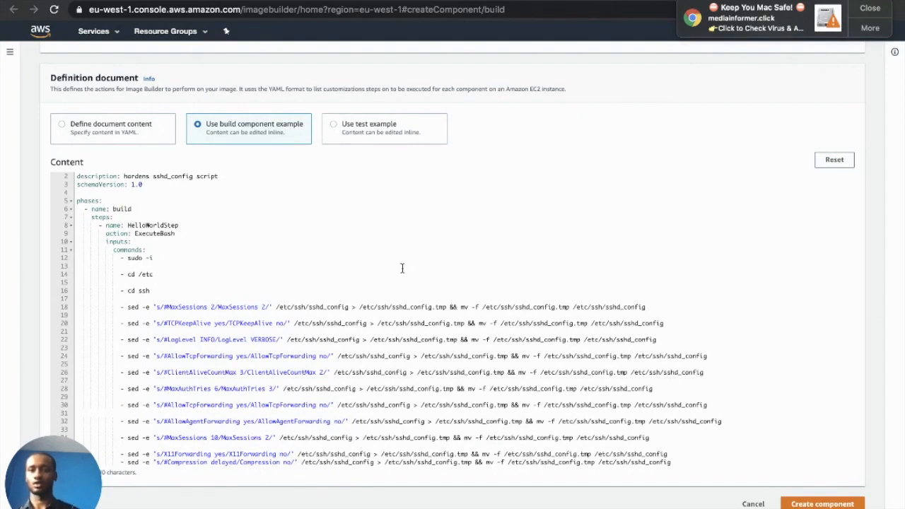
scroll(633, 352, "up", 8)
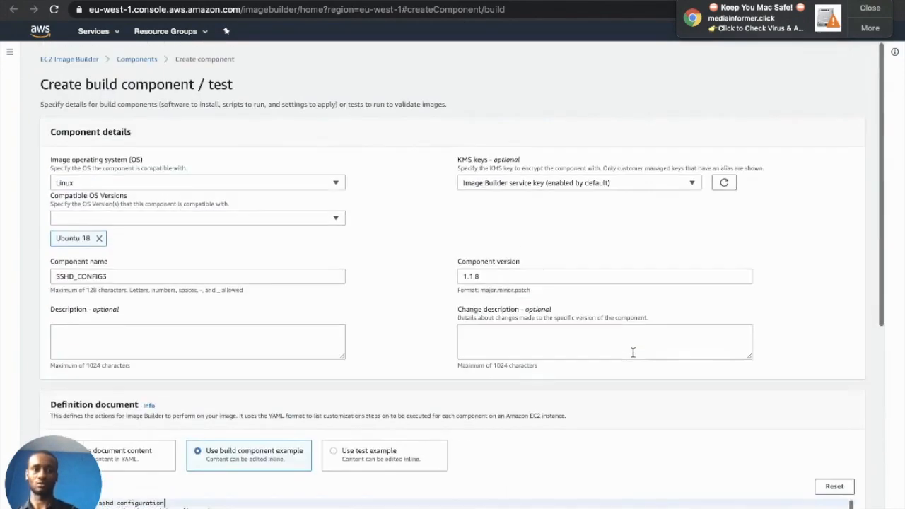
scroll(633, 352, "down", 5)
left_click(835, 504)
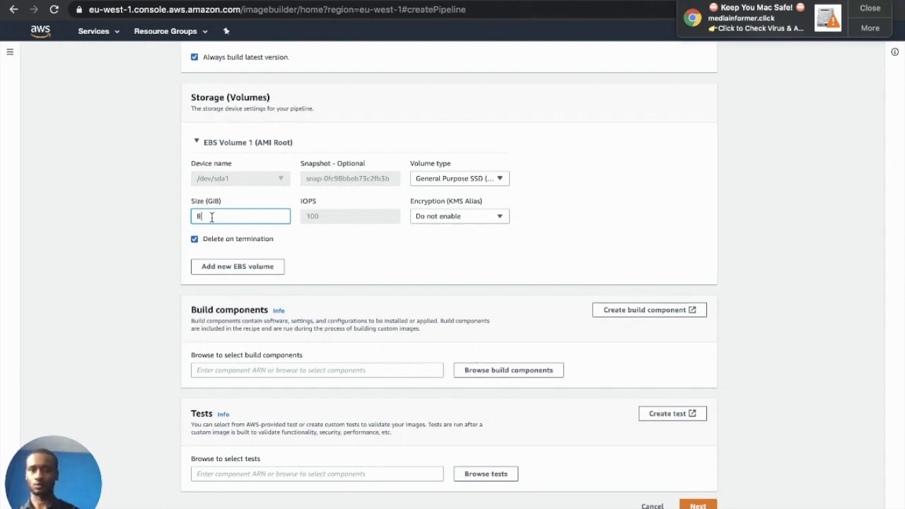
- Set the AMI root EBS volume size to 30 GiB, check the selected build components and proceed to configuring the pipeline
key("BackSpace")
type("30")
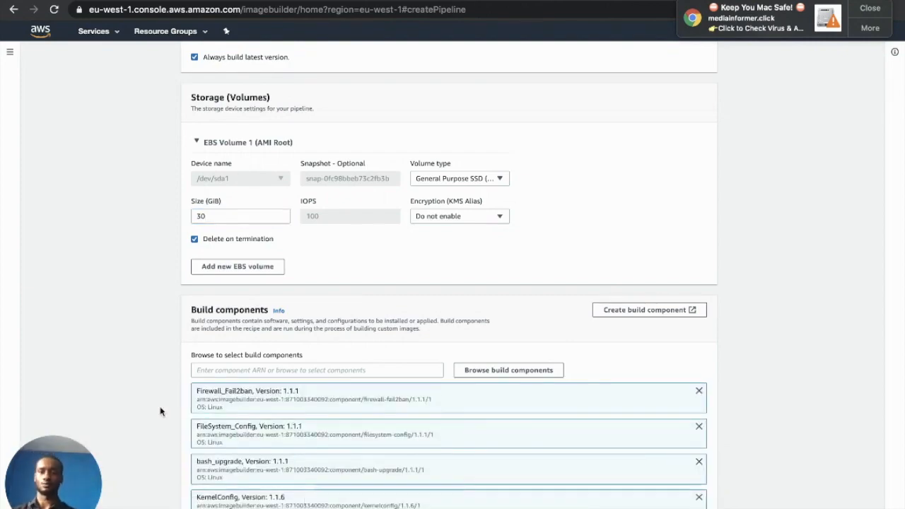
scroll(160, 411, "down", 1)
scroll(160, 411, "down", 15)
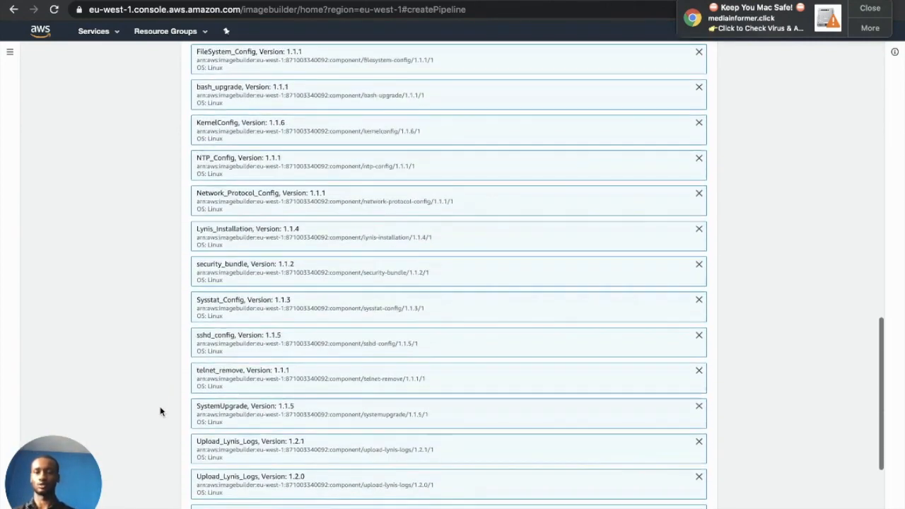
scroll(160, 411, "up", 10)
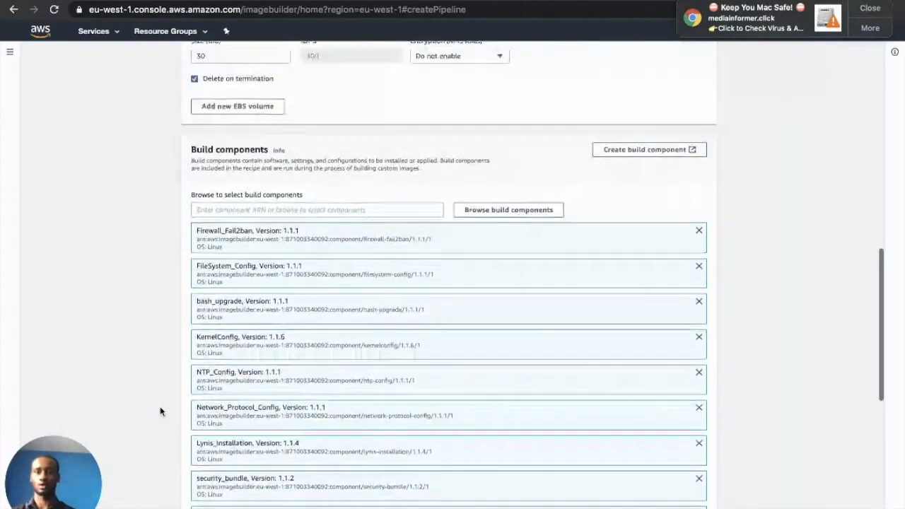
scroll(161, 410, "down", 10)
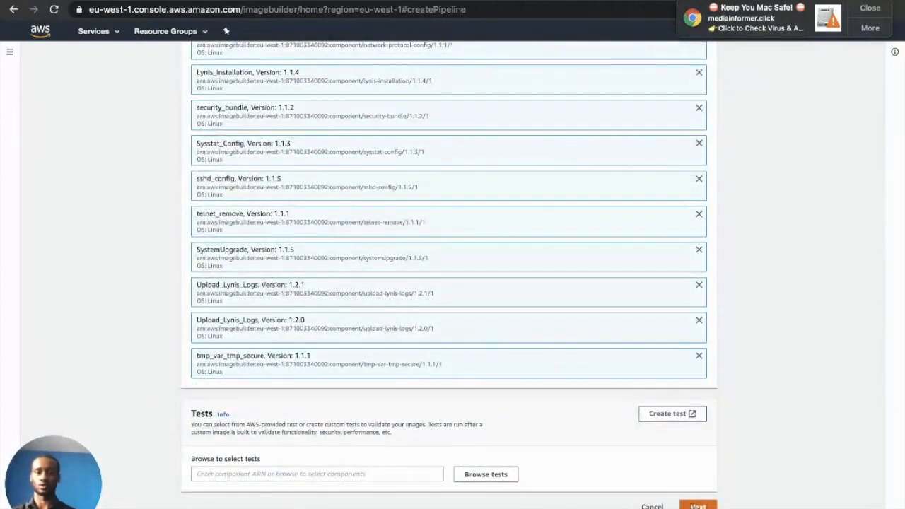
left_click(698, 506)
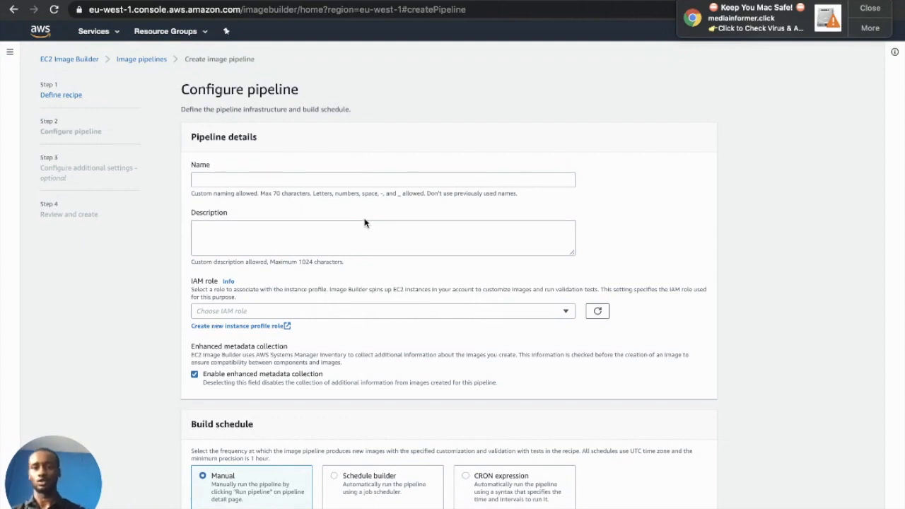
- Name the pipeline test_pipeline3 and assign it the IAM role InstanceForImageBuilder
left_click(341, 179)
type("test_pipeline3")
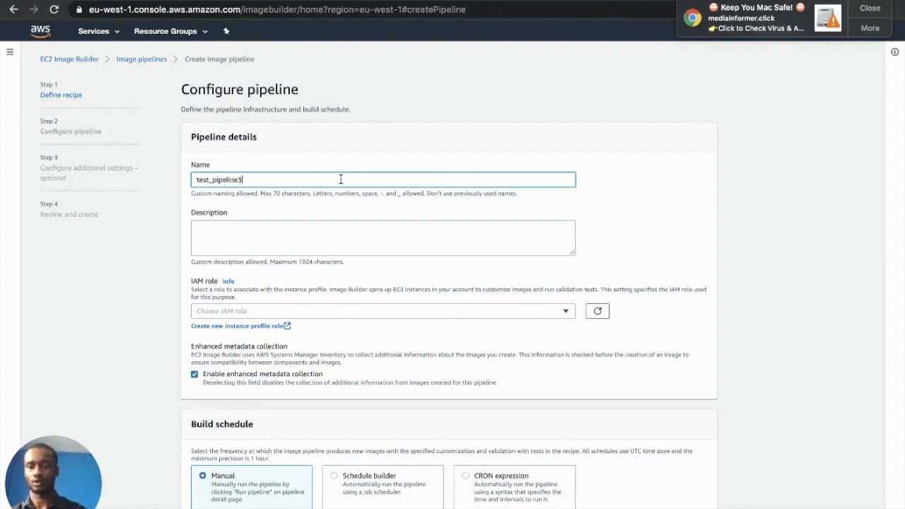
left_click(266, 232)
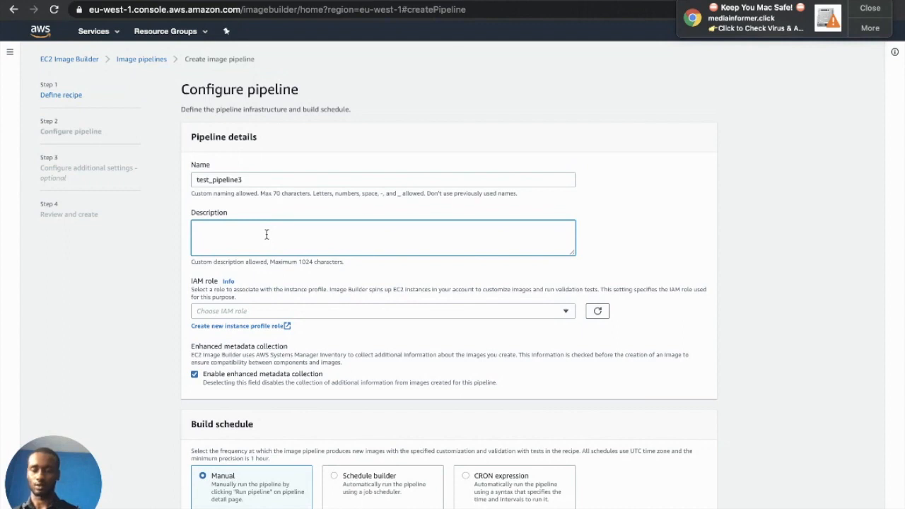
left_click(239, 314)
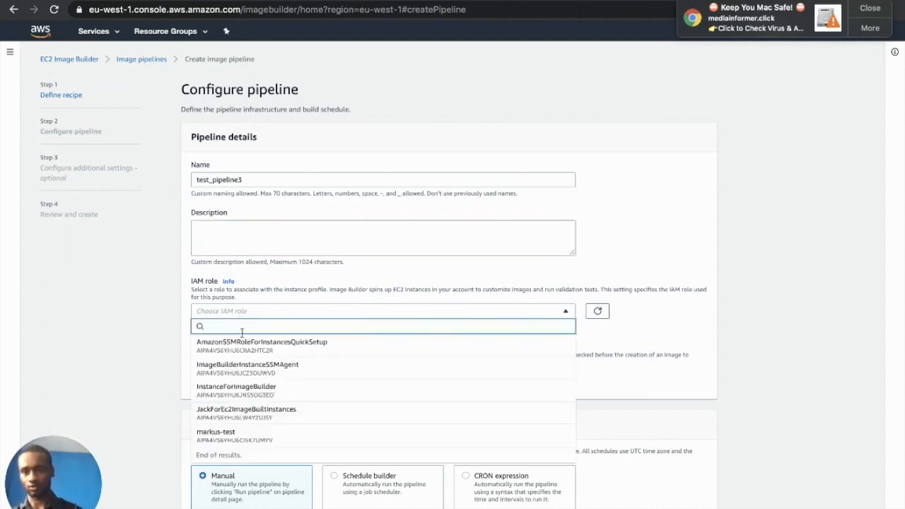
left_click(262, 391)
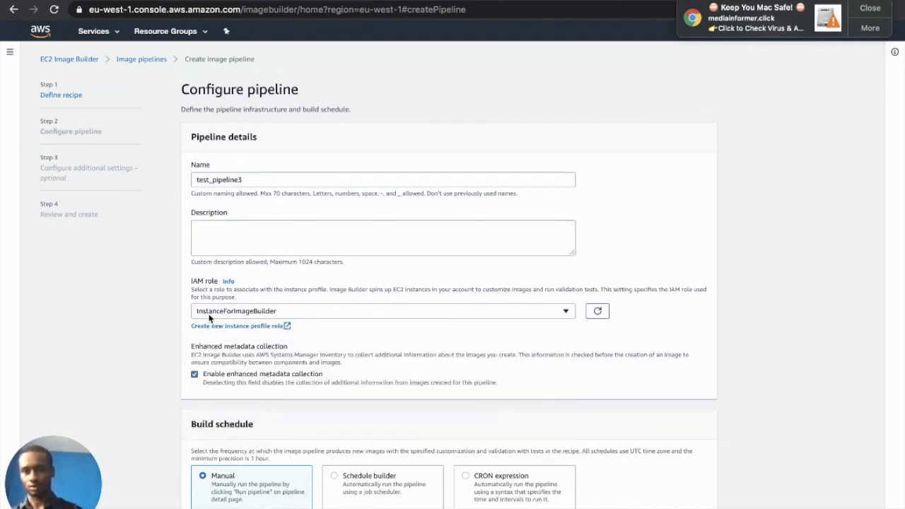
- Enter "testing pipeline" as the pipeline's description
left_click(257, 232)
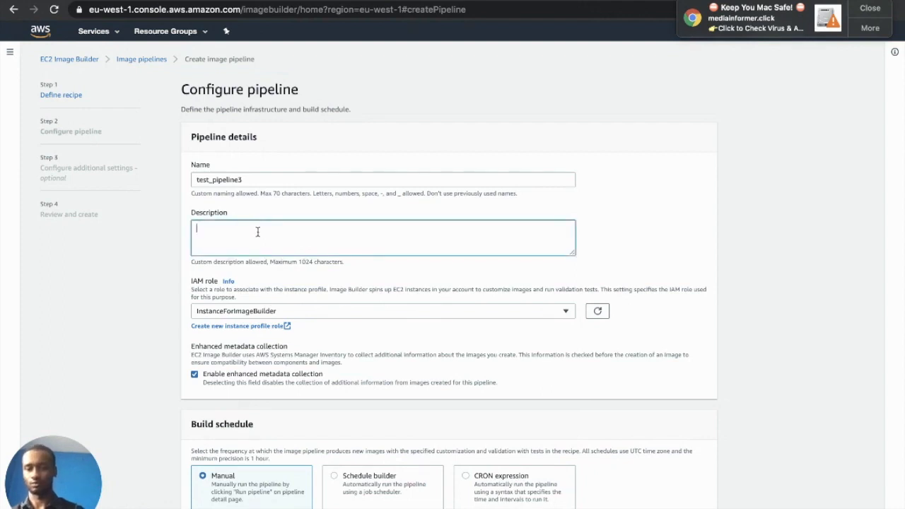
type("testing pip")
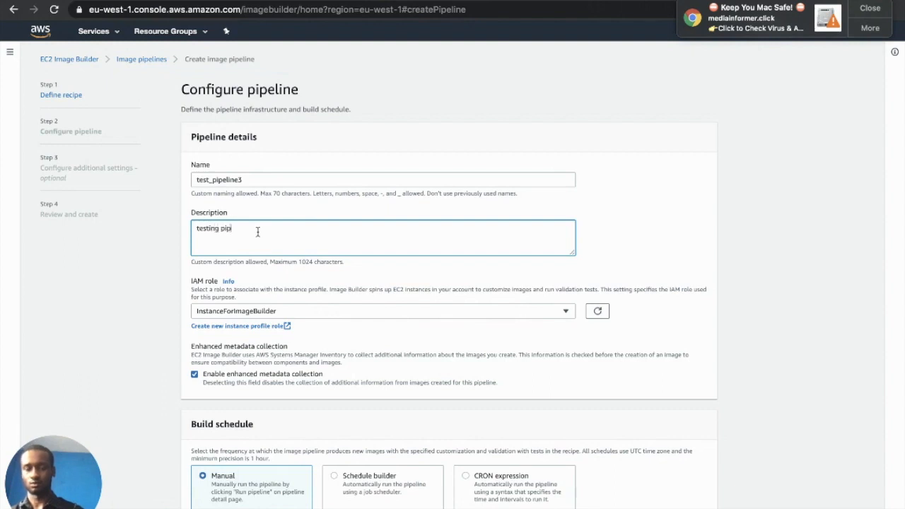
type("eline")
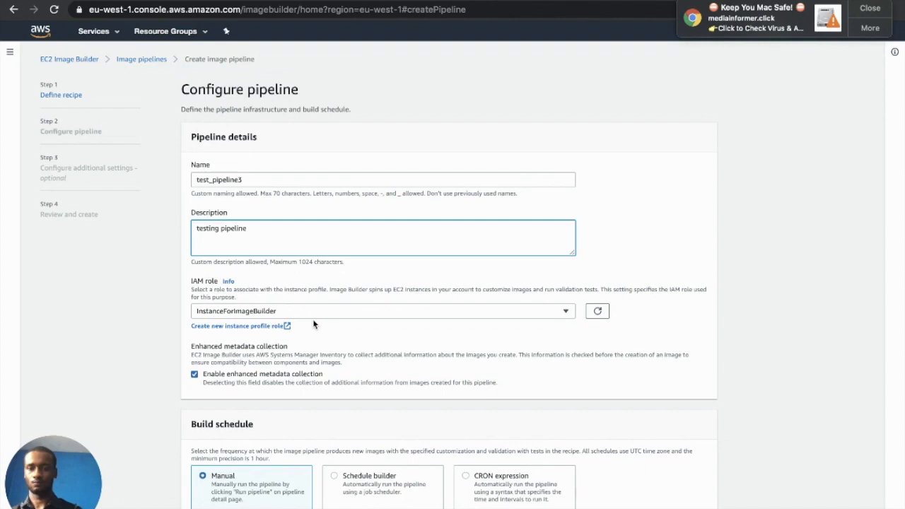
- Compare the Schedule builder and CRON expression options of the build schedule, ending on Manual
scroll(313, 319, "down", 5)
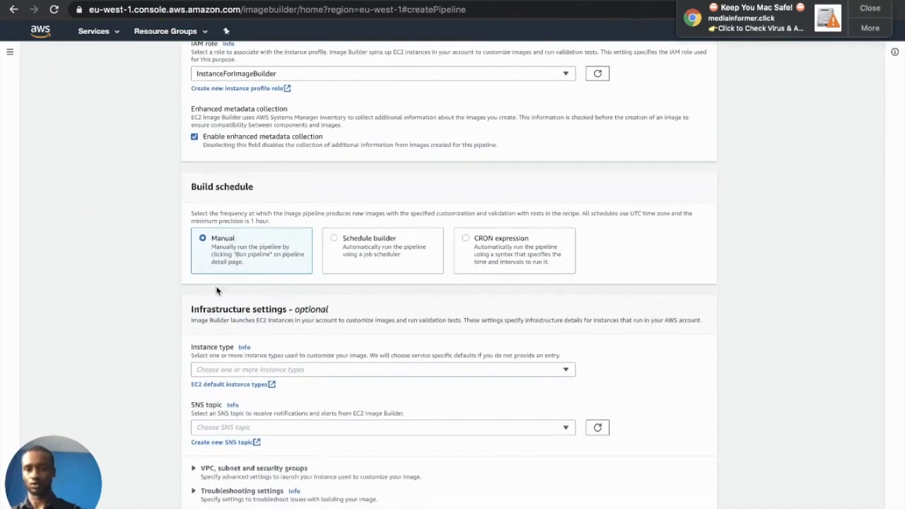
left_click(368, 256)
left_click(500, 252)
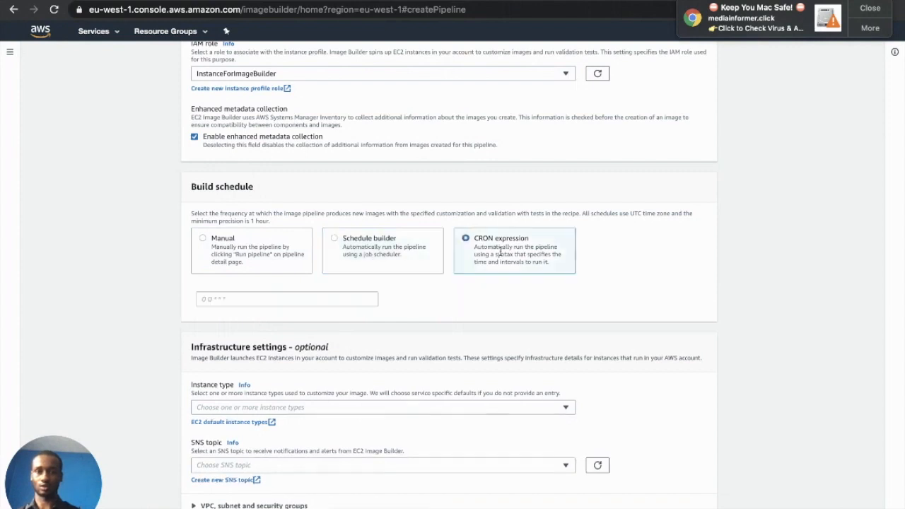
left_click(379, 255)
left_click(473, 261)
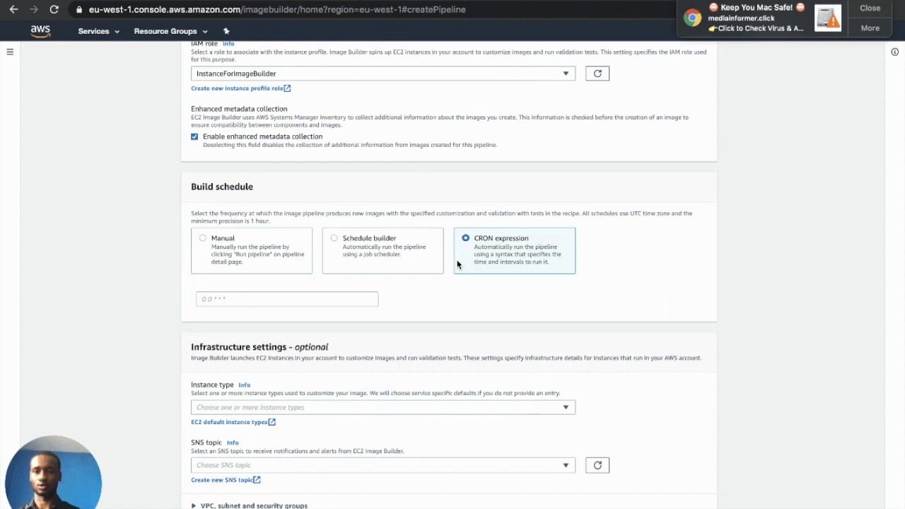
left_click(375, 257)
left_click(243, 256)
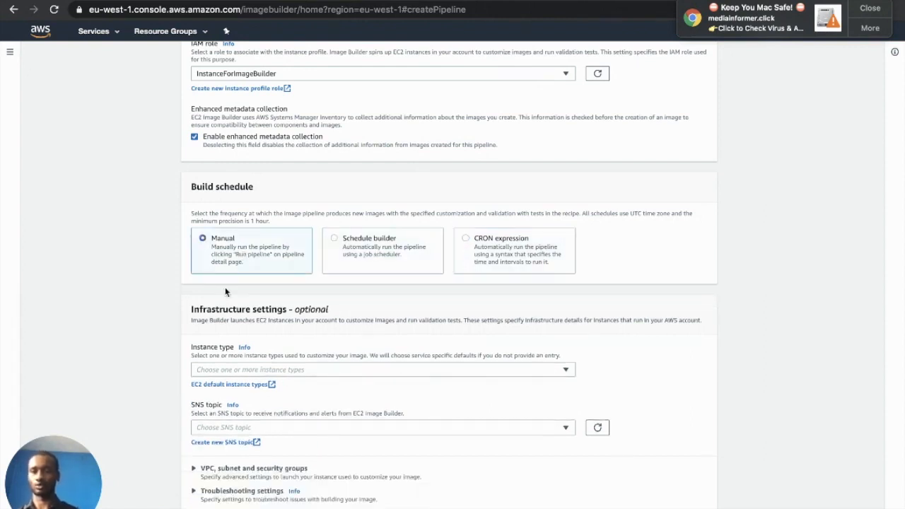
- Choose t3.large as the instance type in the pipeline's infrastructure settings
scroll(227, 292, "down", 1)
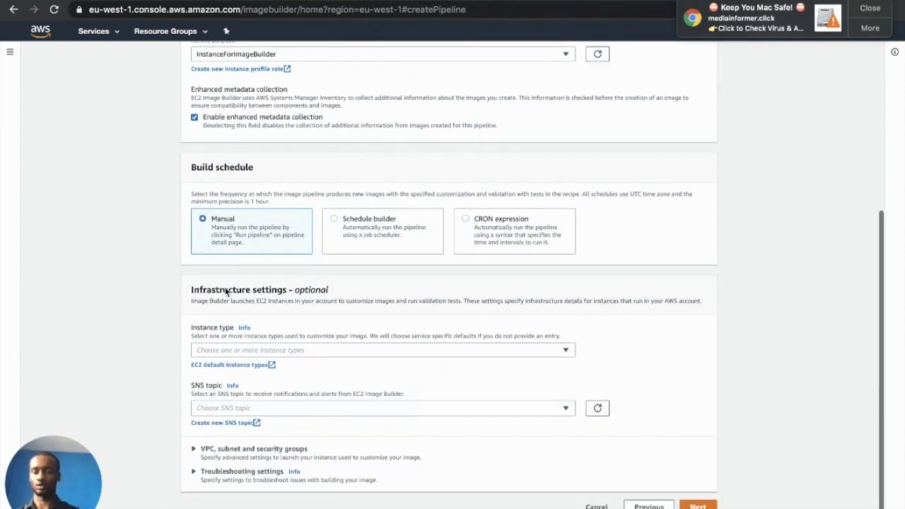
left_click(274, 351)
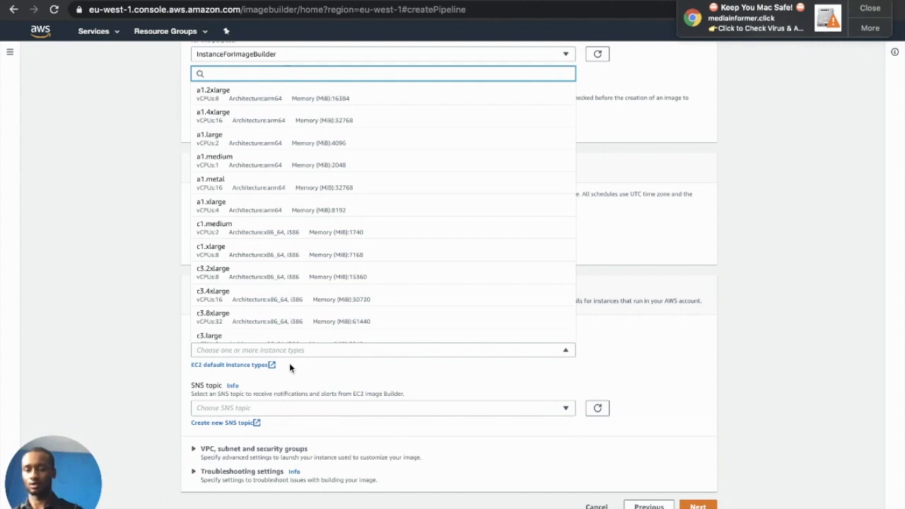
type("t2")
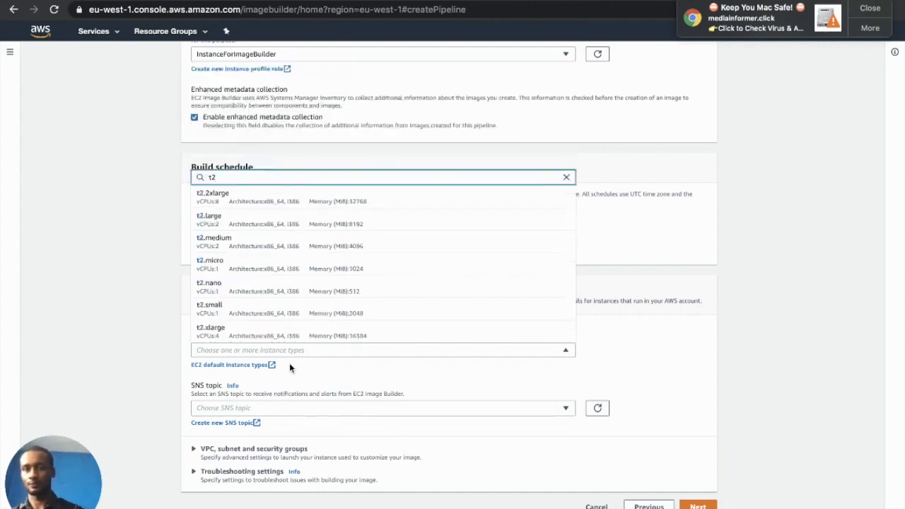
key("BackSpace")
type("3")
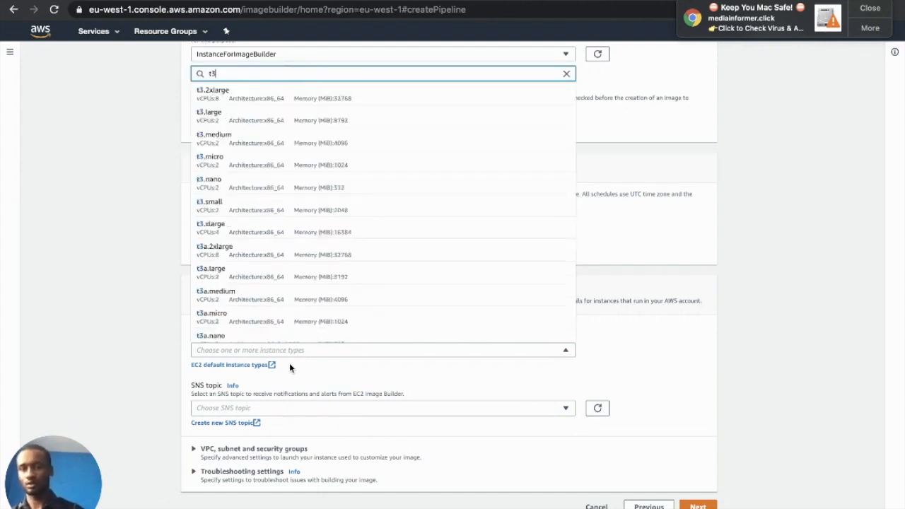
left_click(303, 125)
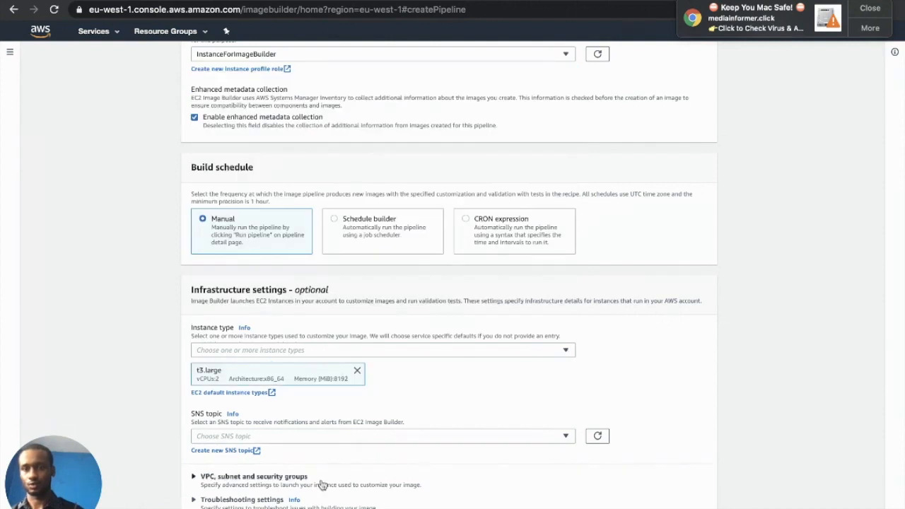
- Set the instance's VPC to vpc-2236dc5b and its subnet to subnet-17c3a24d in the infrastructure settings
scroll(319, 487, "down", 1)
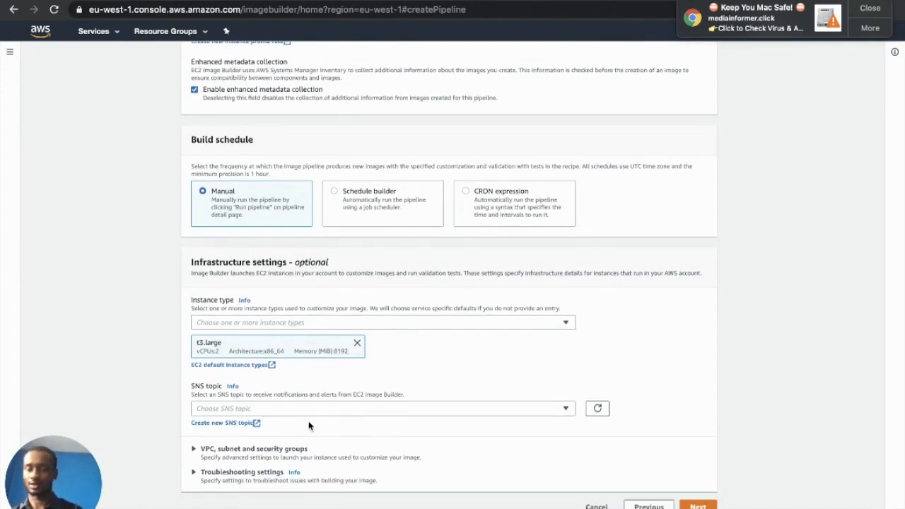
left_click(265, 450)
scroll(269, 456, "down", 3)
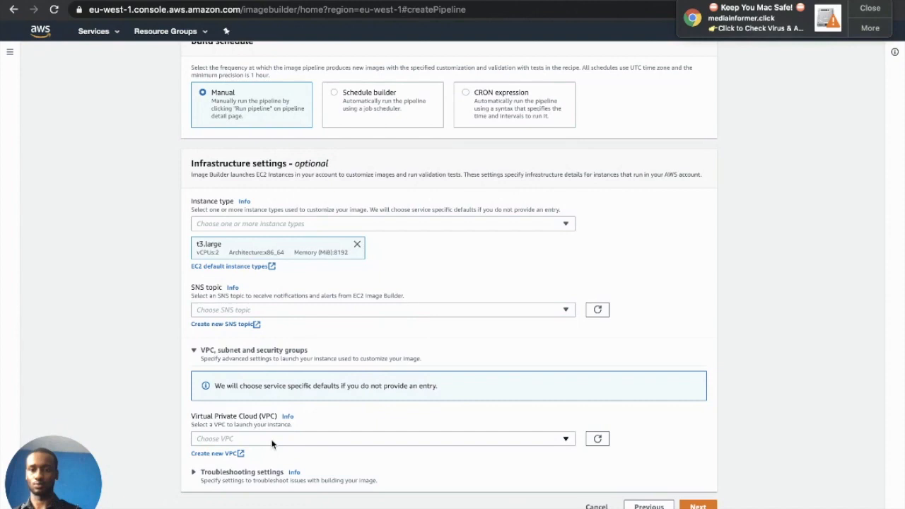
left_click(274, 441)
left_click(260, 411)
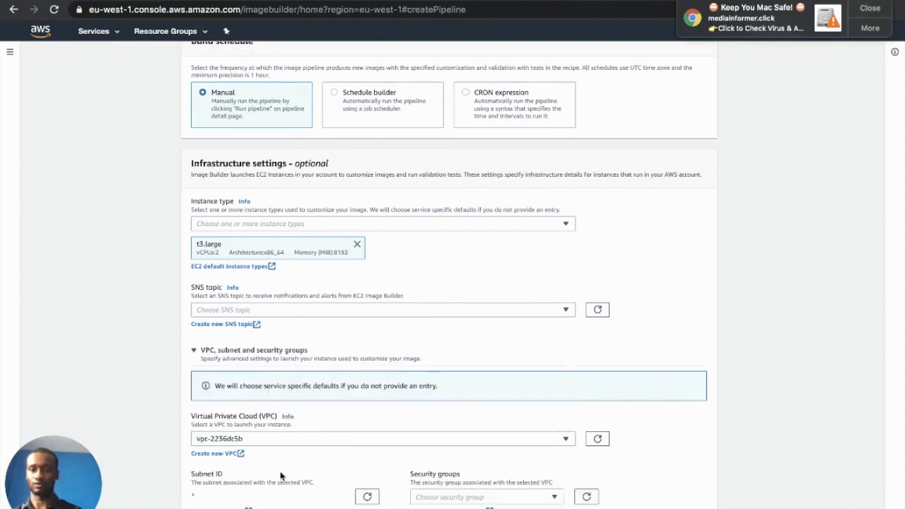
scroll(326, 426, "down", 1)
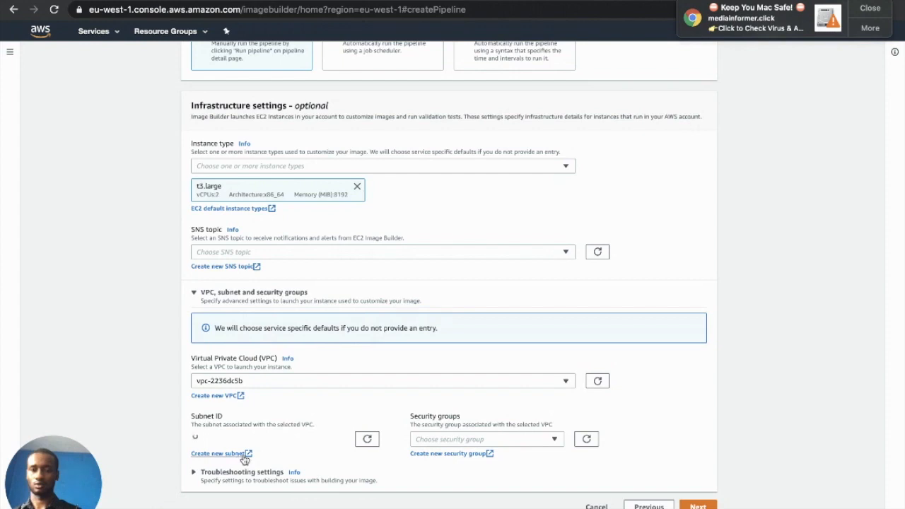
left_click(336, 440)
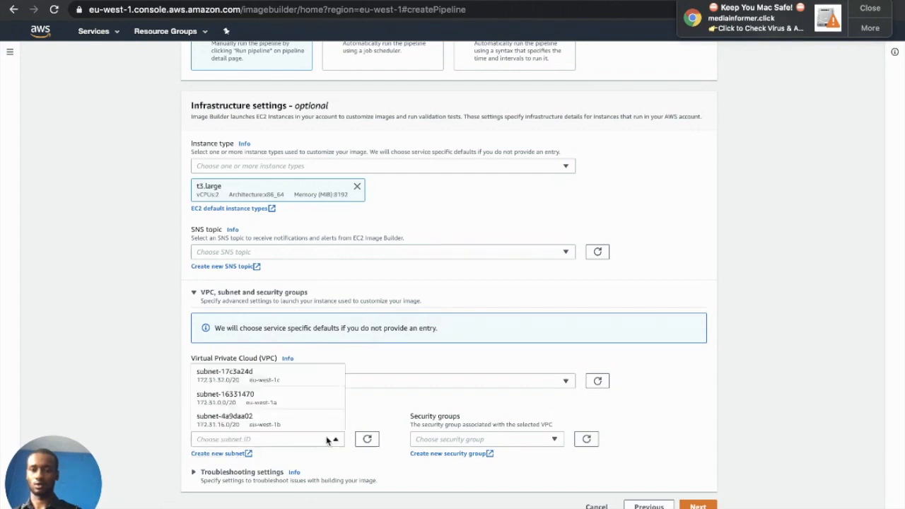
left_click(309, 383)
- Assign the SSH access security group sg-087e876cf8944bd99 to the build instance
left_click(501, 439)
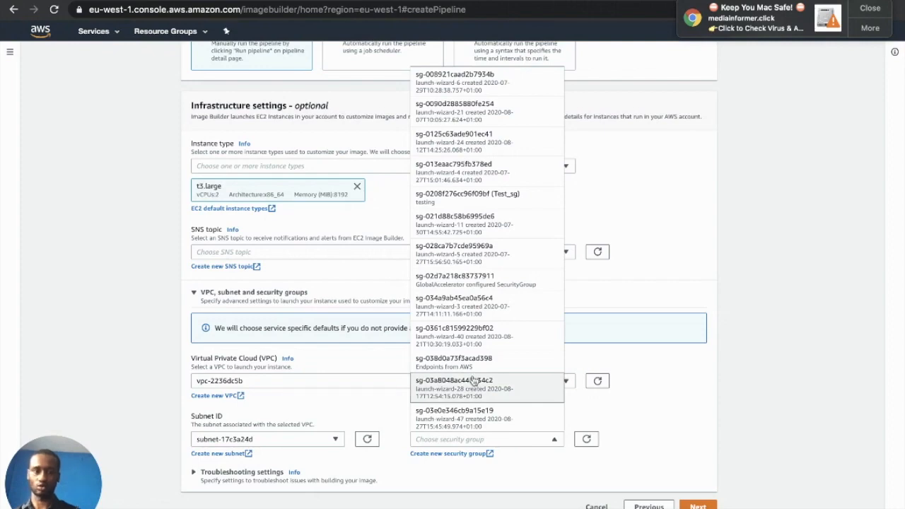
scroll(474, 381, "down", 10)
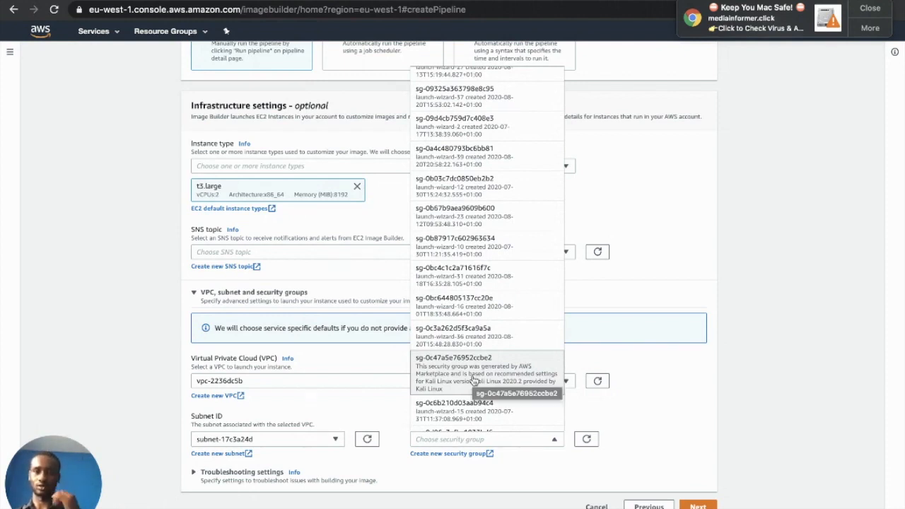
scroll(473, 381, "down", 5)
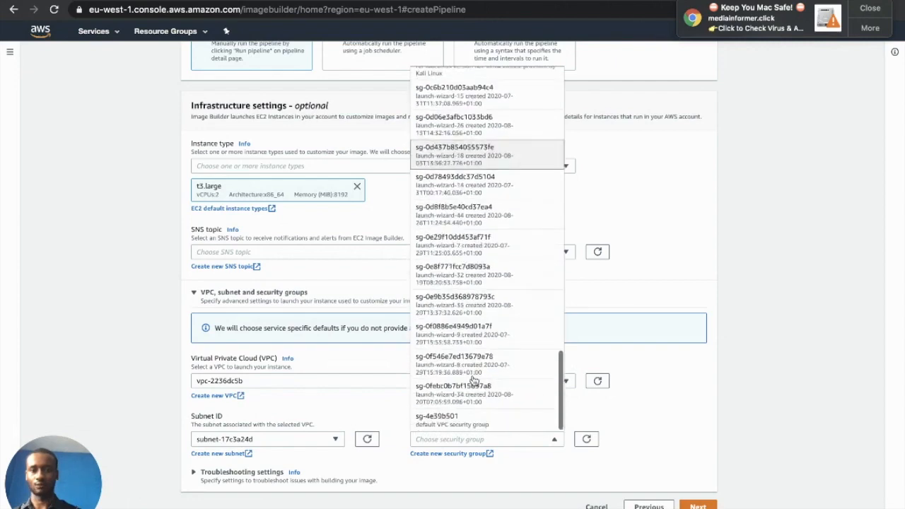
scroll(473, 382, "up", 5)
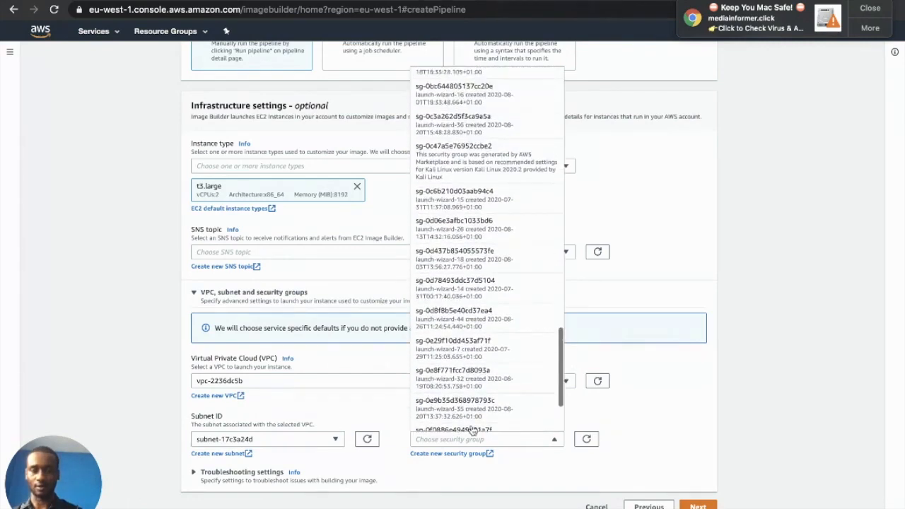
scroll(473, 430, "up", 5)
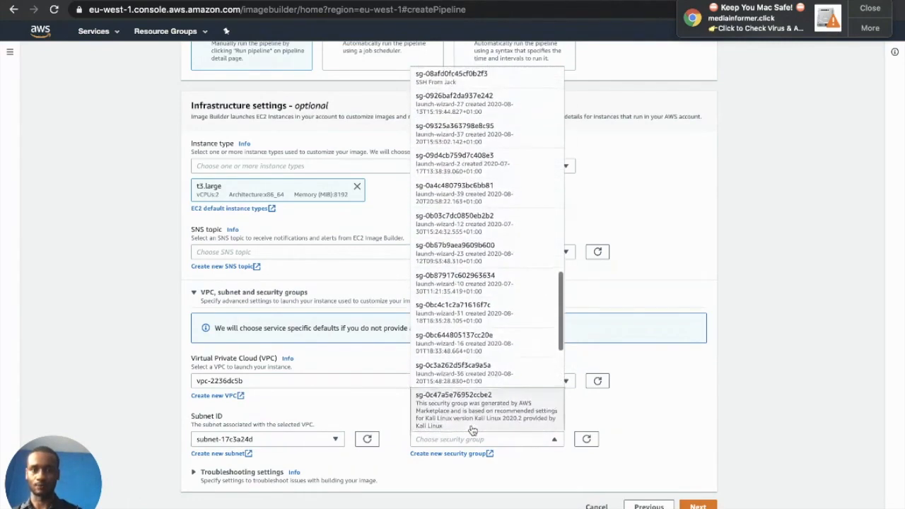
scroll(470, 430, "up", 1)
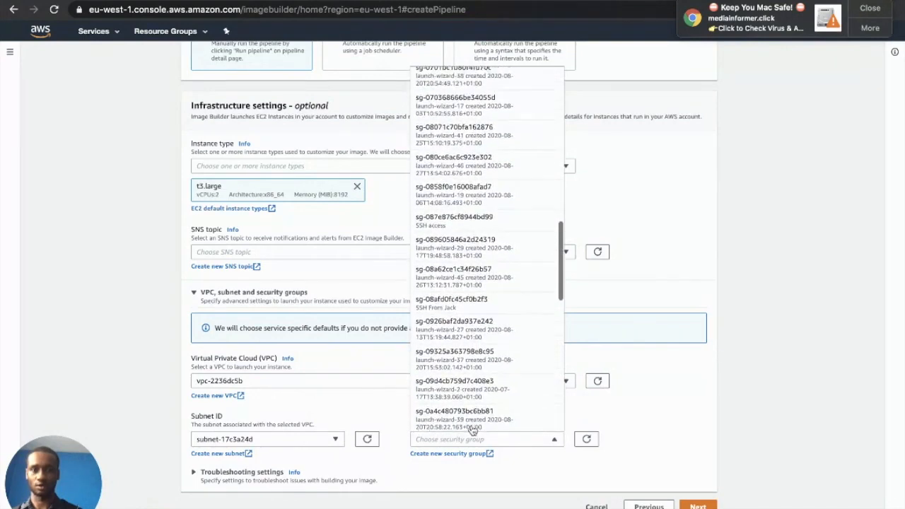
left_click(486, 228)
- In the troubleshooting settings, choose key pair obitestkey and log location s3://goldenamiobi-corp, and continue to the additional settings
scroll(323, 426, "down", 1)
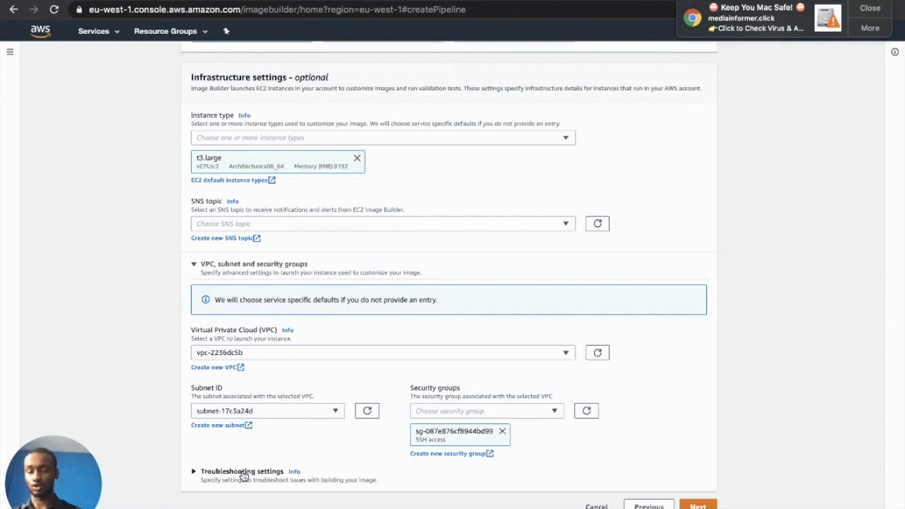
left_click(242, 474)
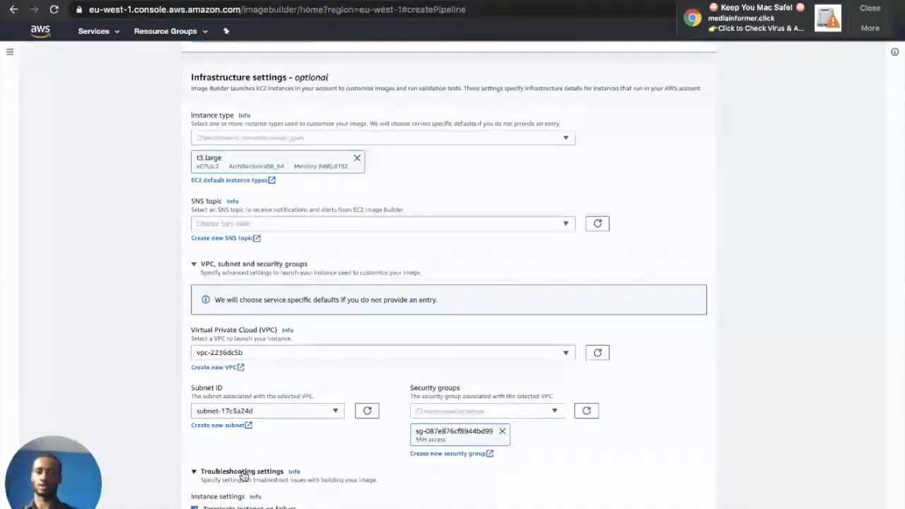
scroll(243, 476, "down", 3)
scroll(243, 476, "down", 2)
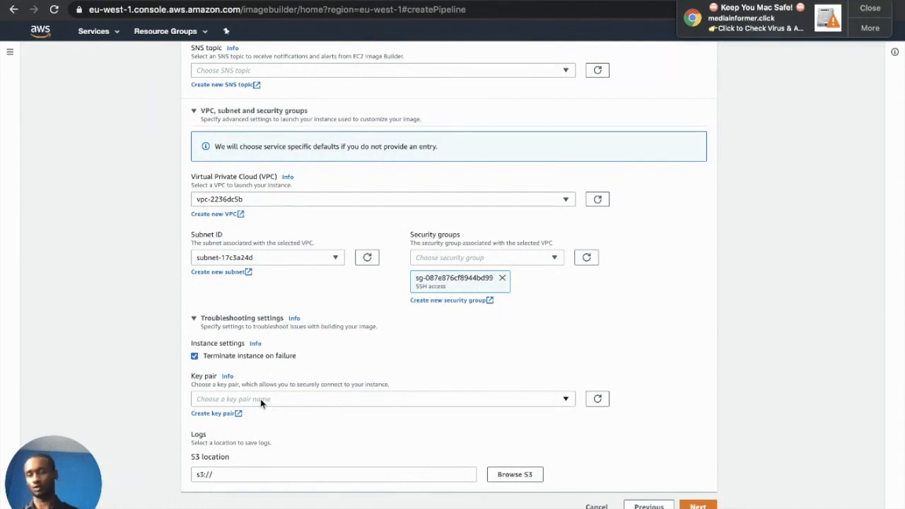
left_click(260, 399)
left_click(227, 473)
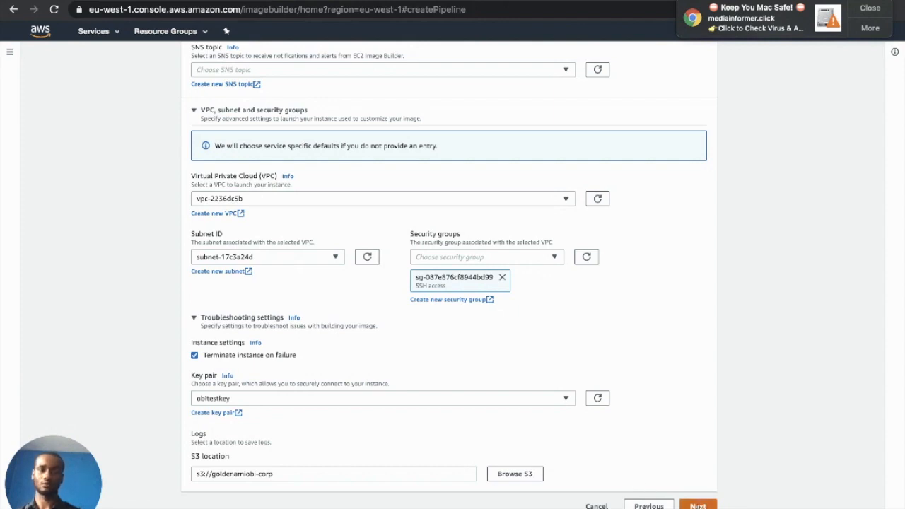
left_click(698, 507)
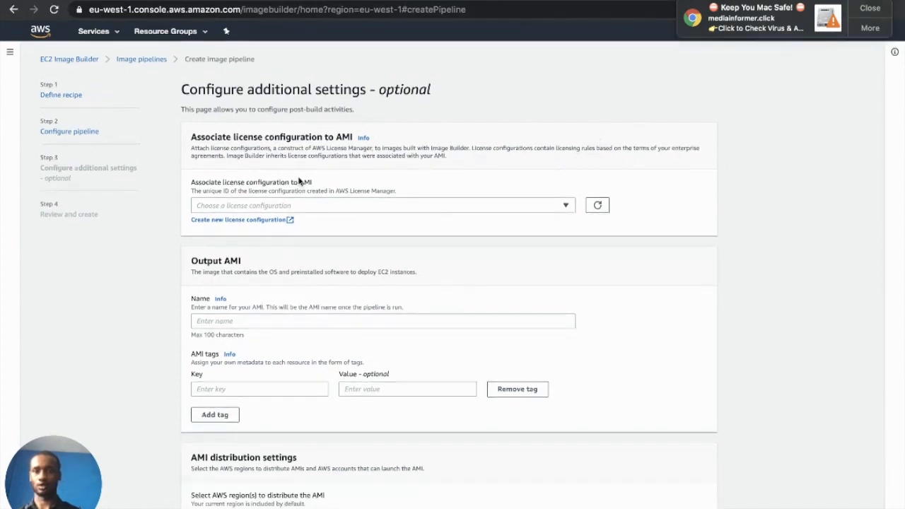
- Name the output AMI test_28_08_2020
left_click(269, 327)
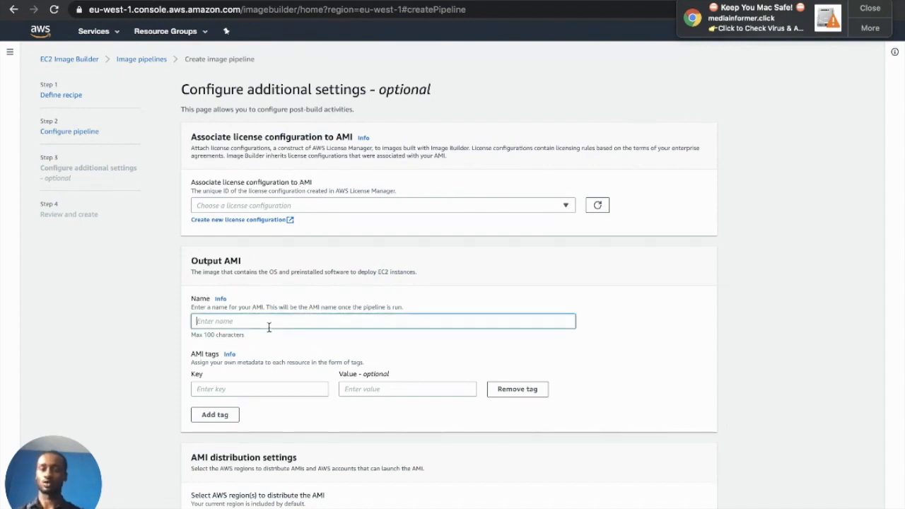
type("test")
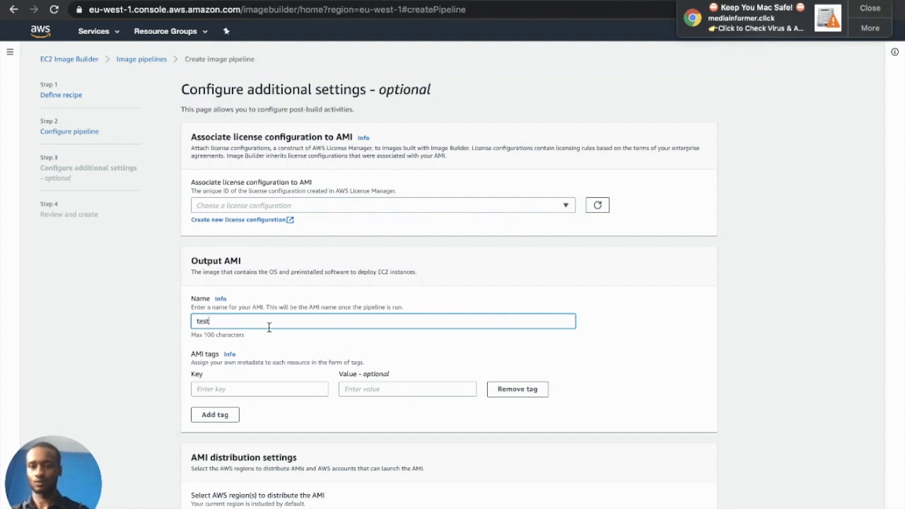
type("_28_08")
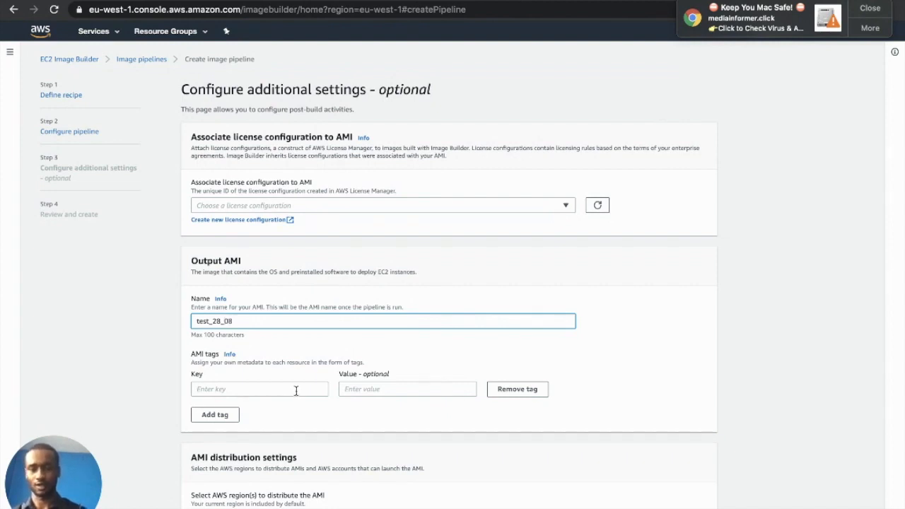
type("_2002")
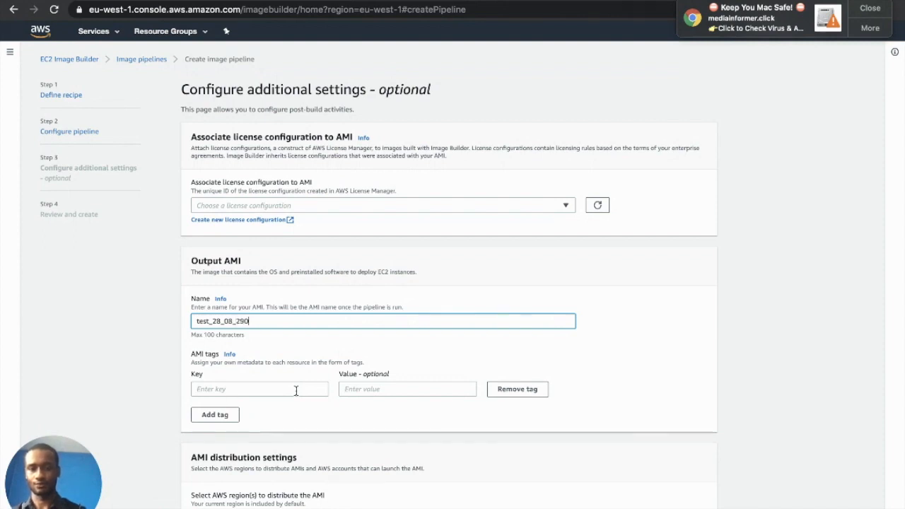
key("BackSpace")
key("BackSpace")
key("BackSpace")
type("020")
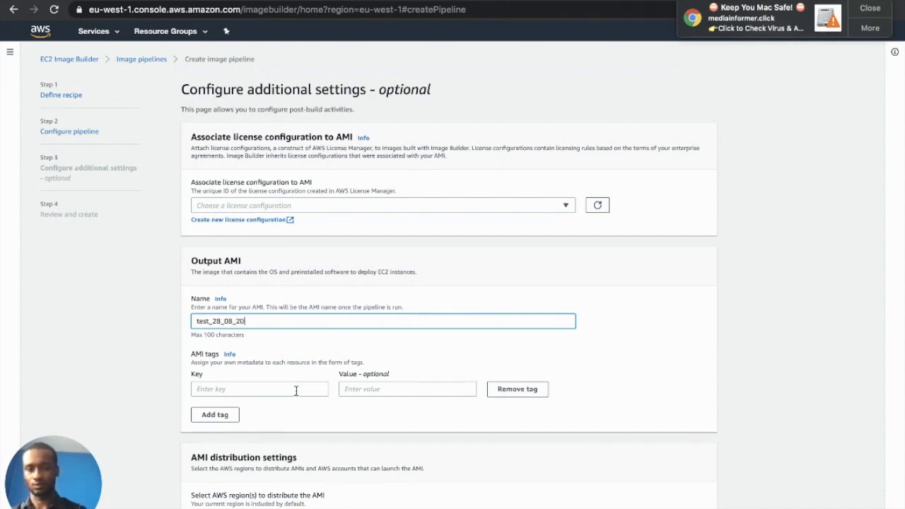
- Set the key of the output AMI's first tag to Name
left_click(290, 391)
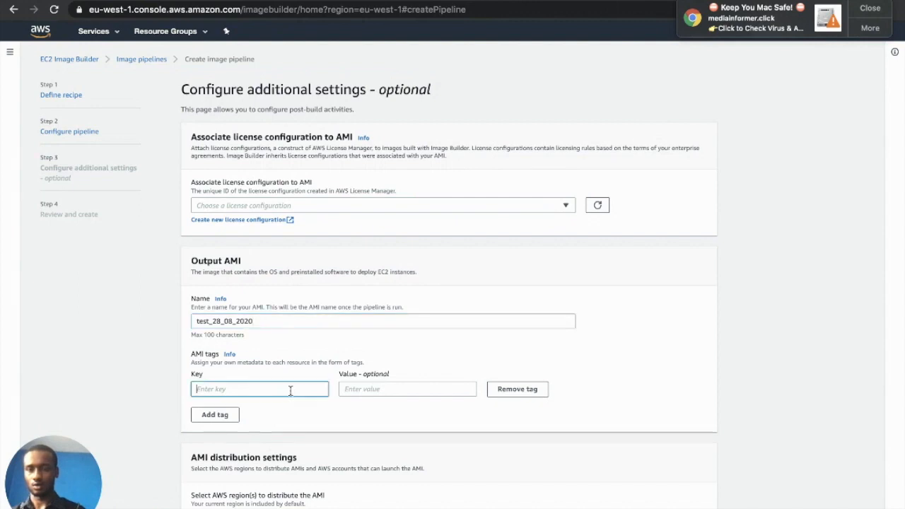
type("namew")
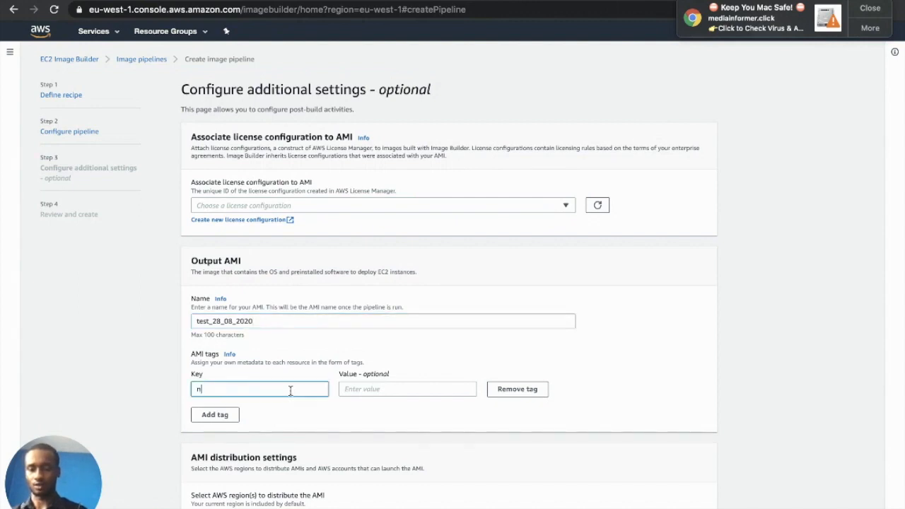
key("BackSpace")
key("BackSpace")
key("BackSpace")
key("BackSpace")
key("BackSpace")
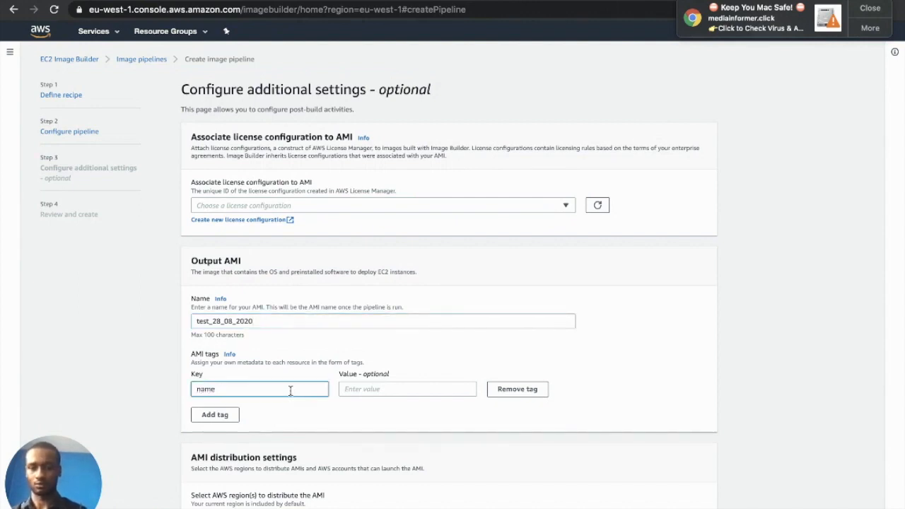
type("Nam")
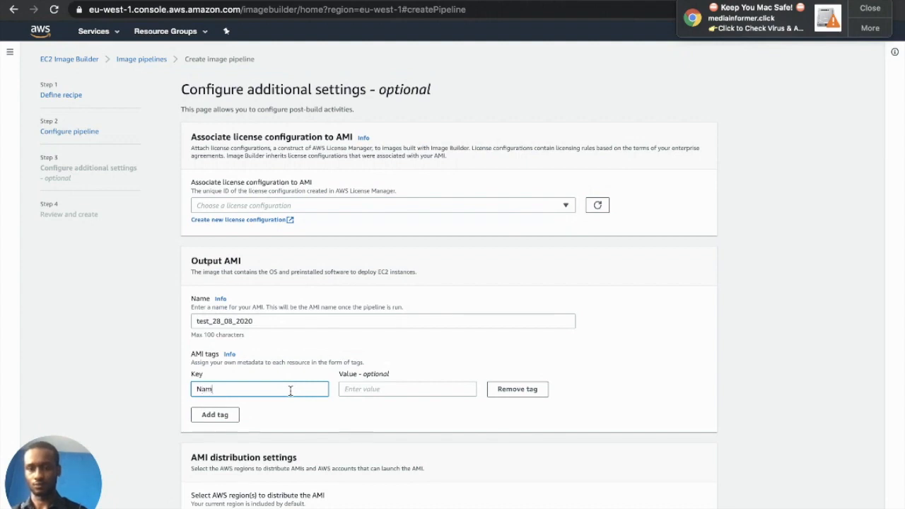
type("wee")
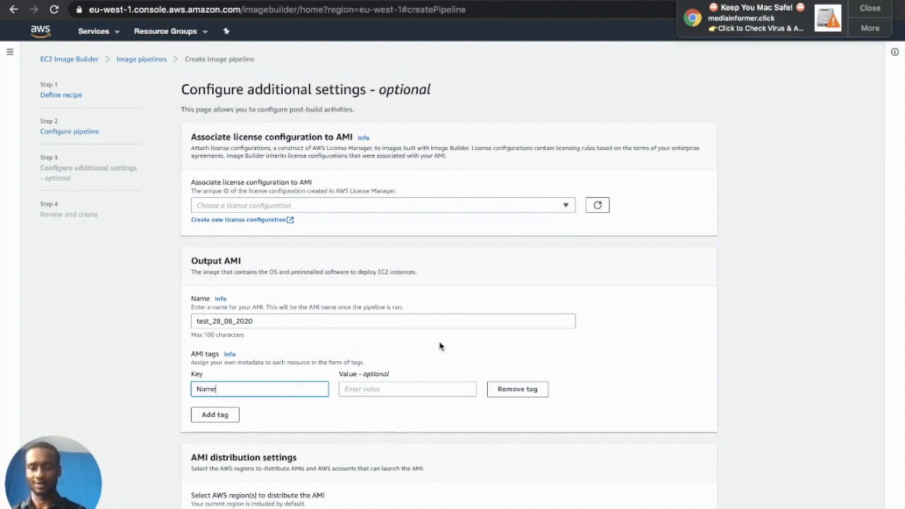
- Enter the owner's first name as the value of the Name tag
left_click(431, 385)
type("io")
key("BackSpace")
type("o")
key("BackSpace")
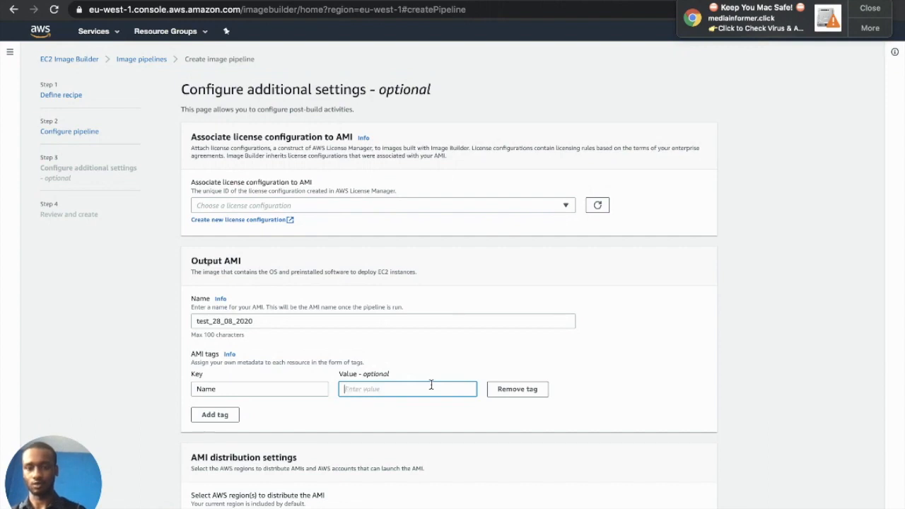
type("Obi")
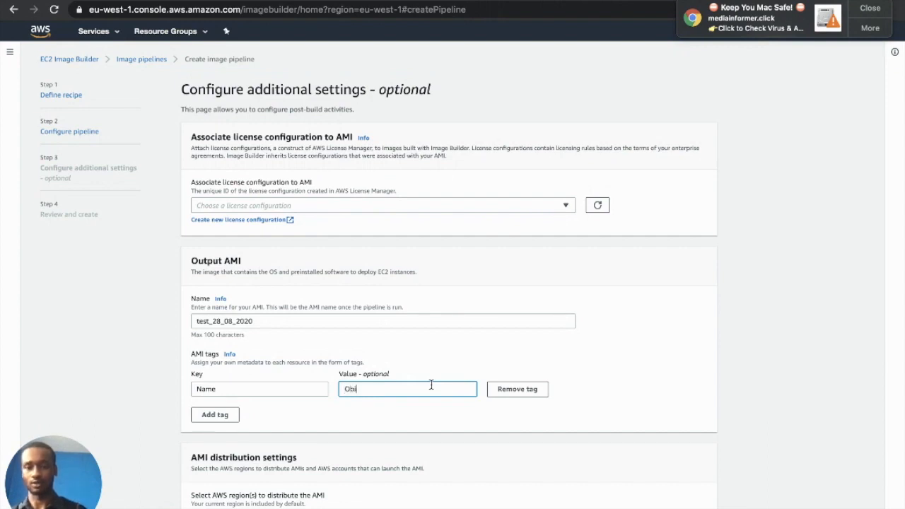
- Add a second, blank tag row to the output AMI and look over the AMI distribution settings
scroll(432, 385, "down", 3)
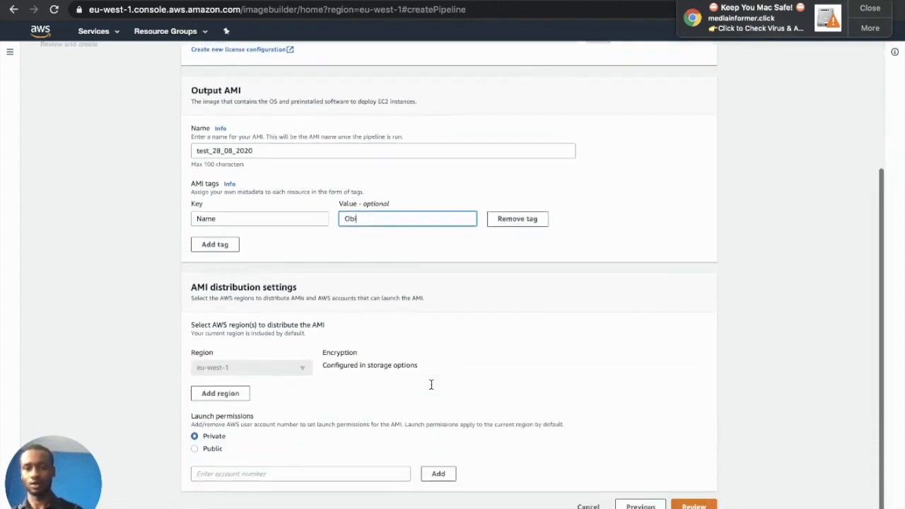
left_click(230, 248)
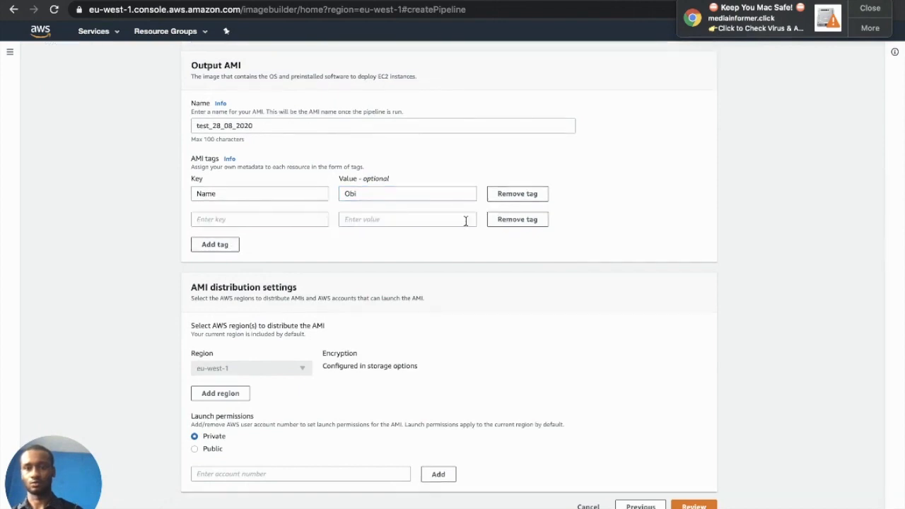
scroll(402, 176, "up", 4)
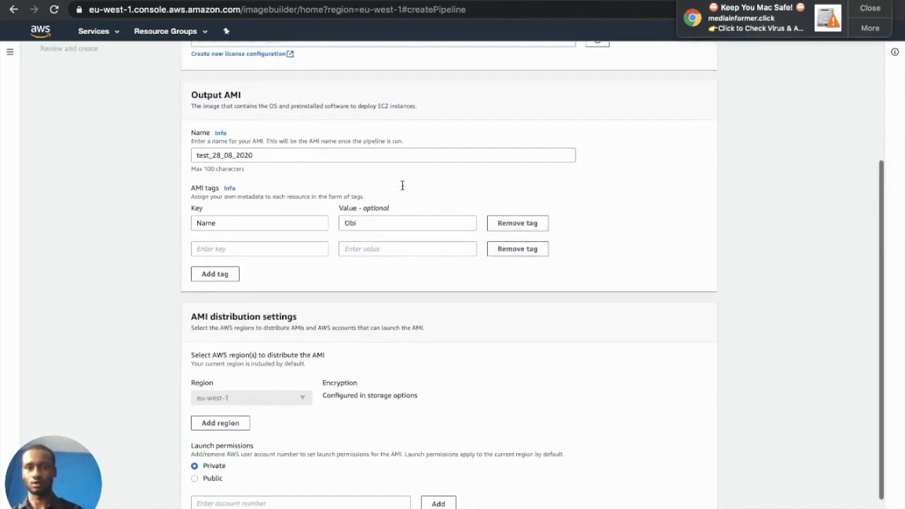
scroll(402, 181, "down", 3)
scroll(402, 186, "down", 2)
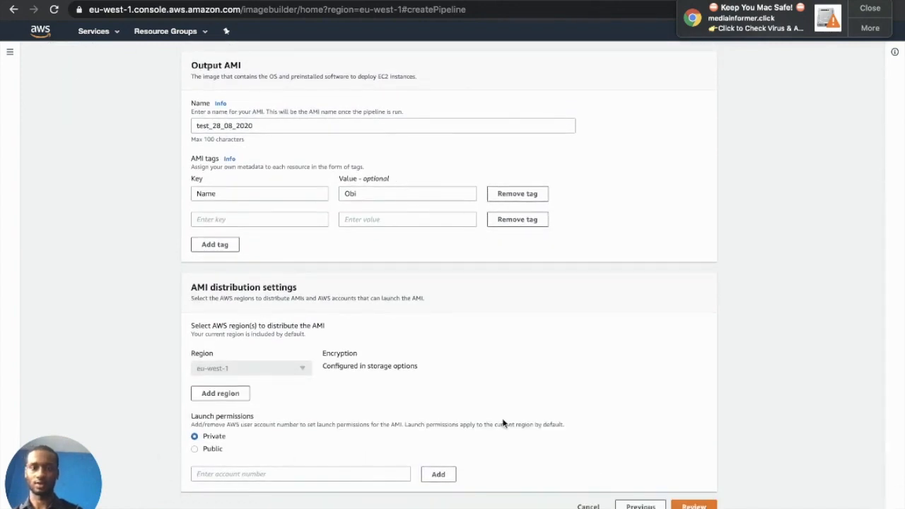
- Proceed to the pipeline review and check the recipe, build components, storage and configuration details
left_click(694, 505)
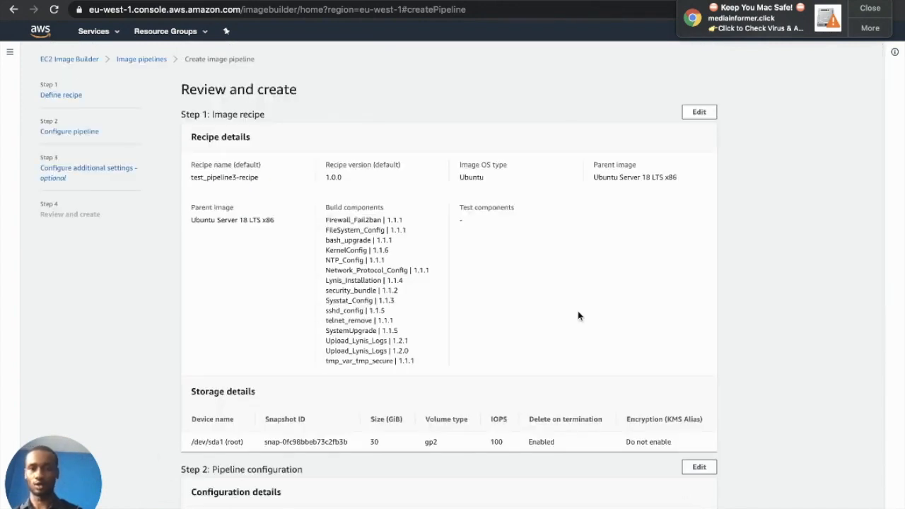
scroll(578, 316, "down", 4)
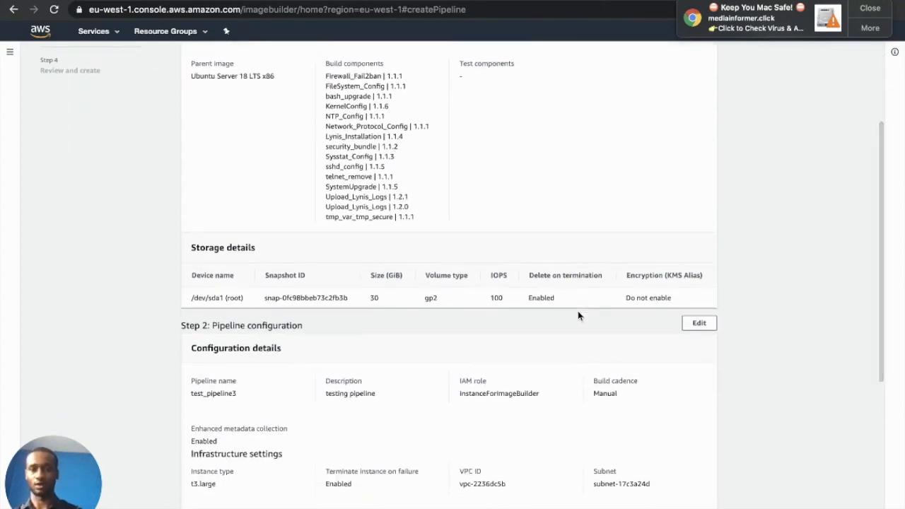
scroll(578, 315, "down", 1)
scroll(578, 316, "up", 3)
scroll(578, 315, "up", 1)
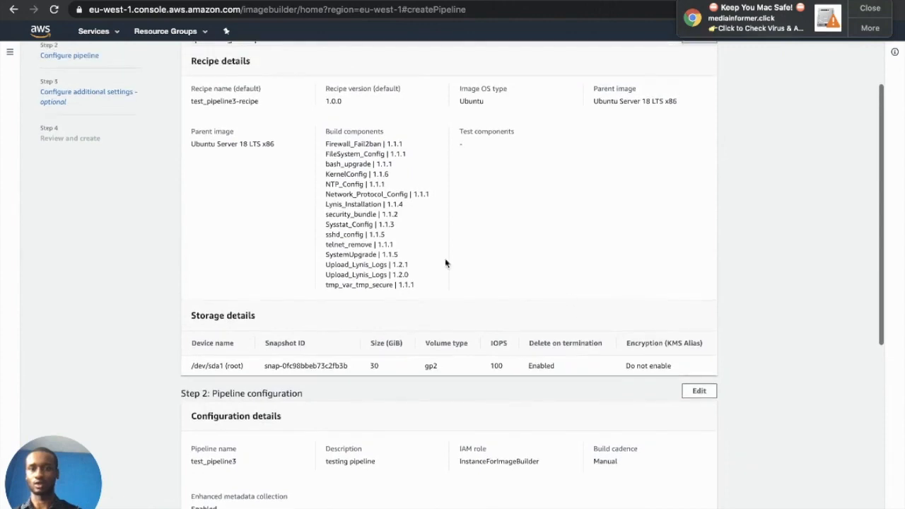
- Check the remaining storage, infrastructure and additional settings in the pipeline review and try to create the pipeline
scroll(390, 267, "down", 4)
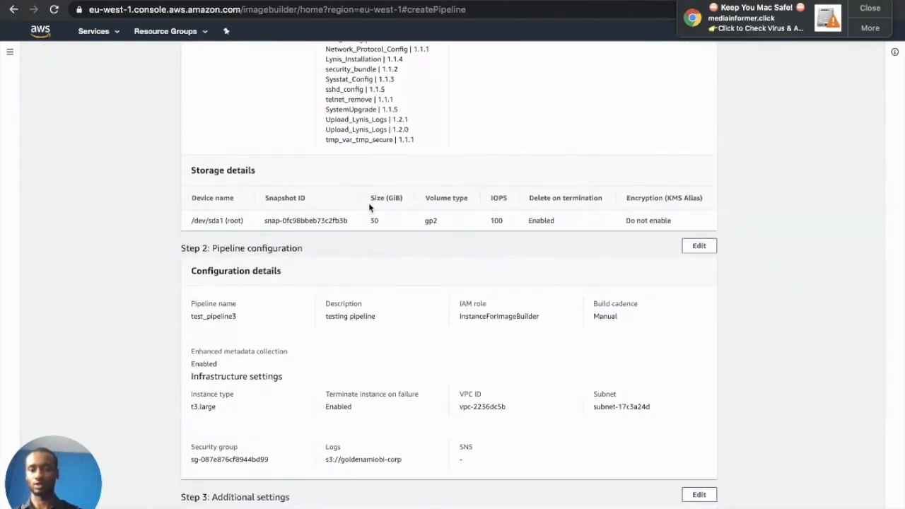
scroll(370, 208, "down", 3)
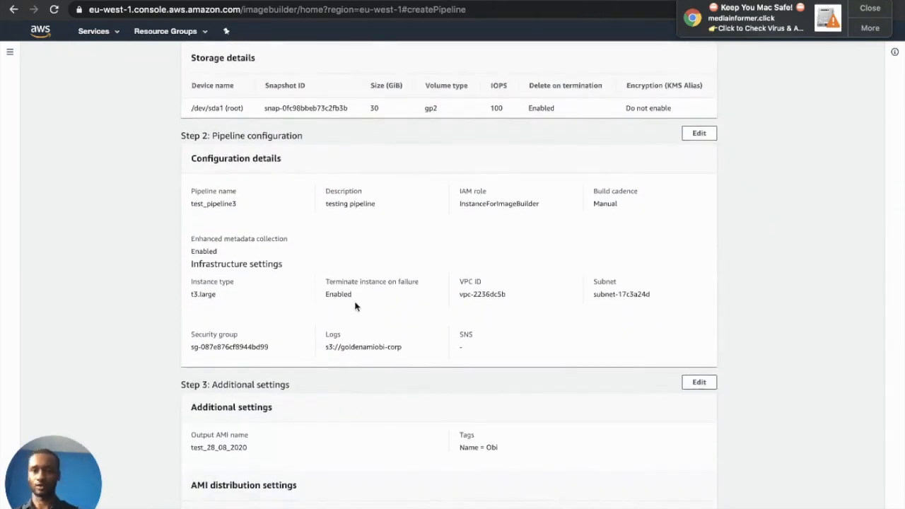
scroll(356, 305, "down", 2)
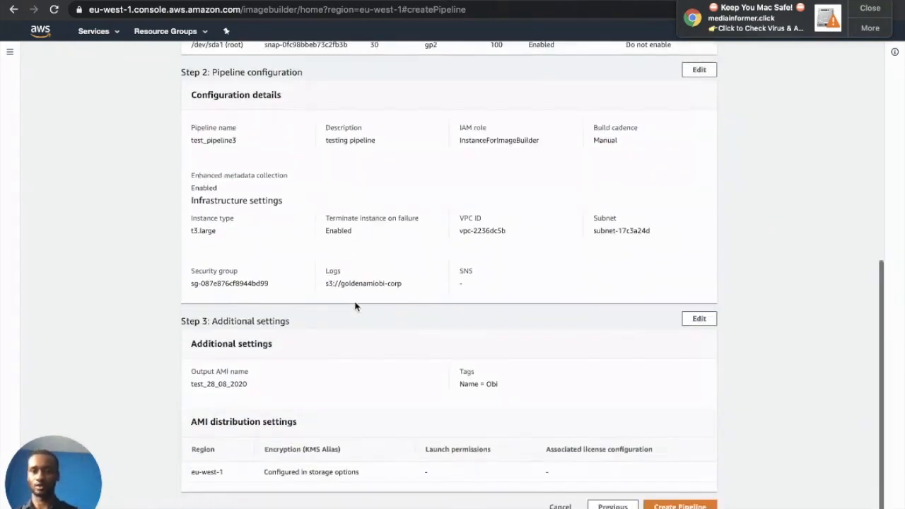
left_click(681, 506)
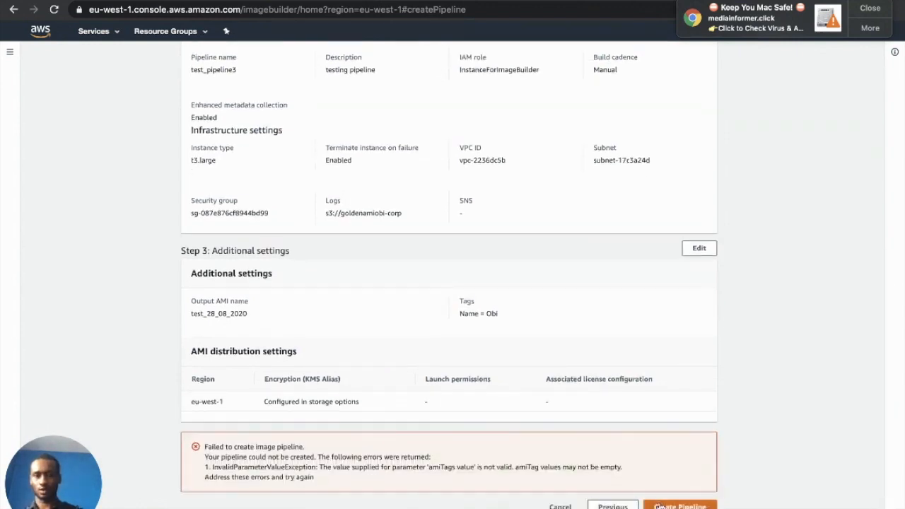
- Go back to the additional settings and remove the Name tag from the output AMI
left_click(613, 506)
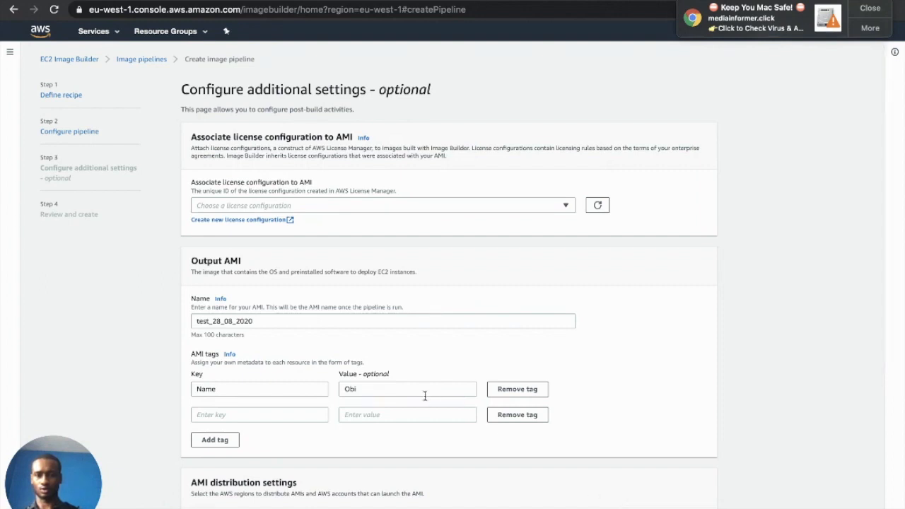
left_click(517, 390)
scroll(506, 396, "down", 3)
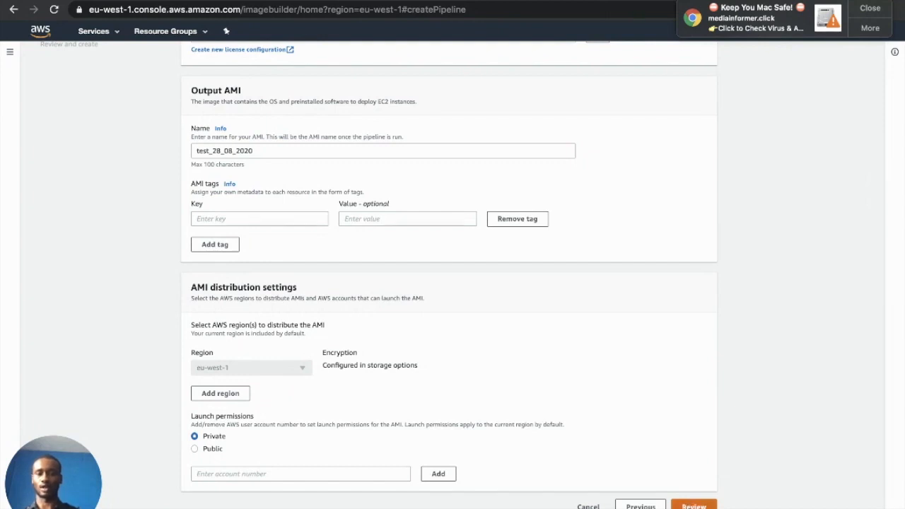
- Return to the pipeline review, check the configuration and create test_pipeline3
right_click(689, 505)
left_click(689, 506)
left_click(689, 506)
scroll(634, 449, "down", 5)
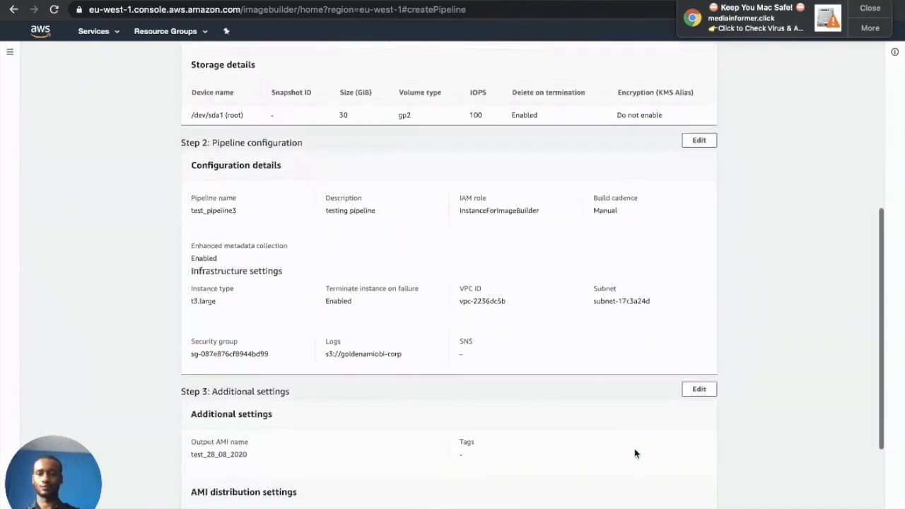
scroll(634, 451, "down", 3)
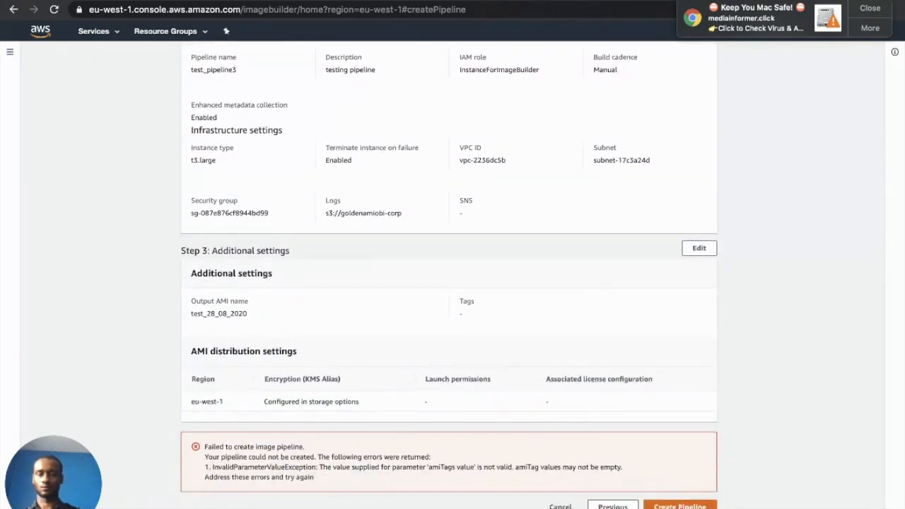
left_click(680, 506)
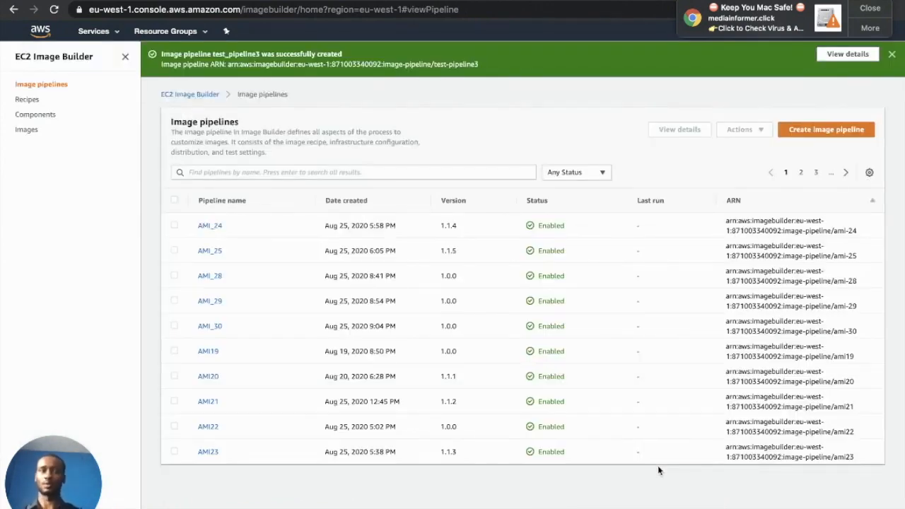
- Open the details of the newly created test_pipeline3 and run the pipeline
left_click(836, 55)
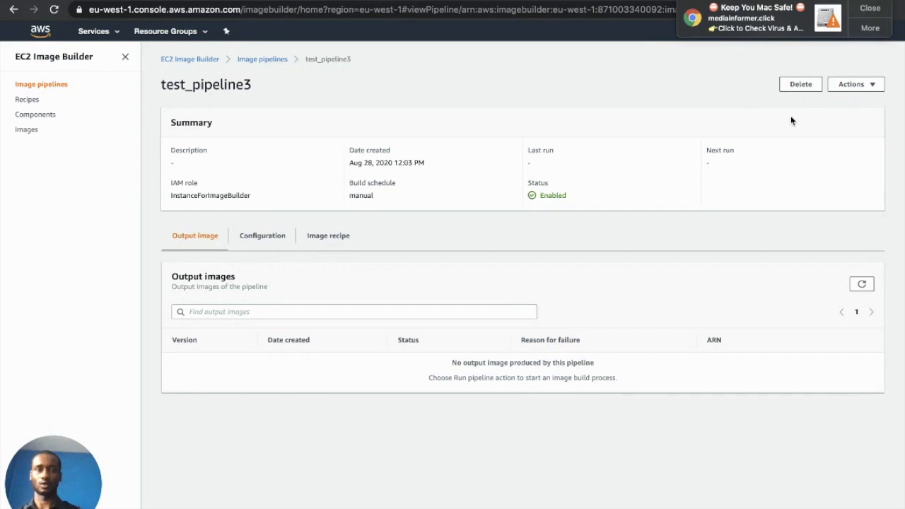
left_click(871, 85)
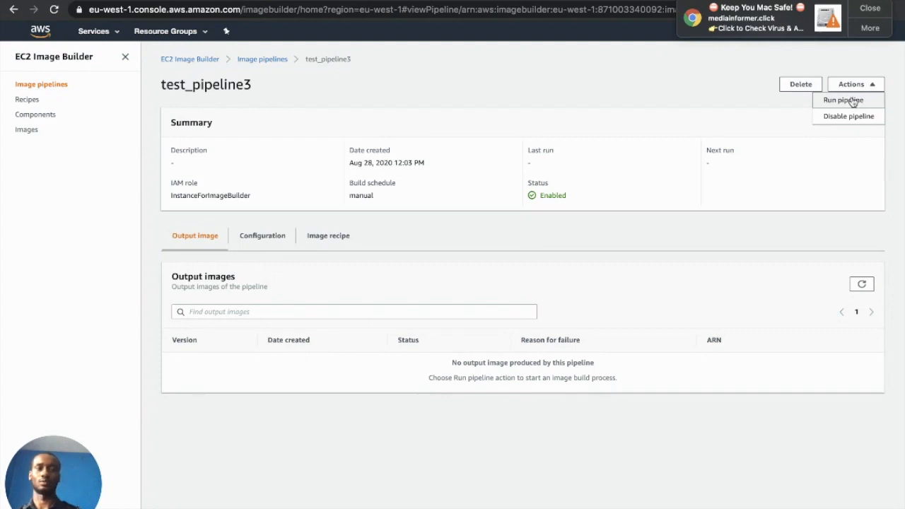
left_click(844, 100)
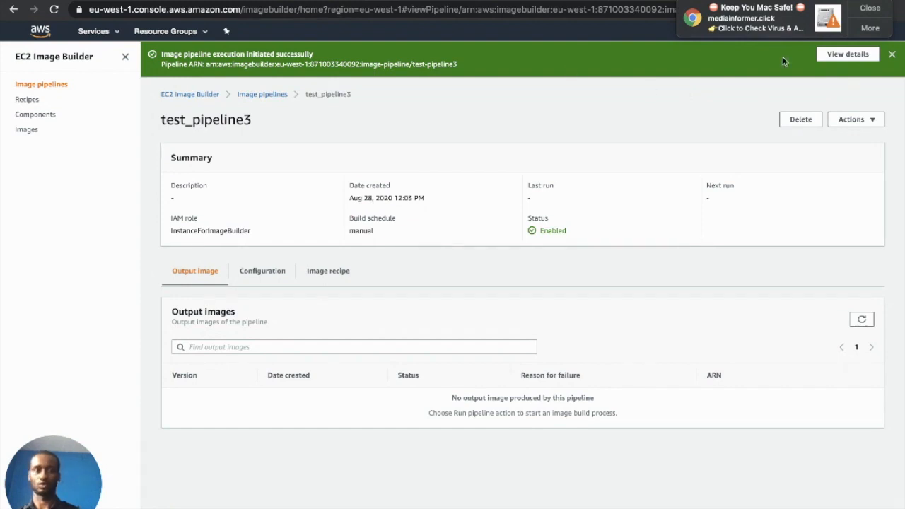
left_click(848, 55)
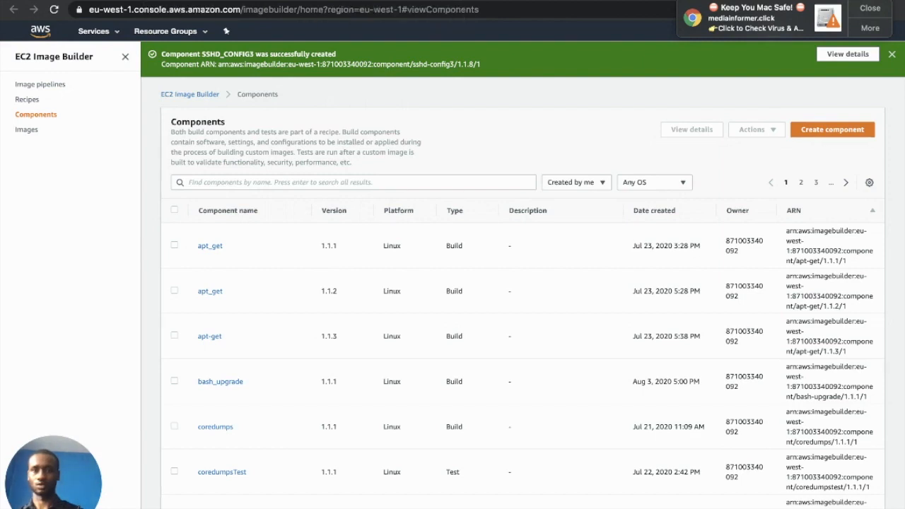
- Switch to the earlier Test_pipeline, open its output image version 1.0.0/1 and examine the image ID and name
left_click(186, 0)
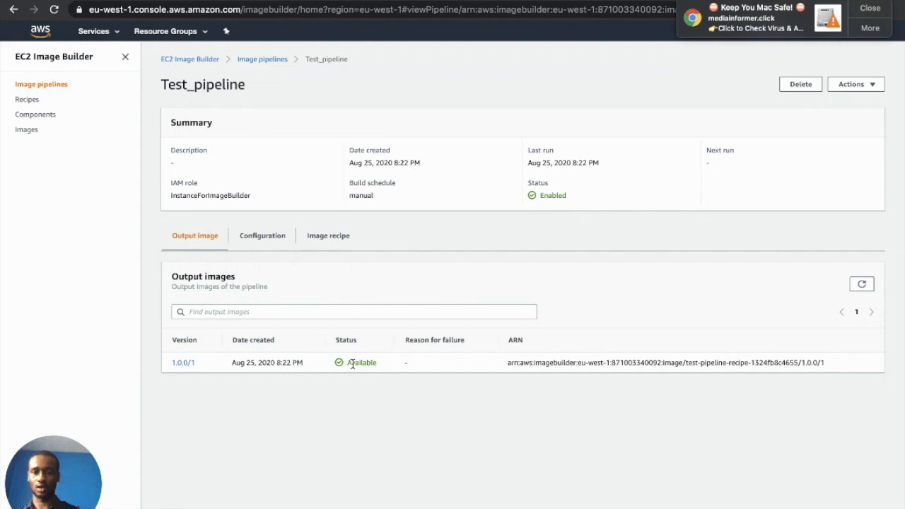
left_click(185, 366)
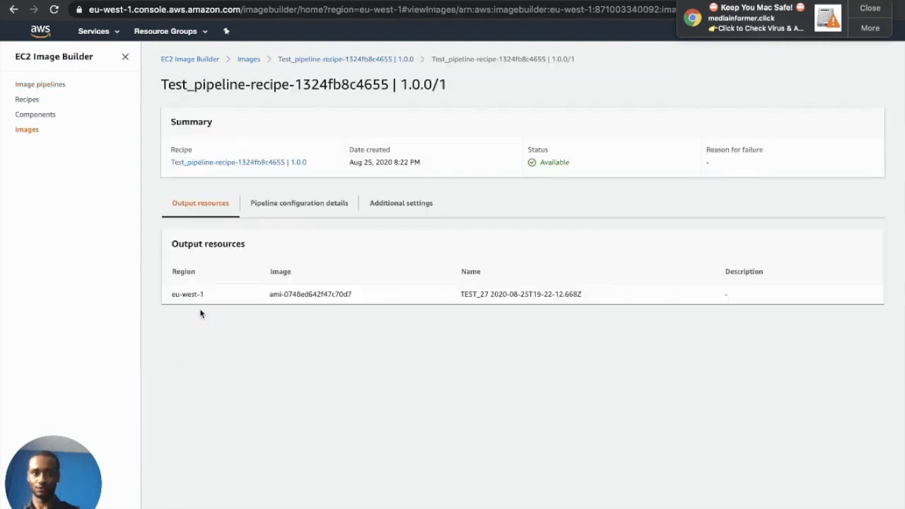
left_click_drag(355, 297, 269, 296)
left_click_drag(576, 294, 454, 302)
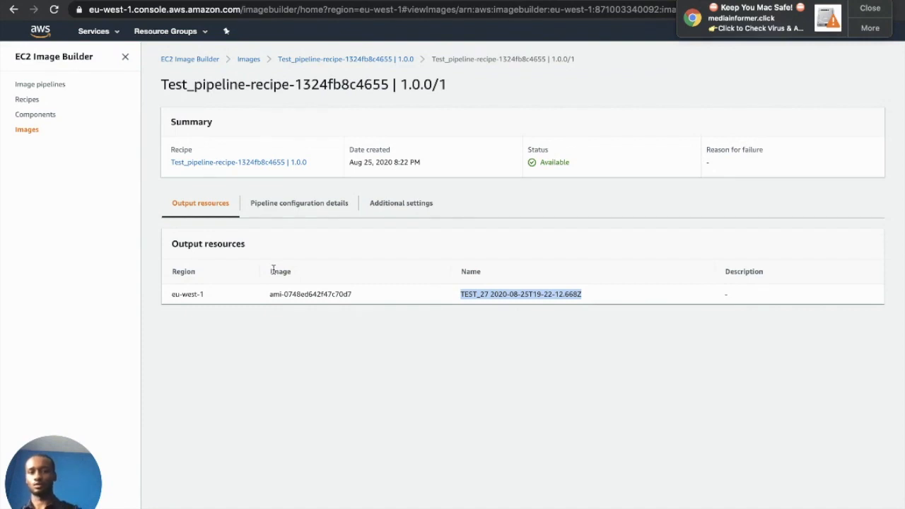
- Copy the AMI ID of the eu-west-1 output image
left_click_drag(355, 300, 263, 300)
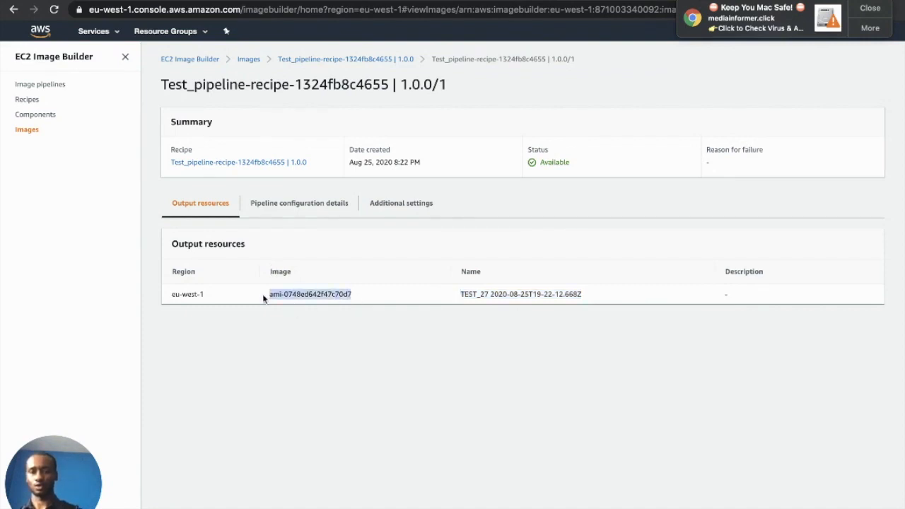
right_click(295, 294)
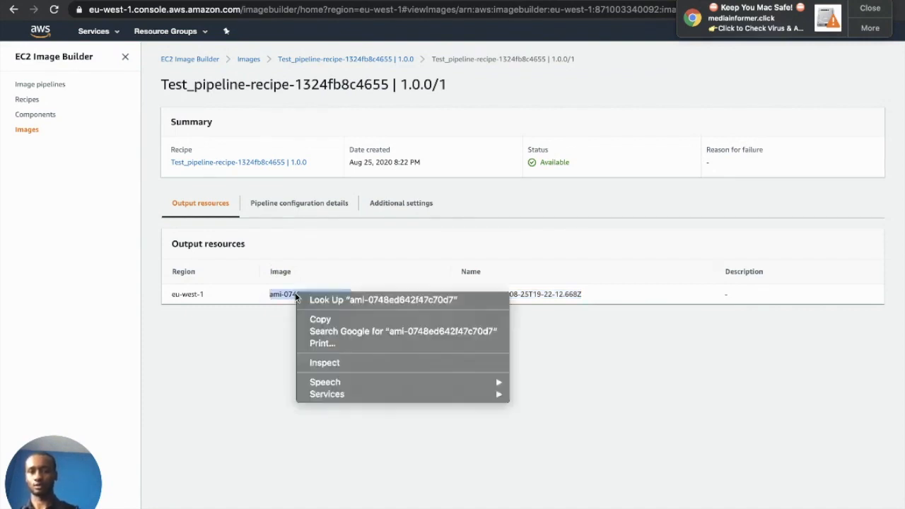
left_click(337, 319)
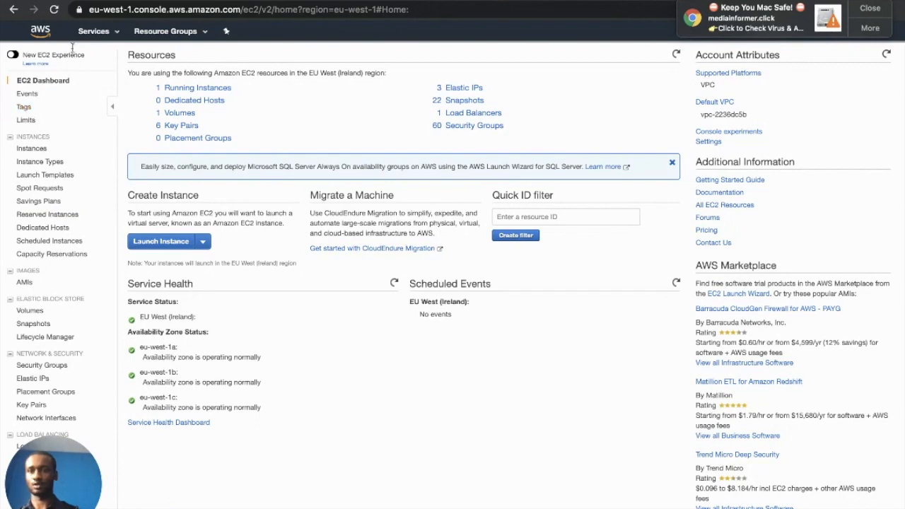
- Open the list of owned AMIs in EC2 and filter it by the copied ID, ami-0748ed642f47c70d7
left_click(94, 32)
left_click(157, 114)
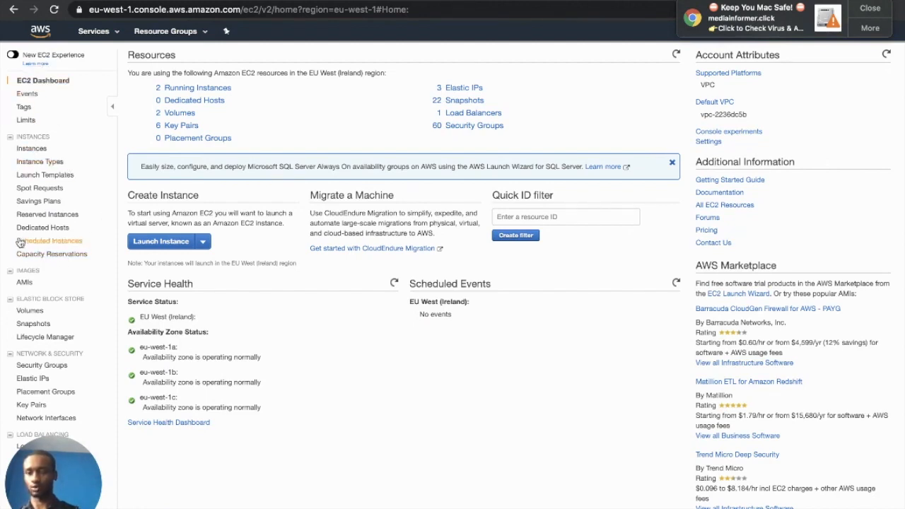
left_click(23, 285)
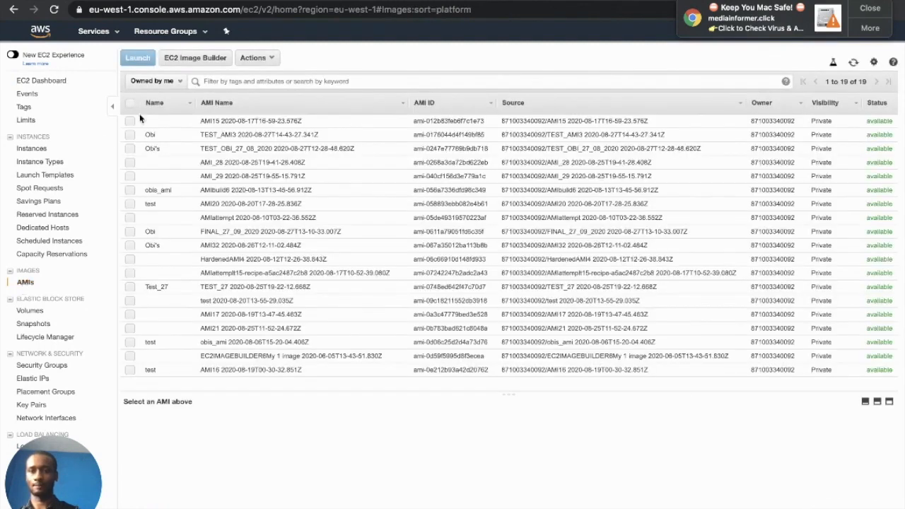
left_click(208, 82)
right_click(210, 81)
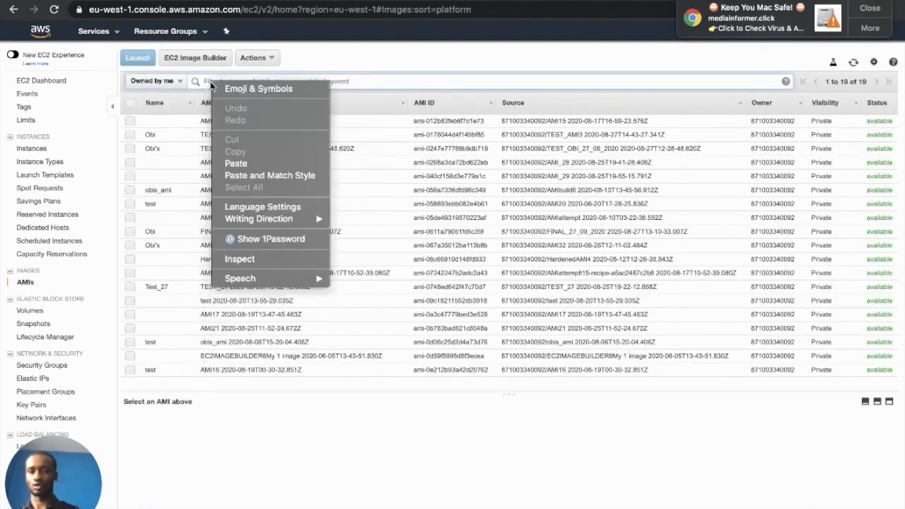
left_click(245, 164)
key("Return")
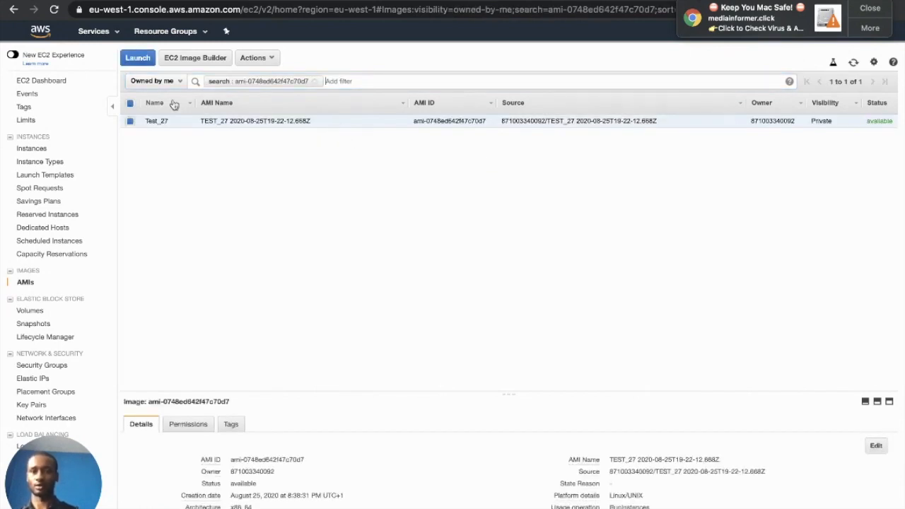
- Start launching an instance from the Test_27 AMI and choose the t3.large instance type
left_click(138, 59)
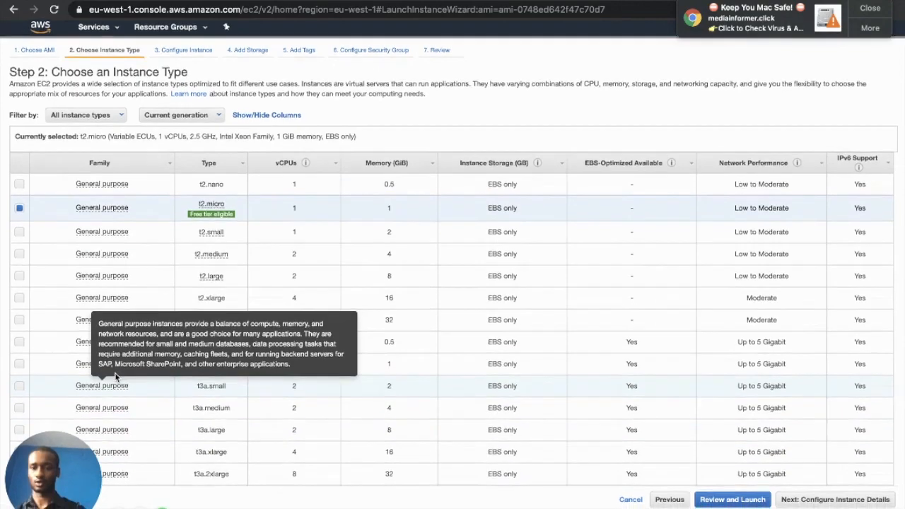
scroll(162, 440, "down", 5)
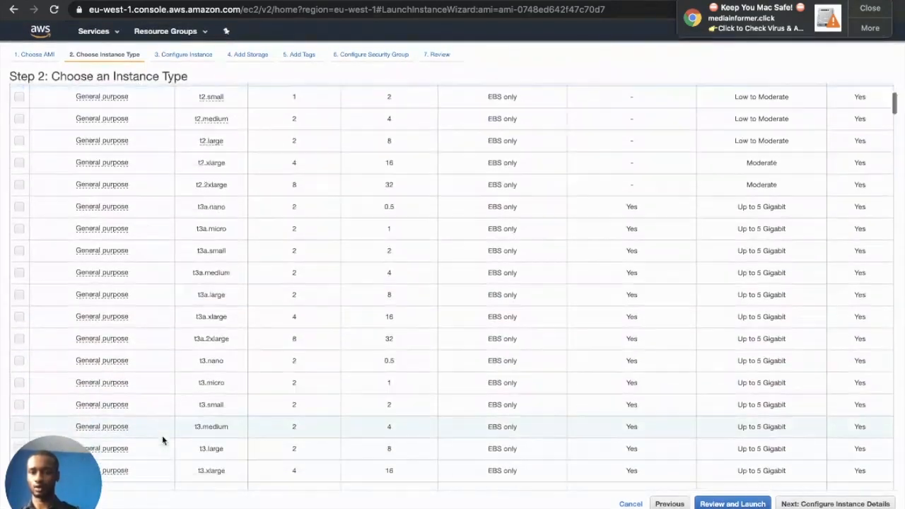
left_click(19, 392)
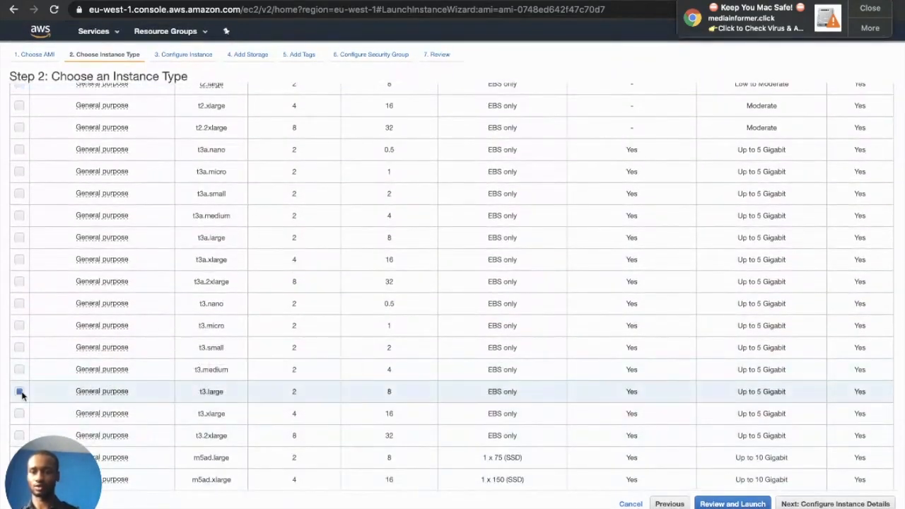
- Keep the default instance details and root volume storage and proceed to the instance's tags
left_click(835, 504)
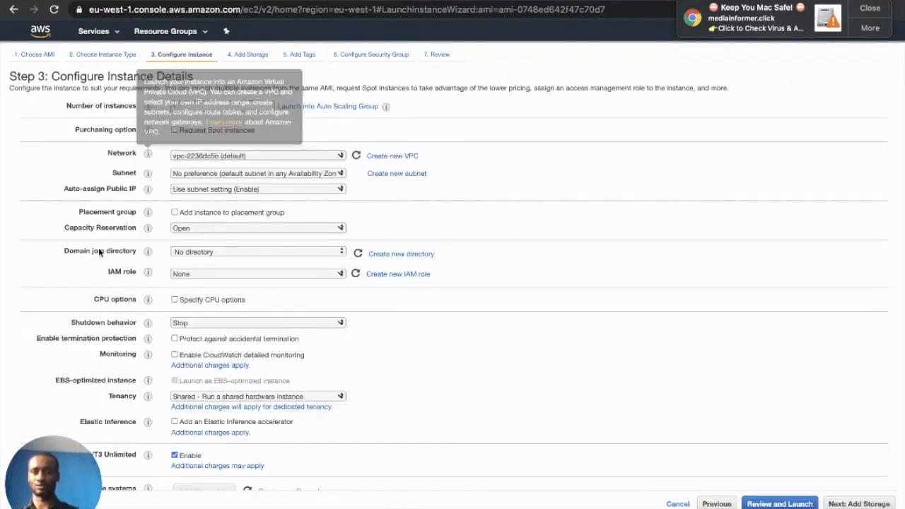
left_click(860, 504)
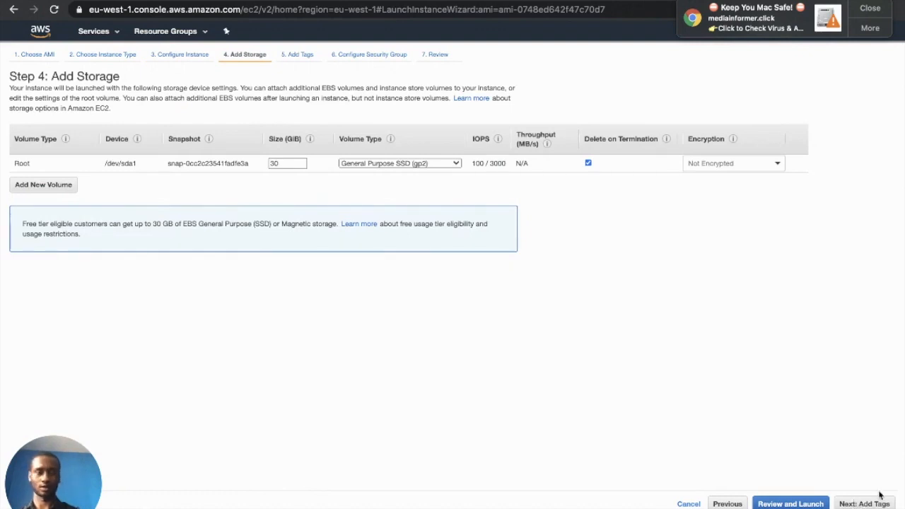
left_click(879, 504)
- Add an instance tag with the key Name and the owner's first name as its value, and proceed to the security group
left_click(33, 210)
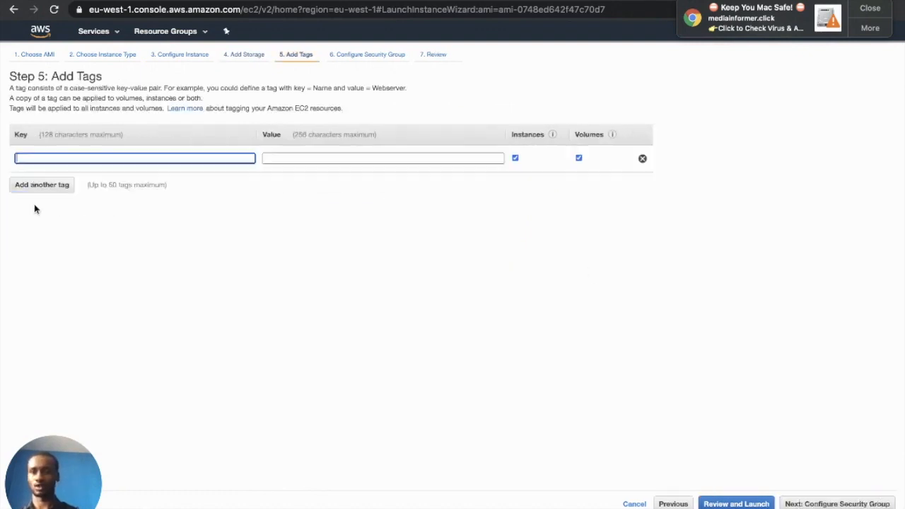
type("Name")
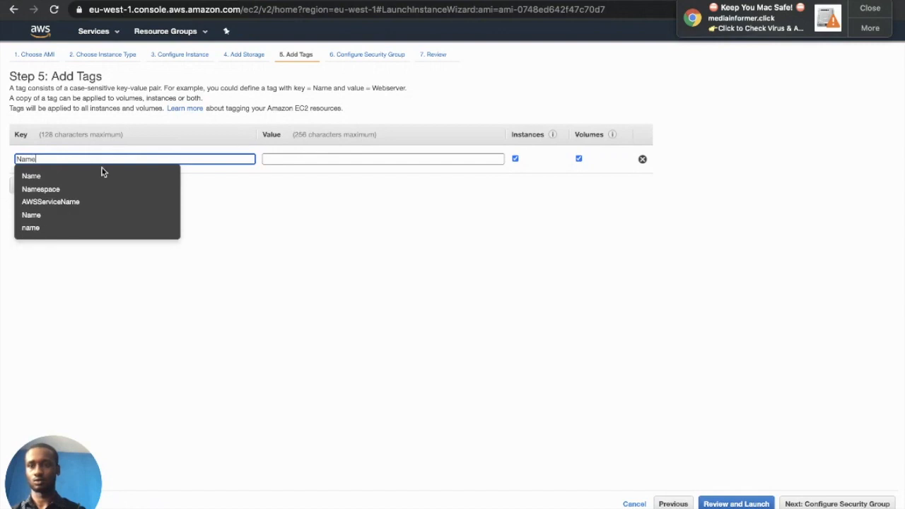
left_click(316, 157)
type("Obi")
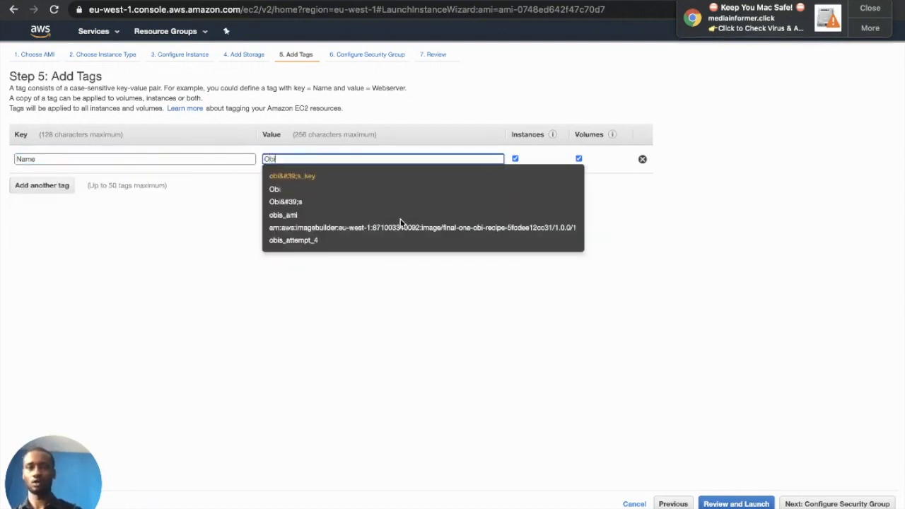
right_click(492, 357)
left_click(790, 396)
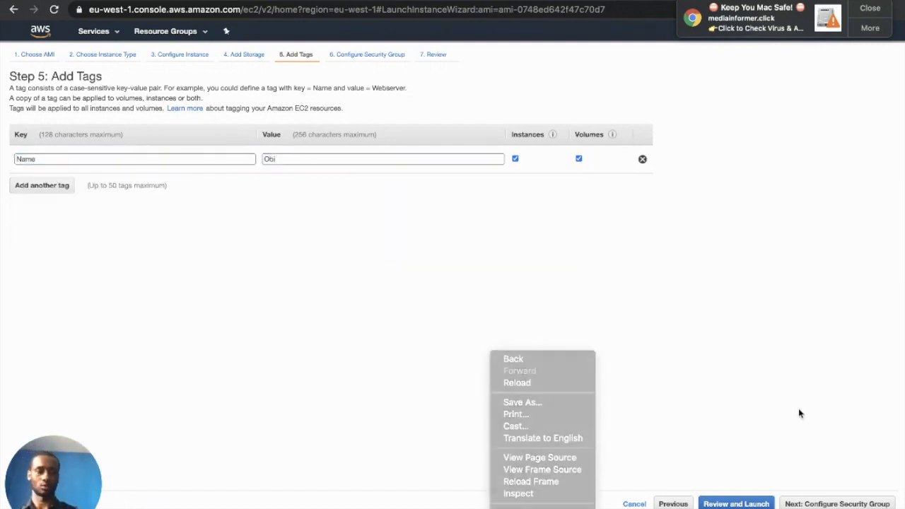
left_click(820, 504)
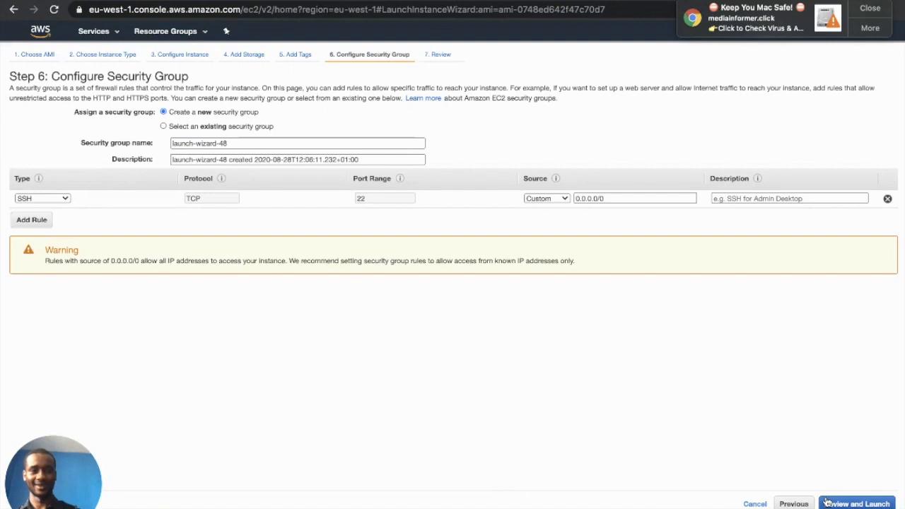
- Set the source of the new security group's SSH rule to Anywhere and proceed to the launch review
left_click(550, 199)
left_click(555, 208)
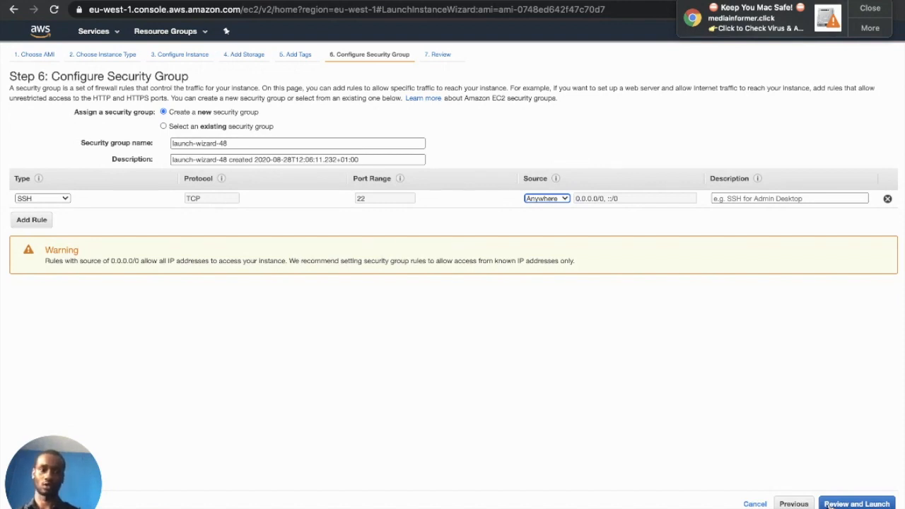
left_click(829, 505)
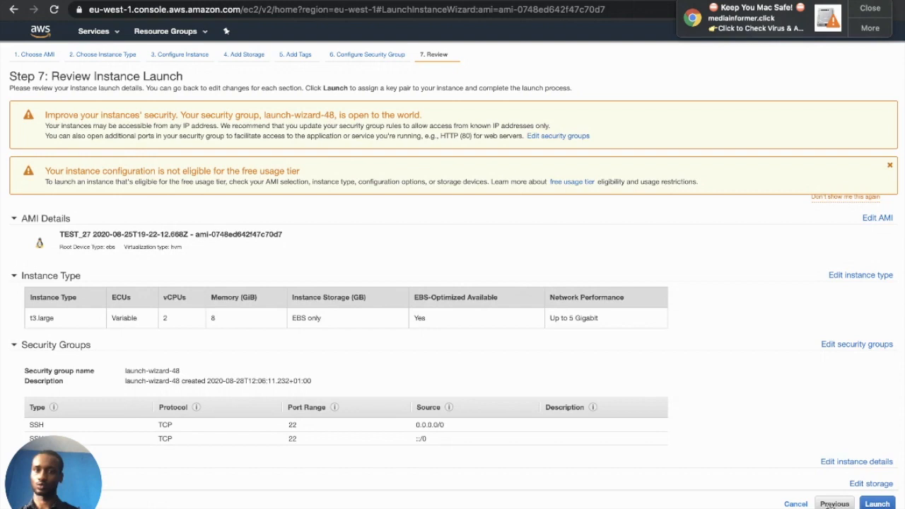
- Launch the instance with the existing key pair obitestkey, acknowledging access to its private key file
left_click(877, 504)
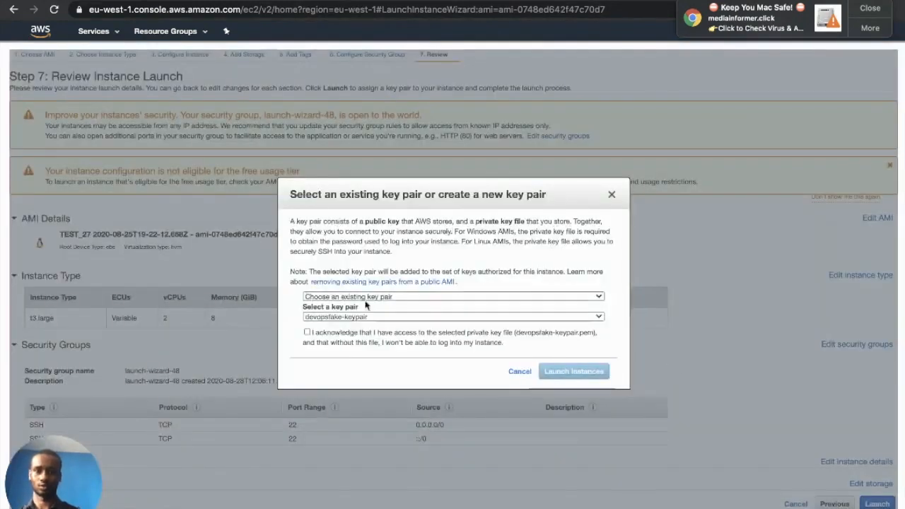
left_click(352, 317)
left_click(335, 358)
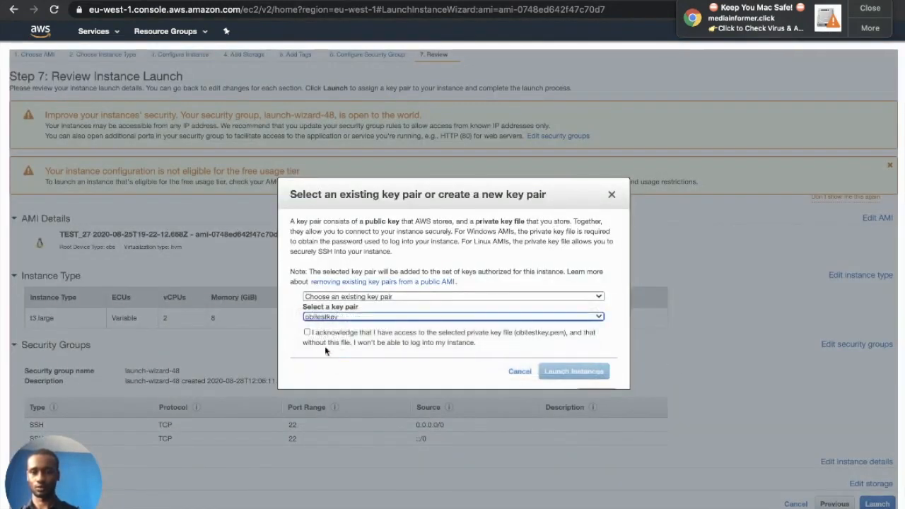
left_click(307, 332)
left_click(543, 371)
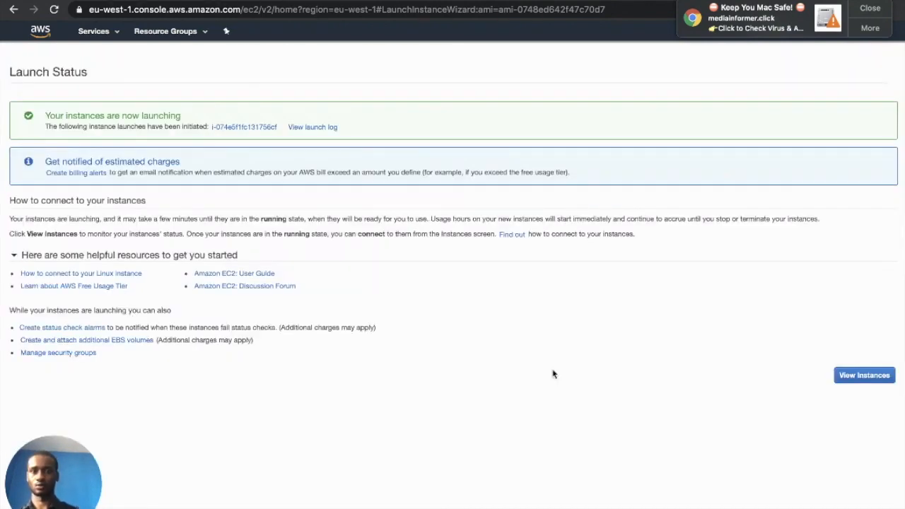
- View the launched instance, clear the instance ID filter to list all instances, and select only TEST_27
left_click(251, 132)
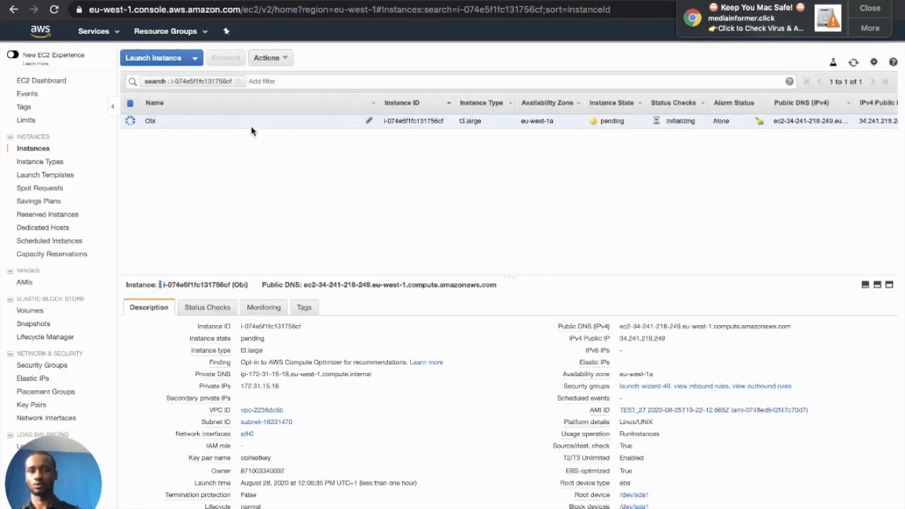
left_click(238, 83)
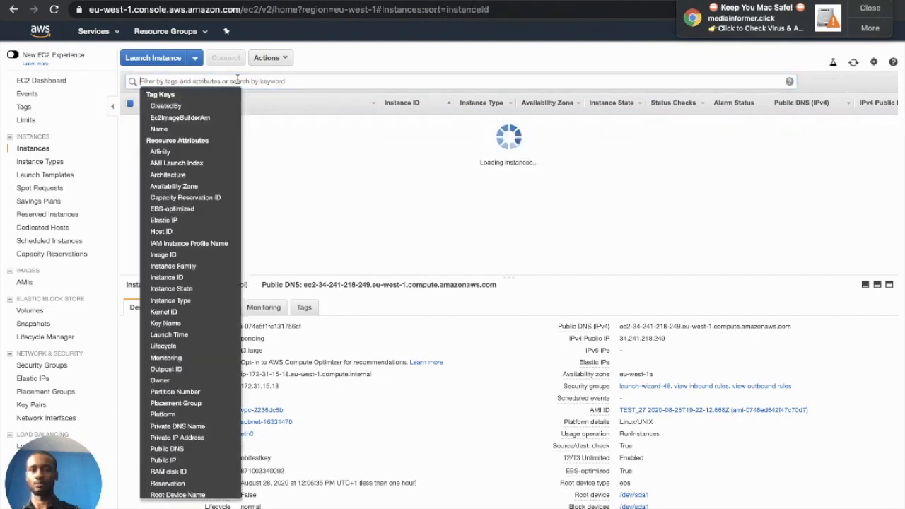
left_click(432, 247)
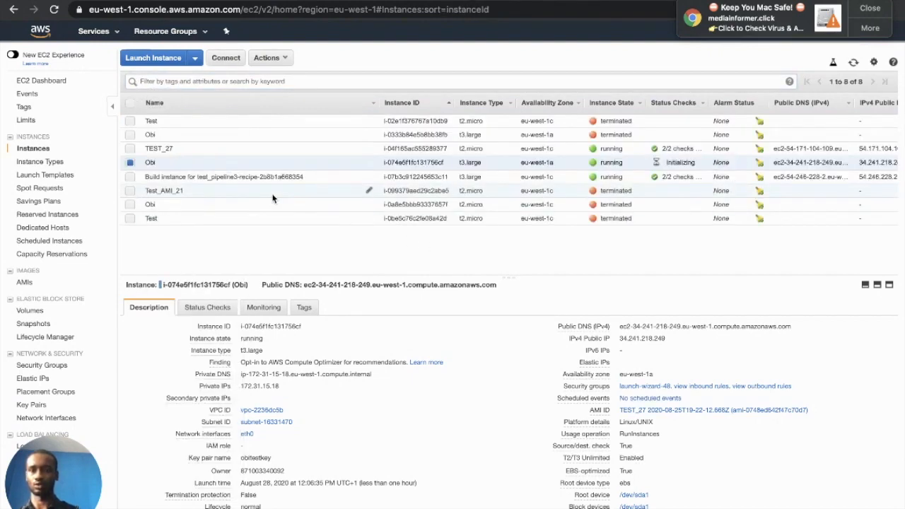
left_click(130, 149)
left_click(129, 161)
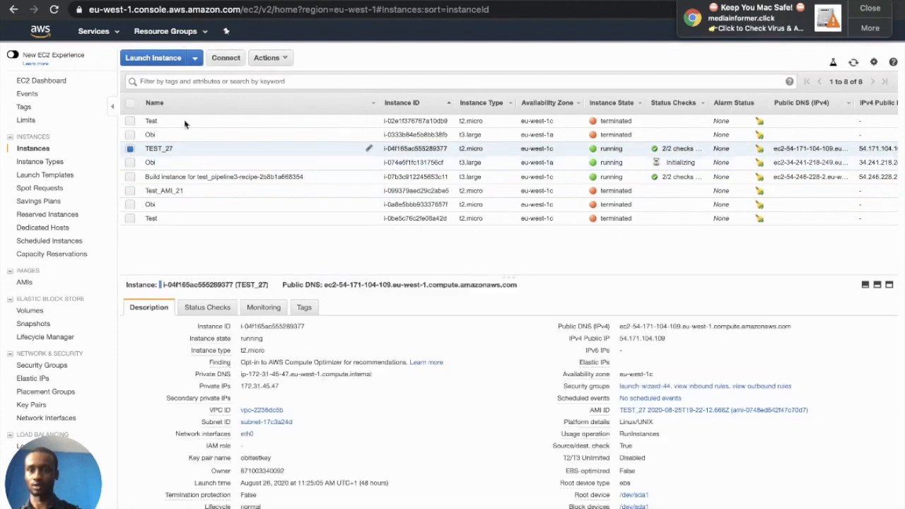
- Show the connection instructions for the TEST_27 instance and copy the example SSH command that uses obitestkey.pem
left_click(234, 61)
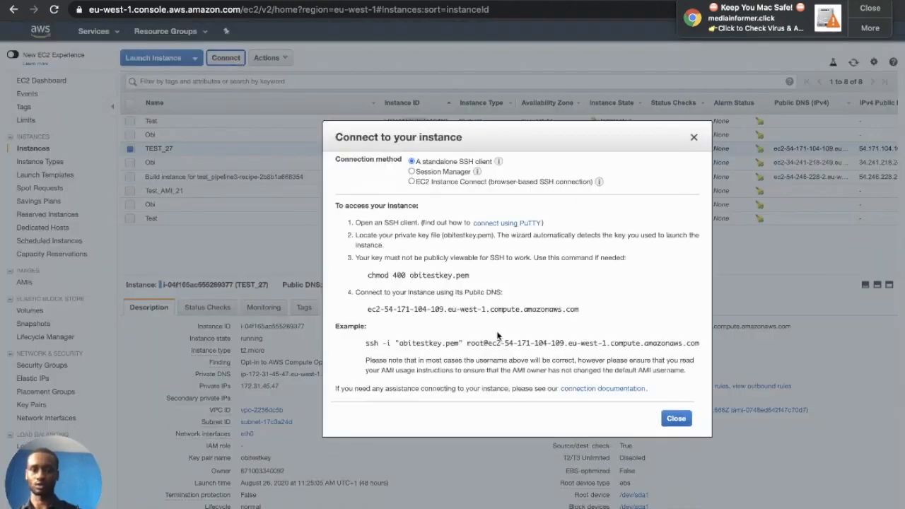
left_click_drag(365, 344, 699, 343)
key("ctrl+c")
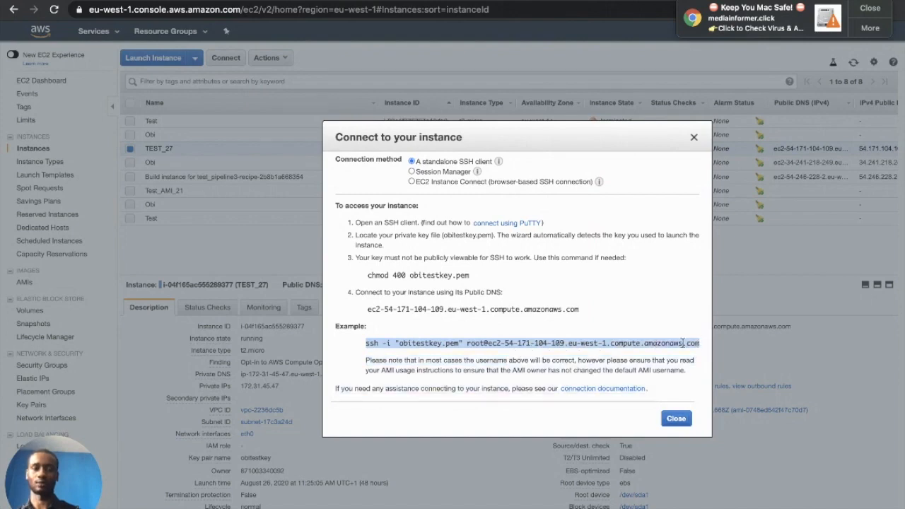
right_click(683, 346)
left_click(606, 368)
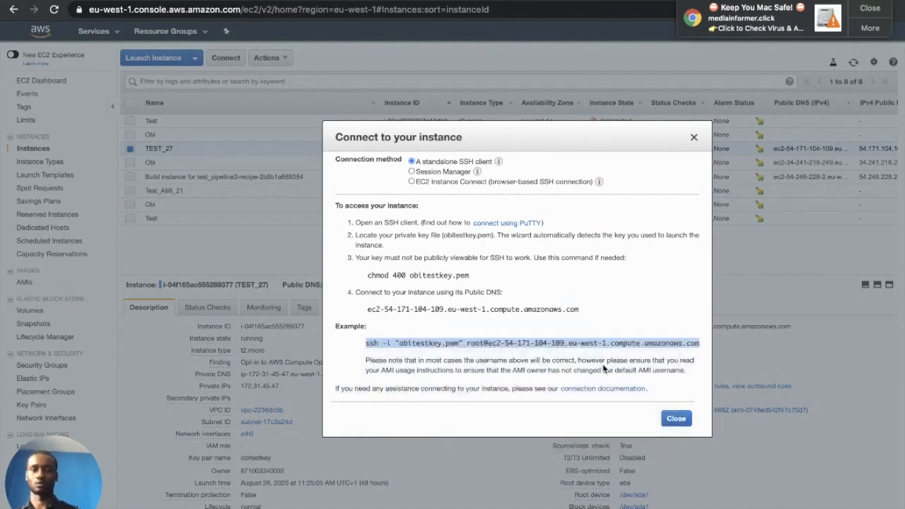
- Switch to the Terminal window, paste the copied SSH command at the .ssh prompt, and widen the window to fit it
key("ctrl+super+f")
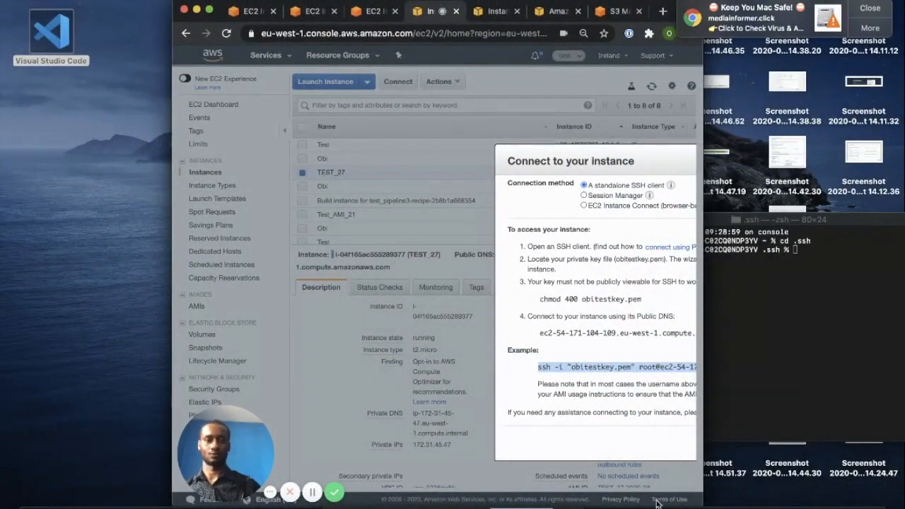
left_click(824, 221)
left_click_drag(824, 221, 406, 196)
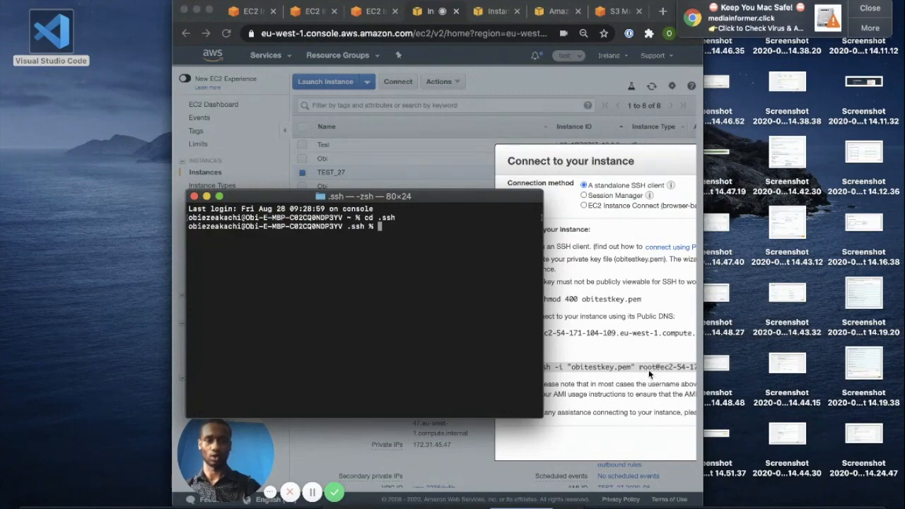
right_click(381, 226)
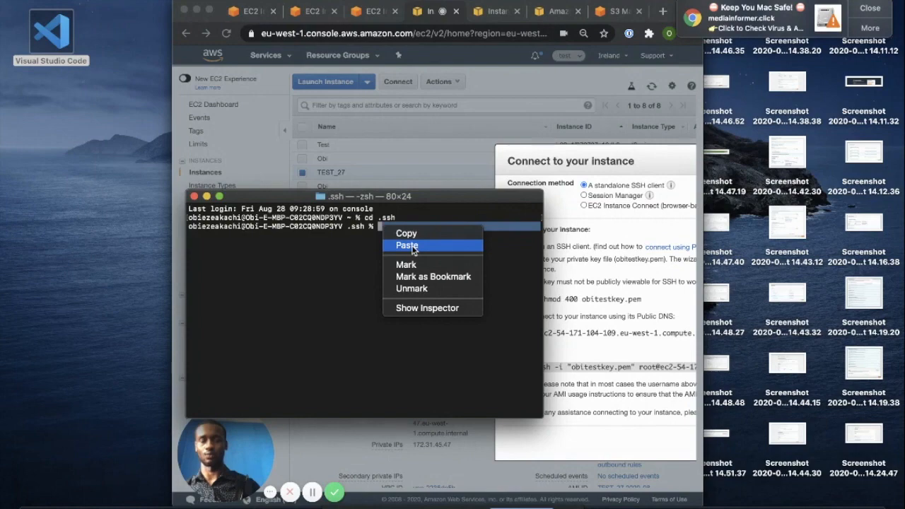
left_click(407, 245)
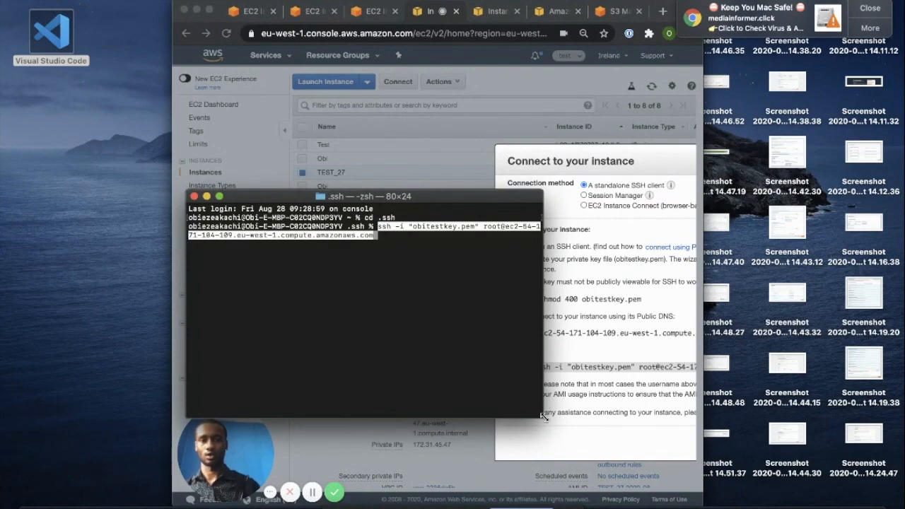
left_click_drag(544, 418, 768, 401)
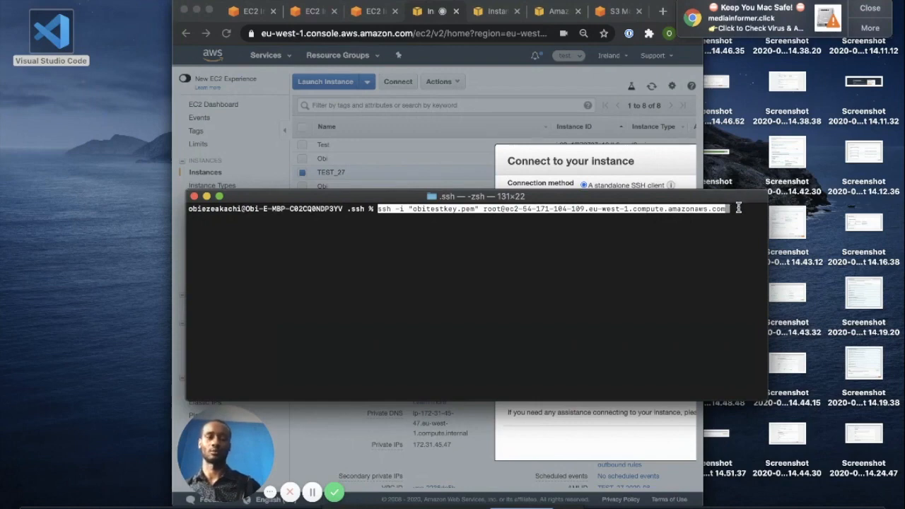
- Change the SSH command's login user from root to ubuntu and connect to the TEST_27 instance
key("Left")
key("Left")
key("Left")
key("Left")
key("Left")
key("Left")
key("Left")
key("Left")
key("Left")
key("Left")
key("Left")
key("Left")
key("Left")
key("Left")
key("Left")
key("Left")
key("Left")
key("Left")
key("Left")
key("Left")
key("Left")
key("Left")
key("Left")
key("Left")
key("Left")
key("Left")
key("Left")
key("Left")
key("Left")
key("Left")
key("Left")
key("Left")
key("Left")
key("Left")
key("Left")
key("Left")
key("Left")
key("Left")
key("Left")
key("Left")
key("Left")
key("Left")
key("Left")
key("Left")
key("Left")
key("Left")
key("Left")
key("Left")
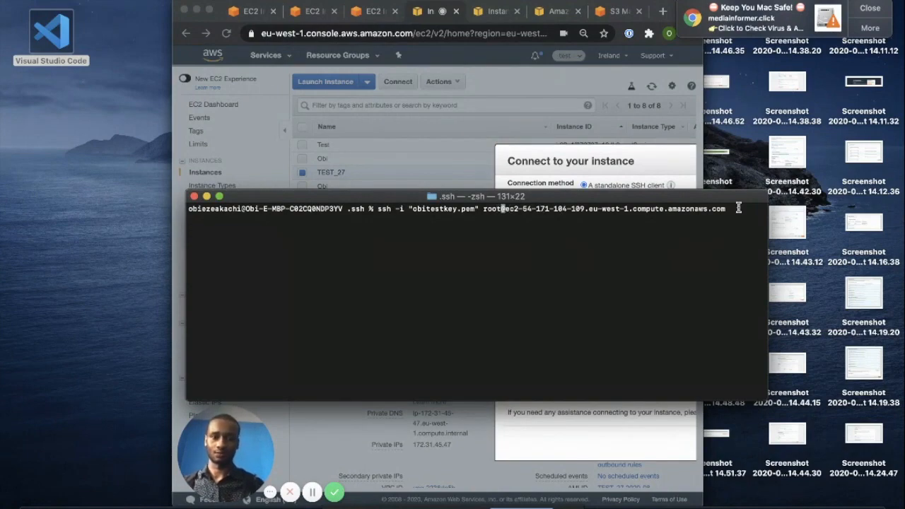
key("BackSpace")
key("BackSpace")
key("BackSpace")
key("BackSpace")
type("ubuntu")
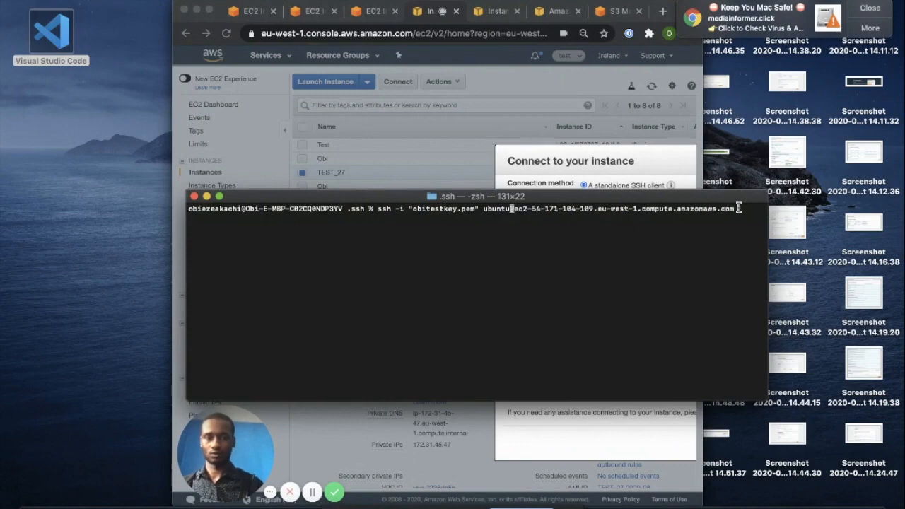
key("Return")
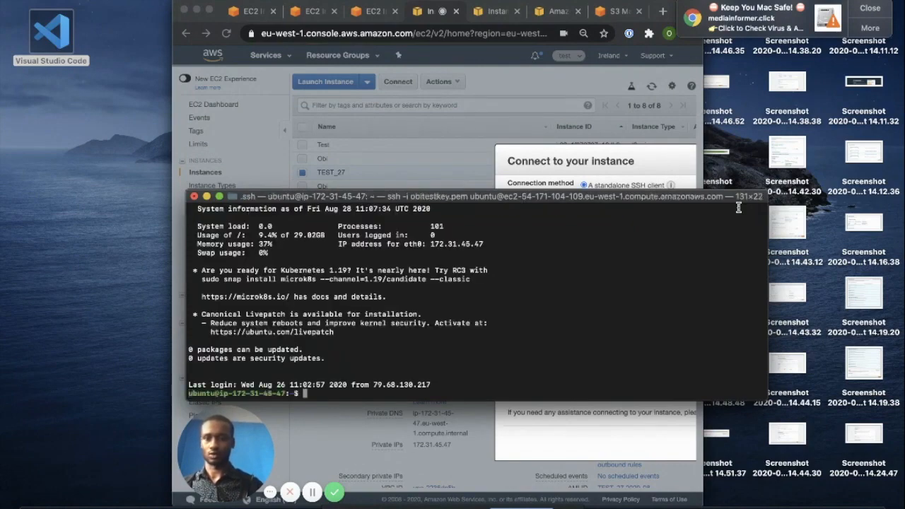
- Switch to a root shell on the instance with sudo -i
type("sudo -")
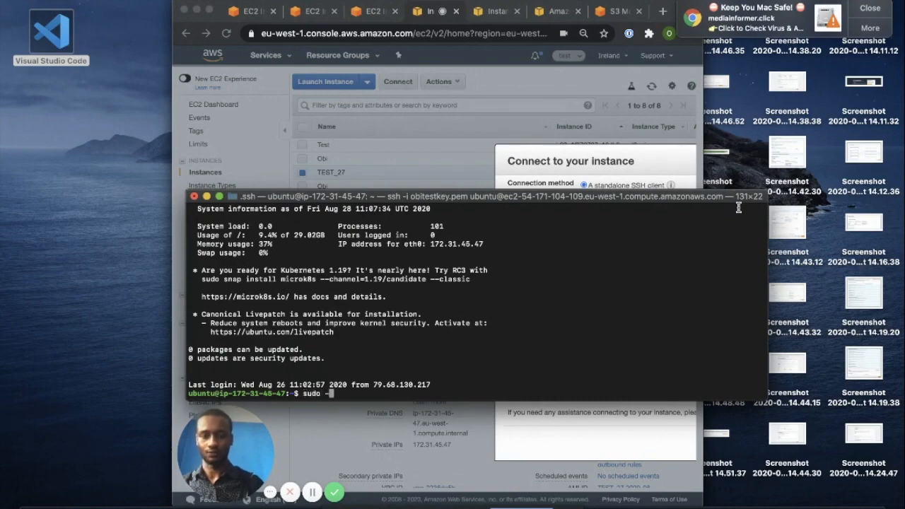
type("i")
key("Return")
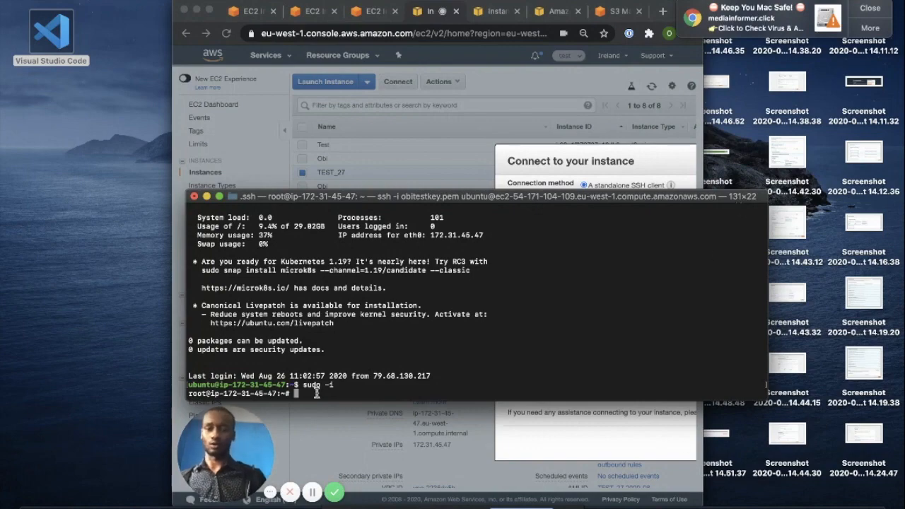
- Run lynis audit system on the instance and show the terminal full screen
type("lynis")
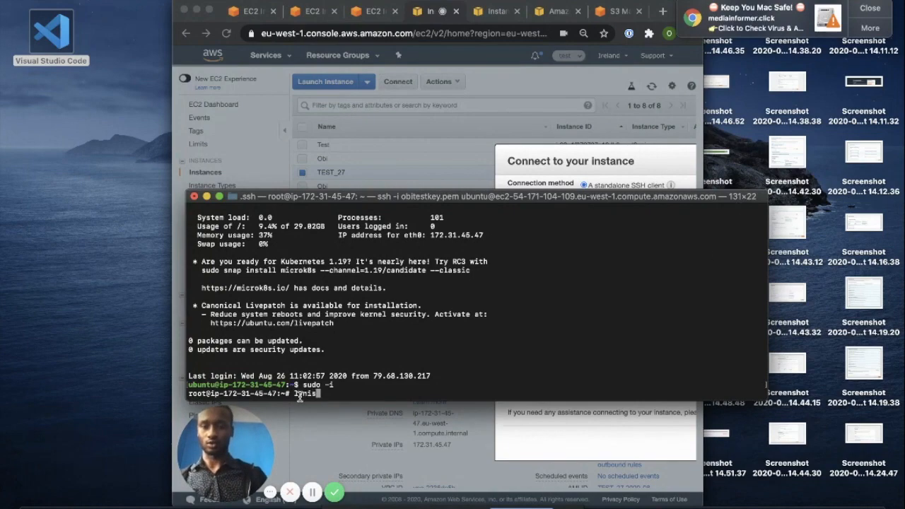
type(" audit system")
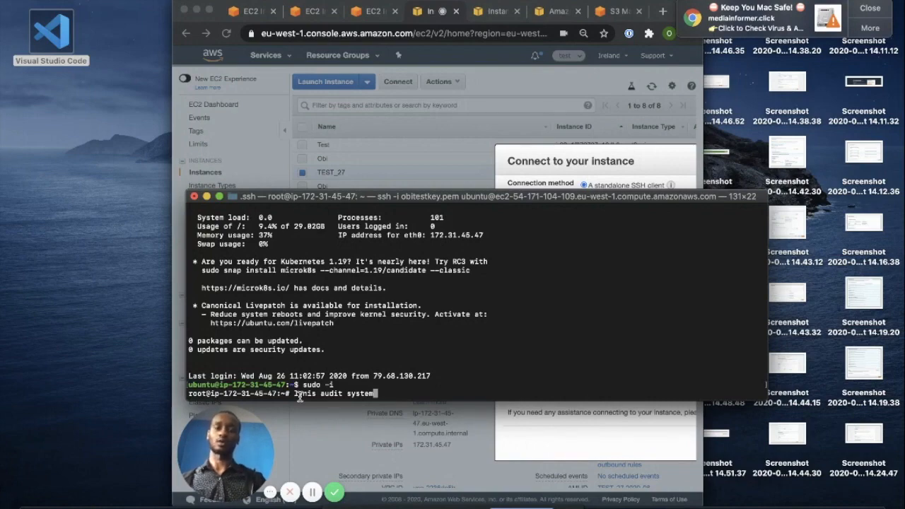
key("Return")
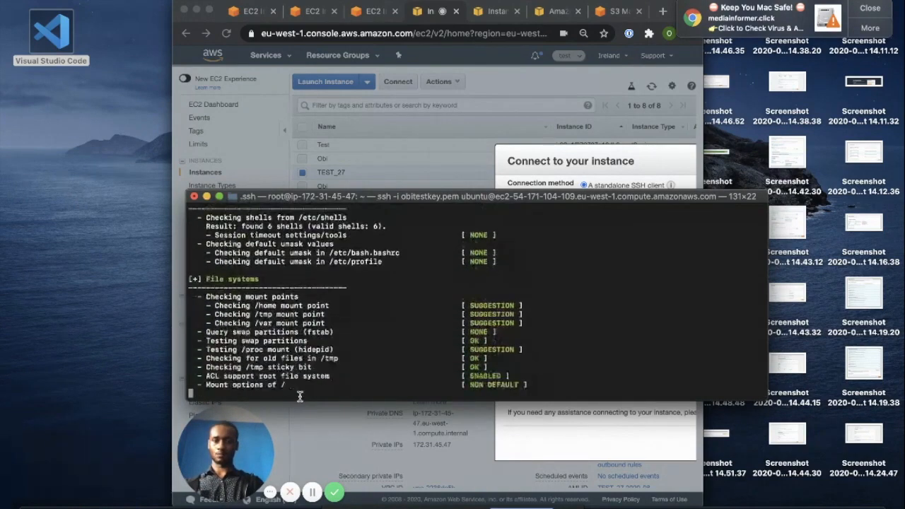
left_click(218, 196)
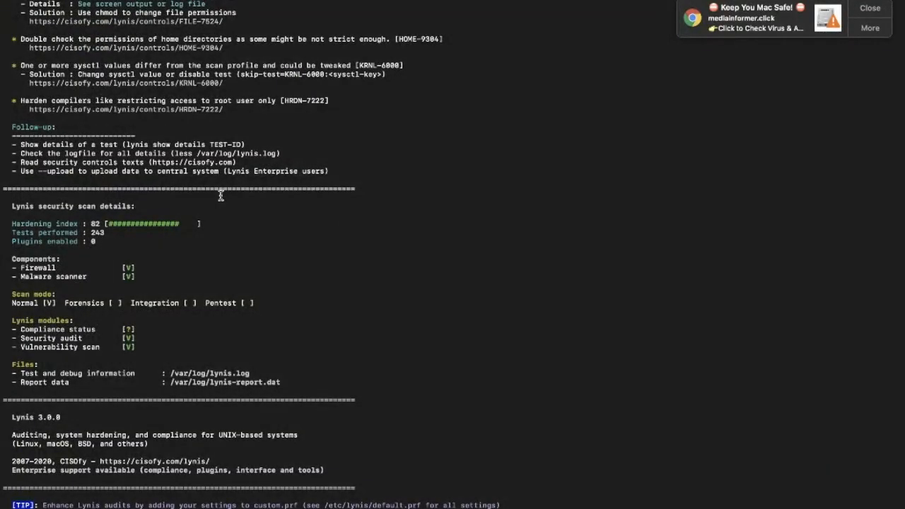
- Examine the Lynis report's hardening index, number of tests performed, warnings and hardening suggestions
left_click_drag(204, 223, 8, 226)
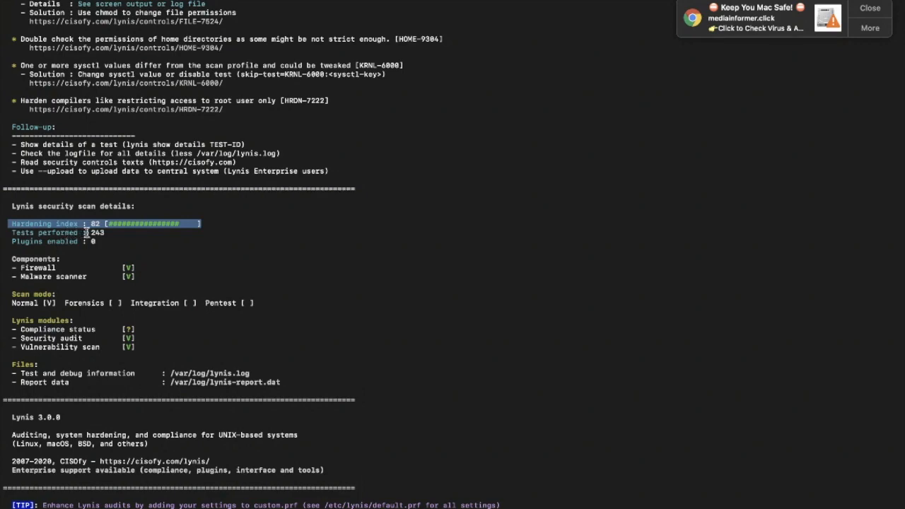
left_click_drag(105, 234, 8, 235)
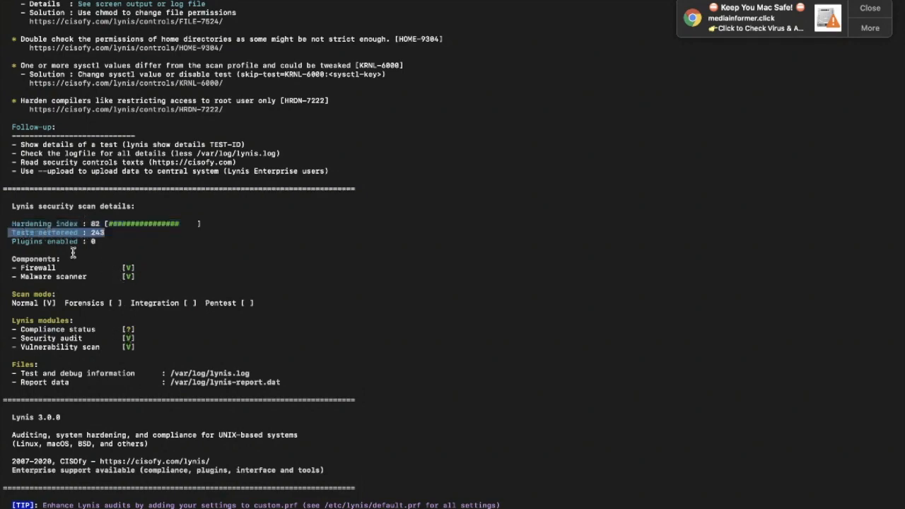
scroll(73, 252, "up", 15)
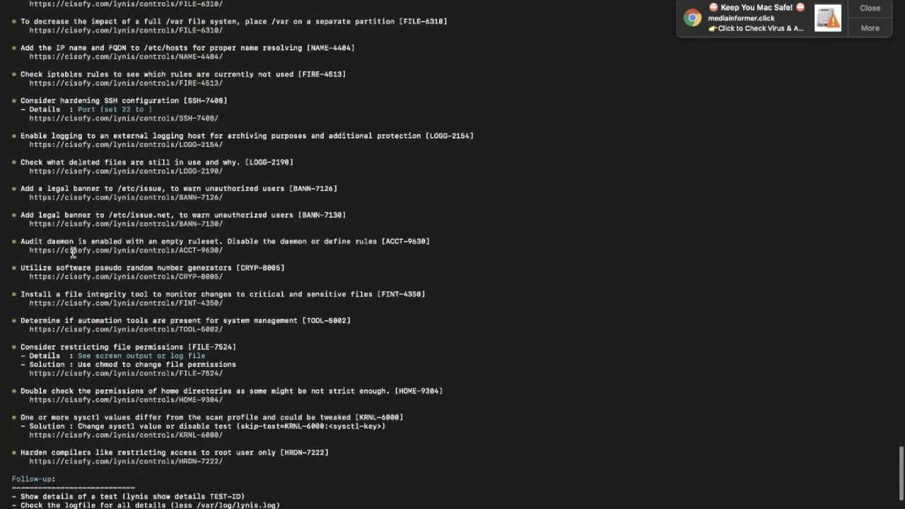
scroll(73, 253, "up", 5)
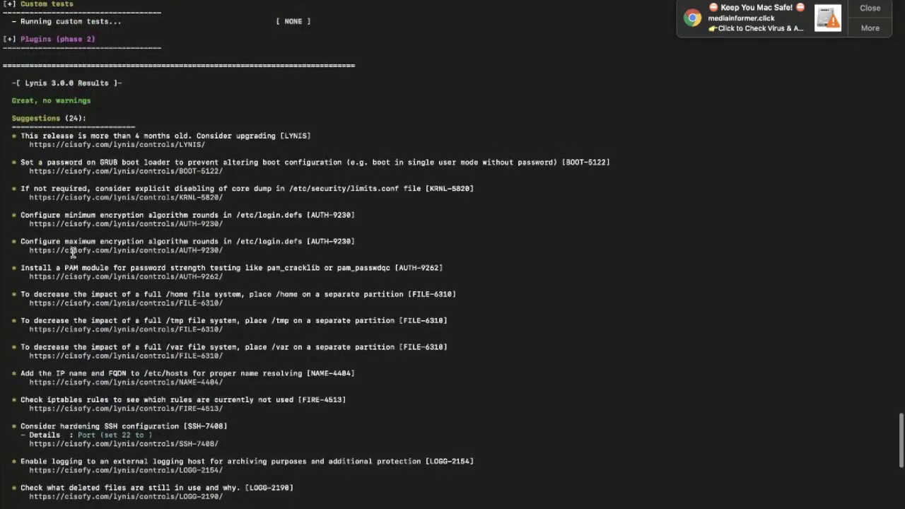
scroll(73, 252, "down", 1)
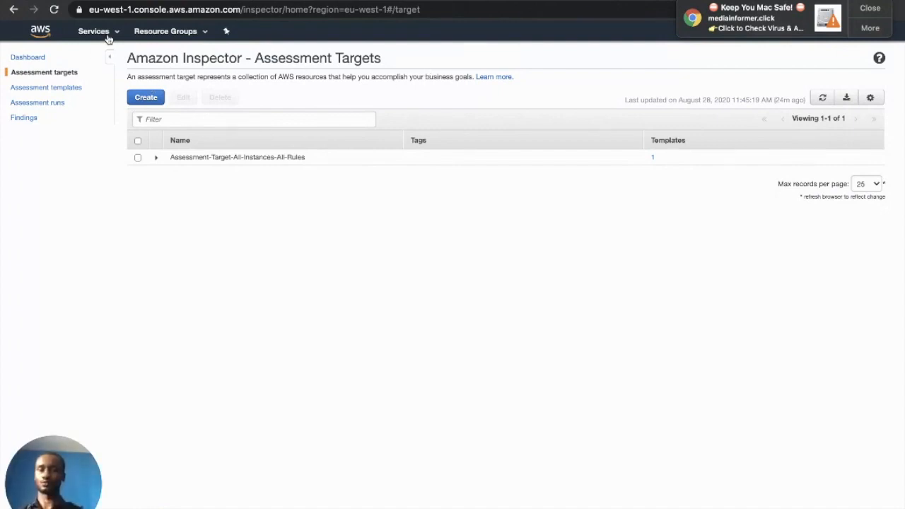
- In Amazon Inspector, view the dashboard, then preview the Assessment-Target-All-Instances-All-Rules target to check its instances' agent status
left_click(28, 58)
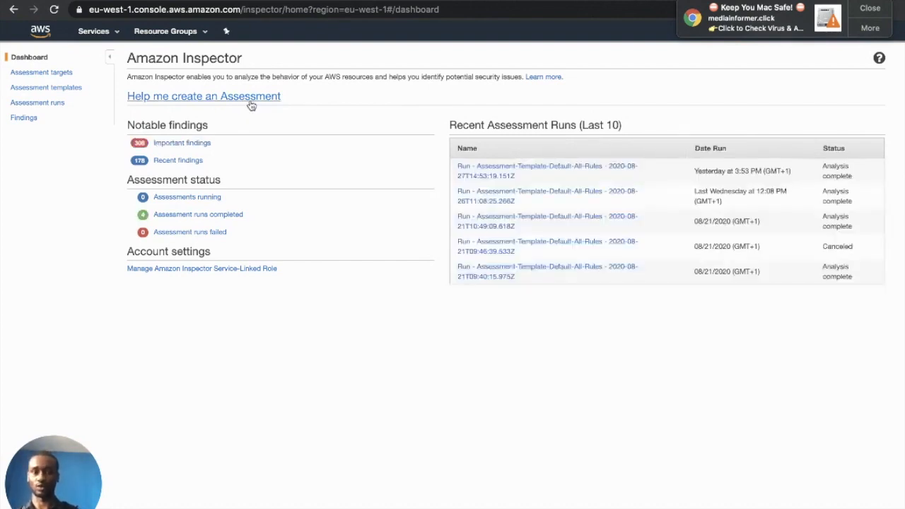
left_click(61, 77)
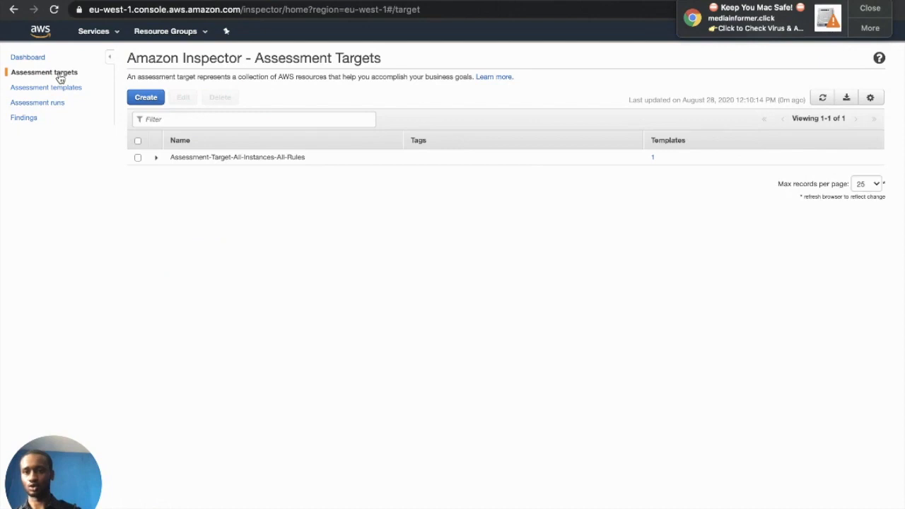
left_click(155, 161)
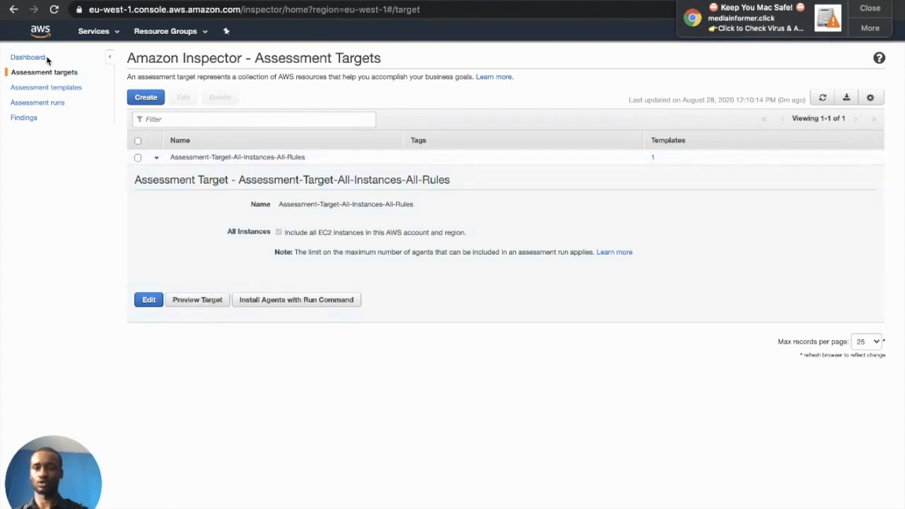
left_click(198, 300)
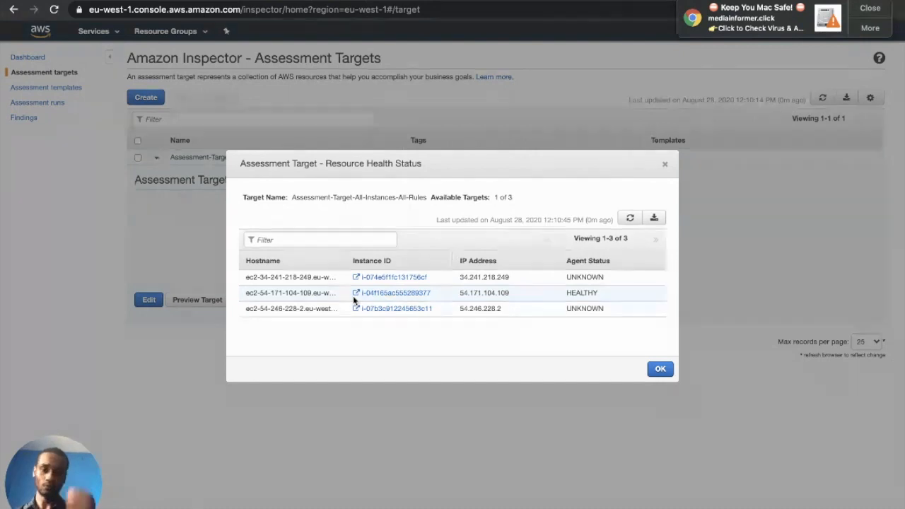
left_click(658, 370)
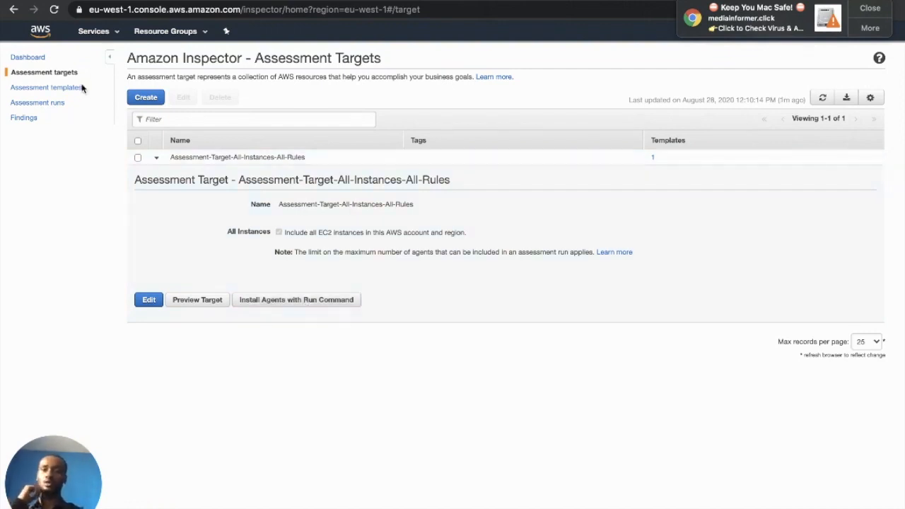
- View the details of the Assessment-Template-Default-All-Rules assessment template and preview its target and exclusions
left_click(61, 92)
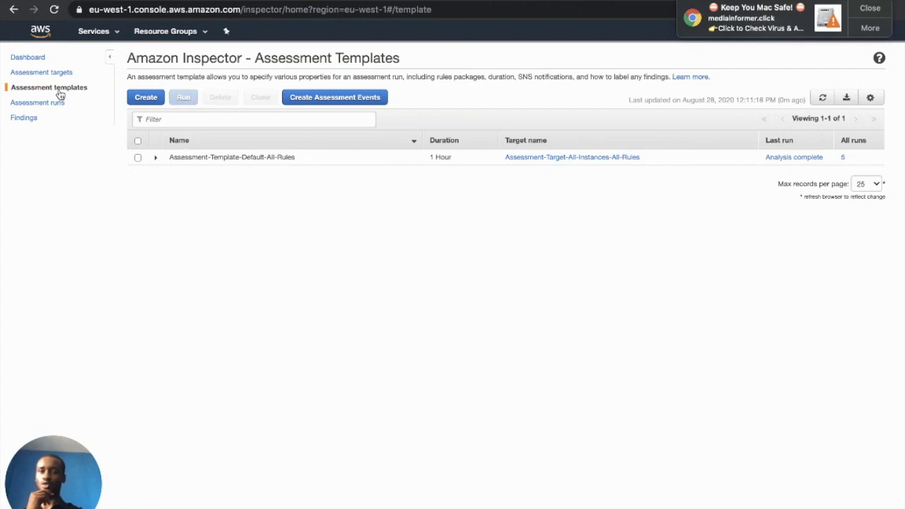
left_click(138, 158)
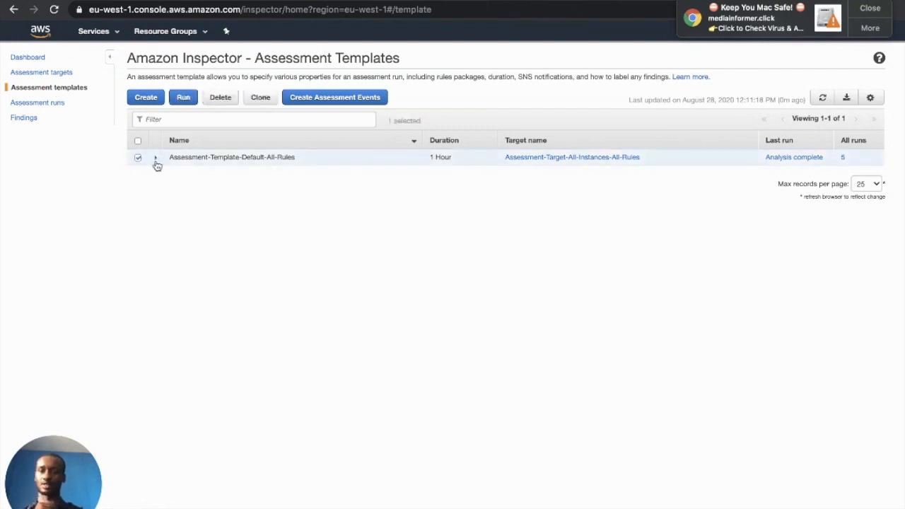
left_click(155, 158)
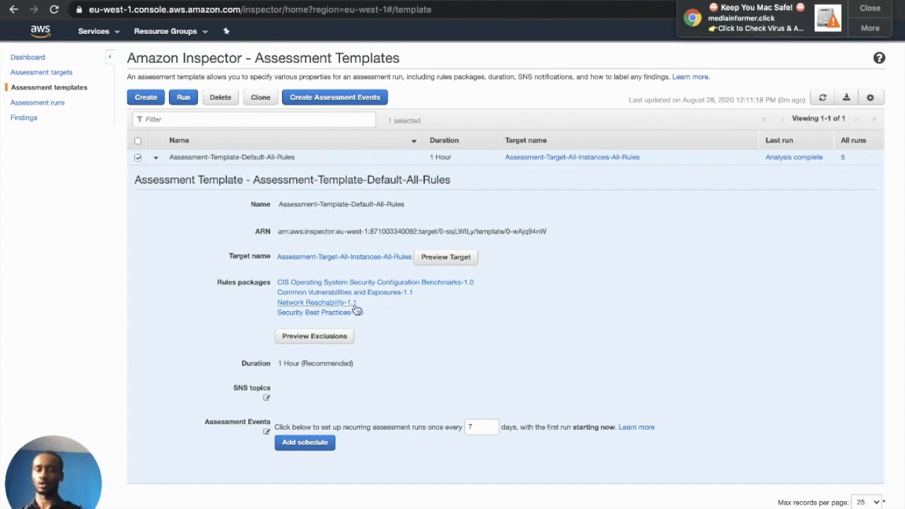
left_click(444, 259)
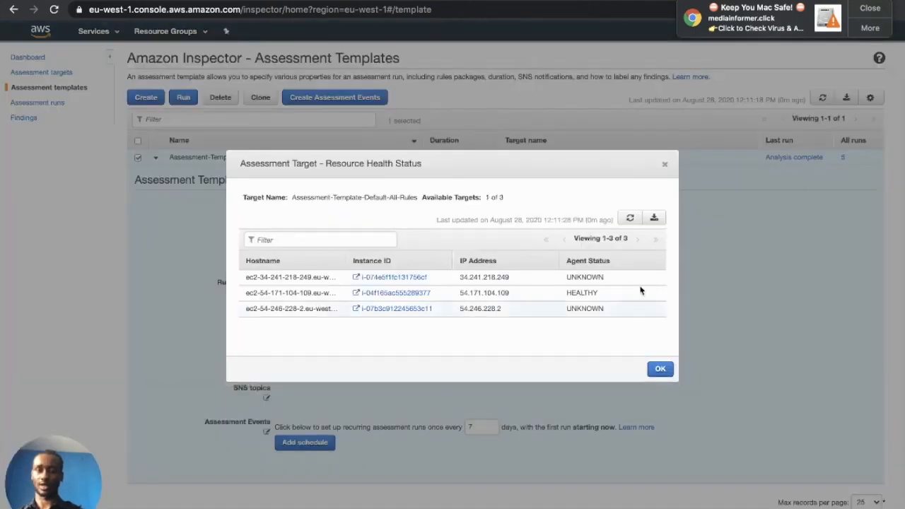
left_click(665, 164)
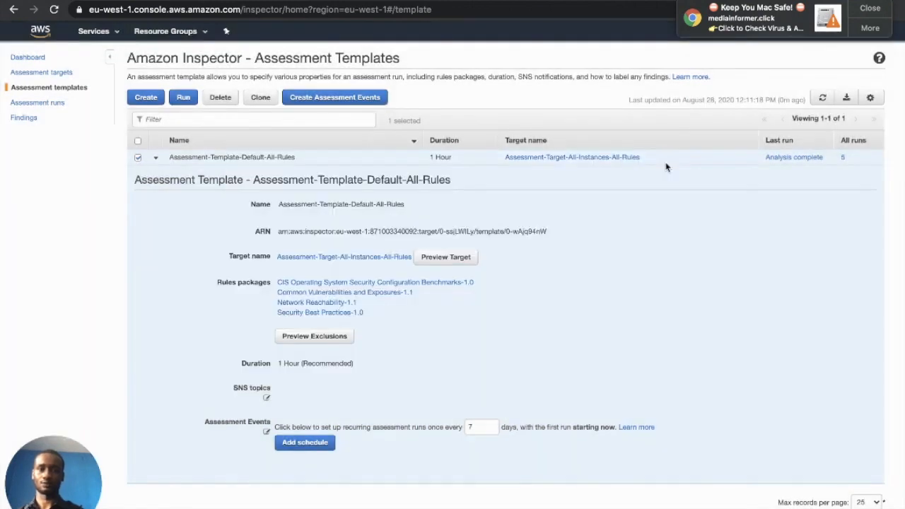
left_click(338, 340)
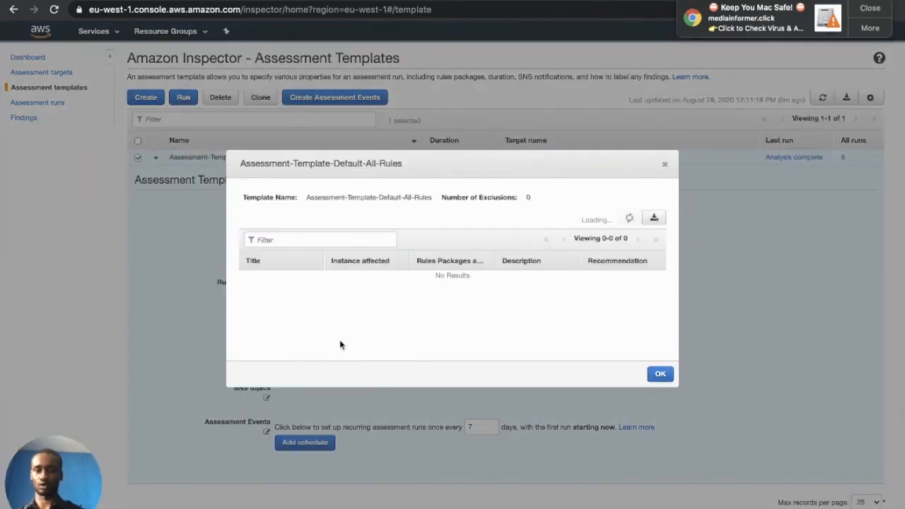
left_click(666, 165)
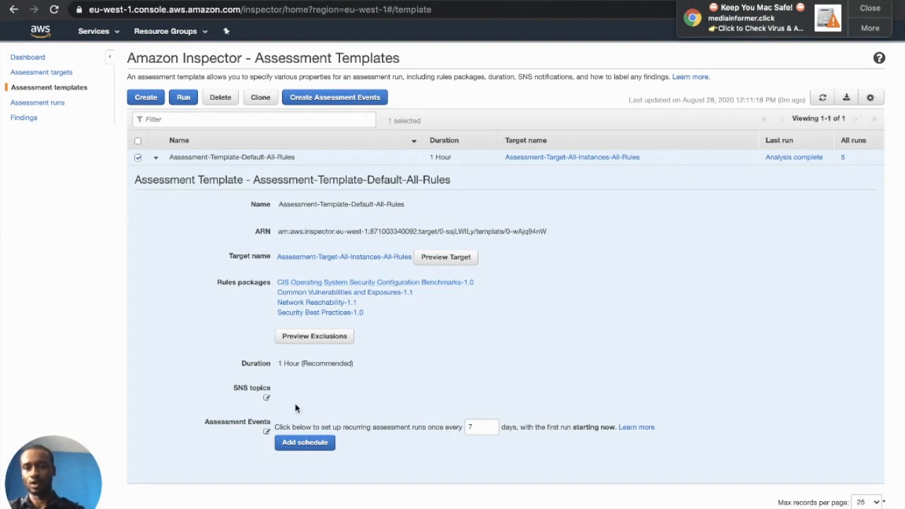
- Run the Assessment-Template-Default-All-Rules assessment and open the list of assessment runs
left_click(183, 99)
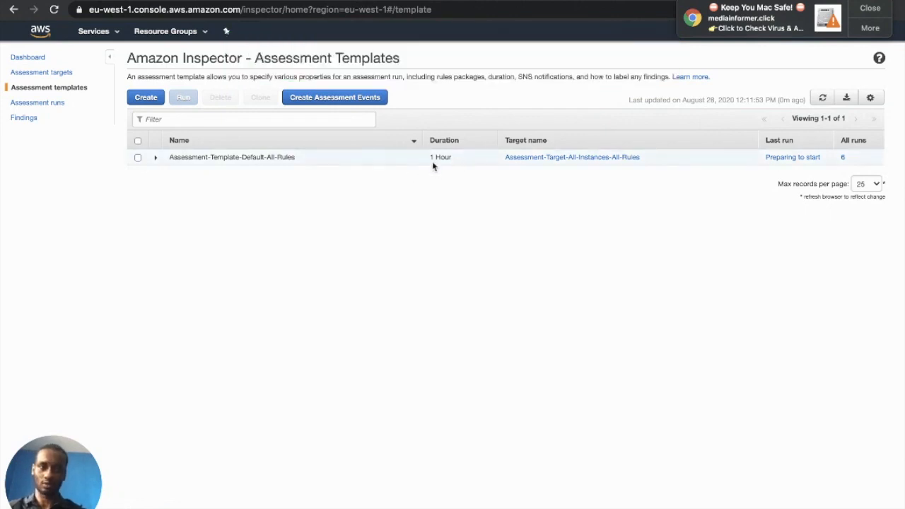
left_click(29, 106)
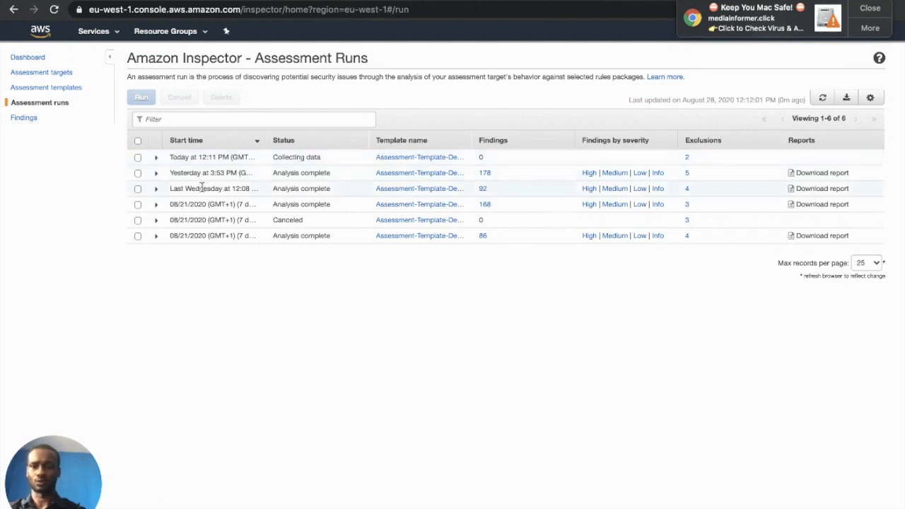
- Show the details of last Wednesday's 12:08 assessment run and generate its findings report as a PDF
left_click(156, 189)
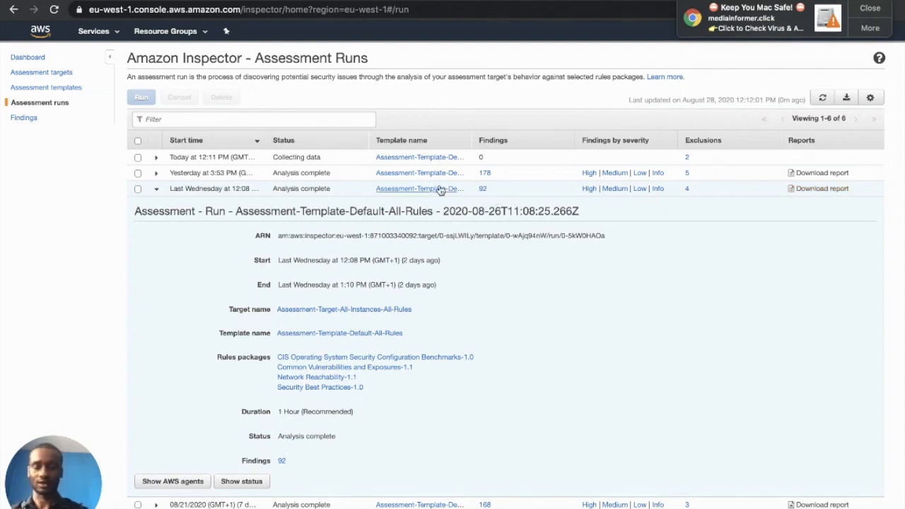
left_click_drag(489, 193, 479, 191)
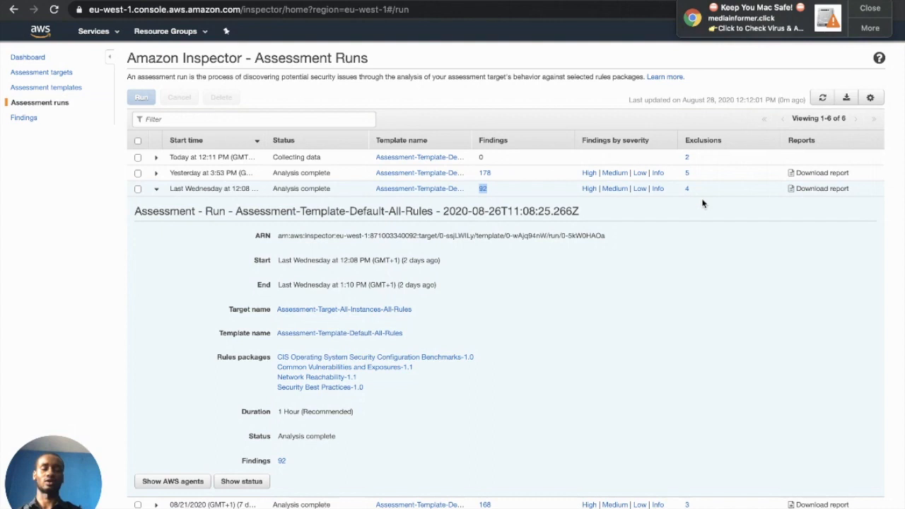
left_click(818, 189)
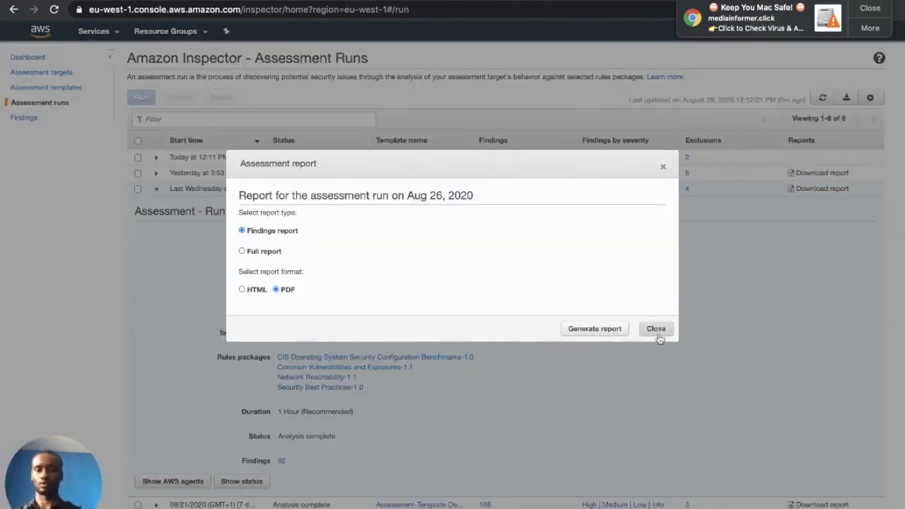
left_click(606, 331)
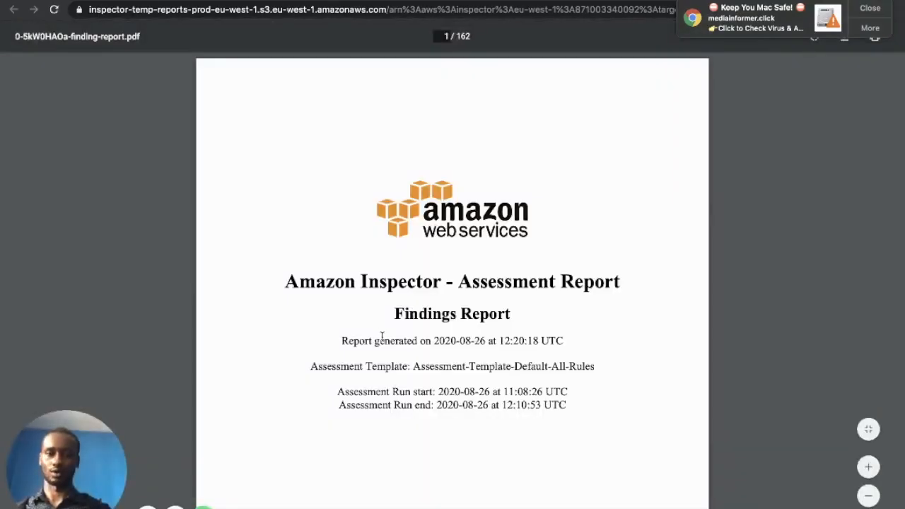
- Examine the findings report's Executive Summary, reading the four rules packages and how their findings are distributed by severity
scroll(383, 336, "down", 10)
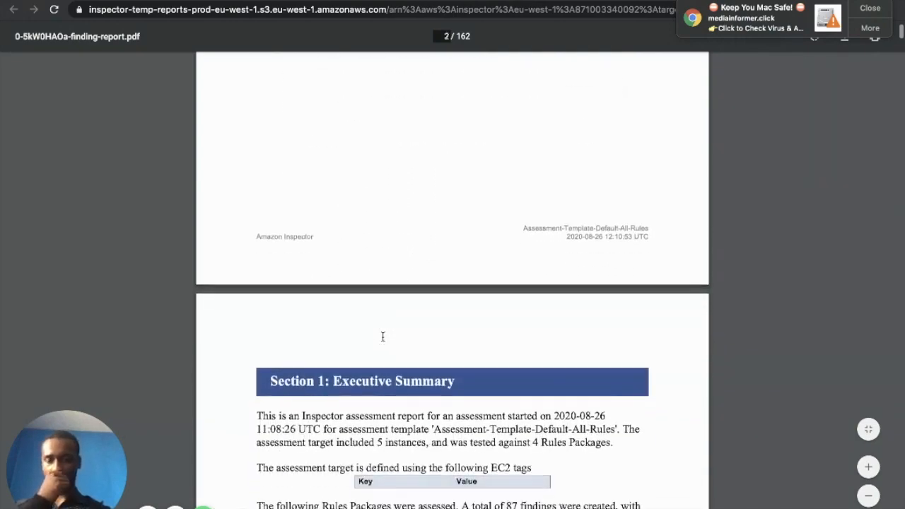
scroll(383, 332, "down", 8)
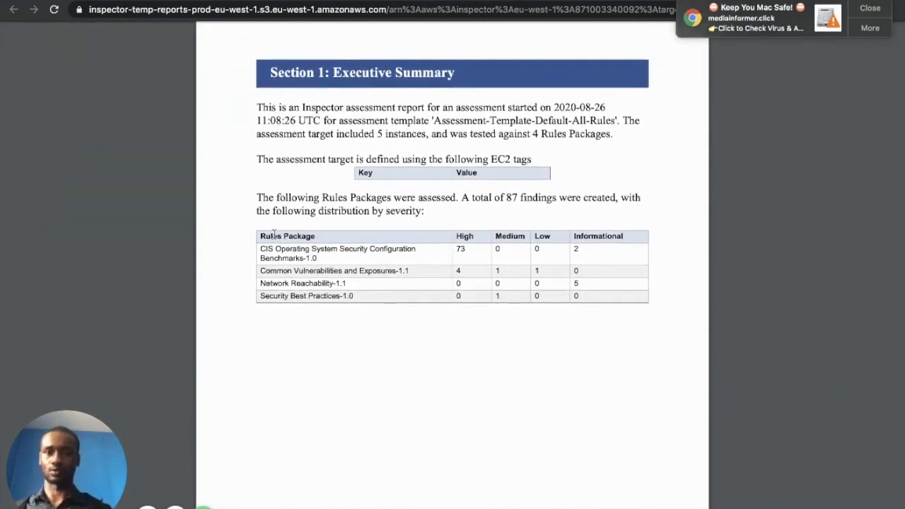
left_click_drag(259, 239, 316, 238)
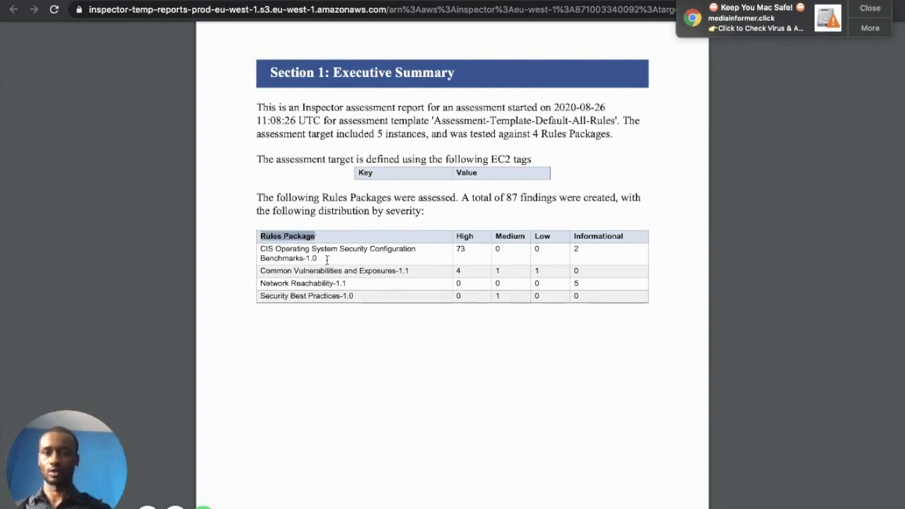
left_click_drag(259, 251, 419, 252)
left_click_drag(261, 271, 414, 276)
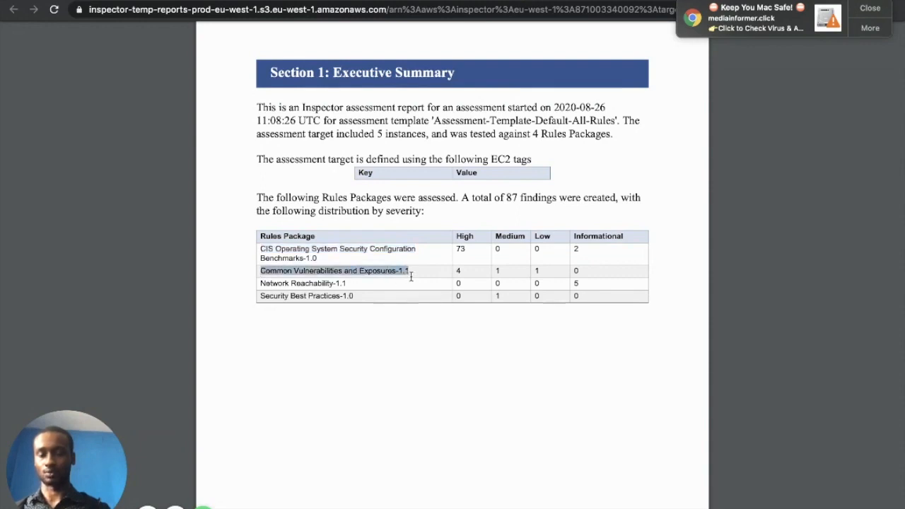
left_click(260, 283)
left_click_drag(260, 283, 348, 280)
triple_click(351, 282)
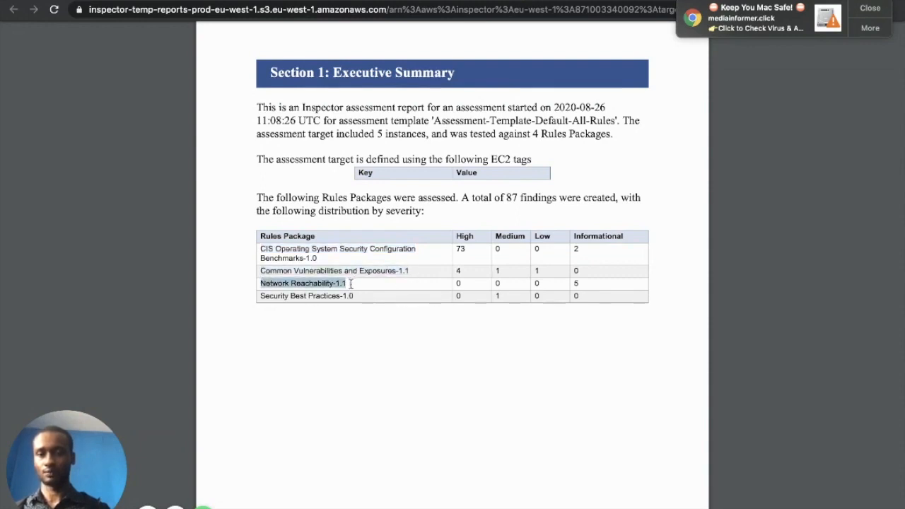
left_click_drag(354, 296, 260, 298)
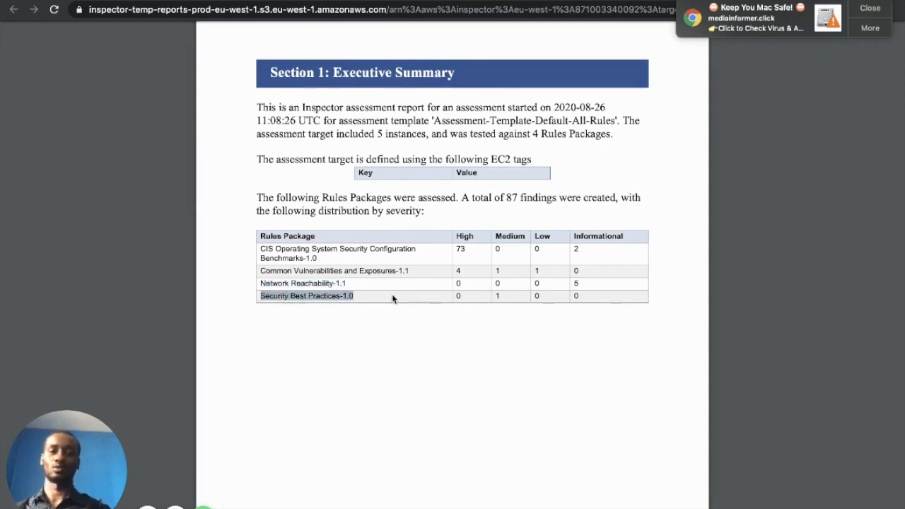
left_click(582, 285)
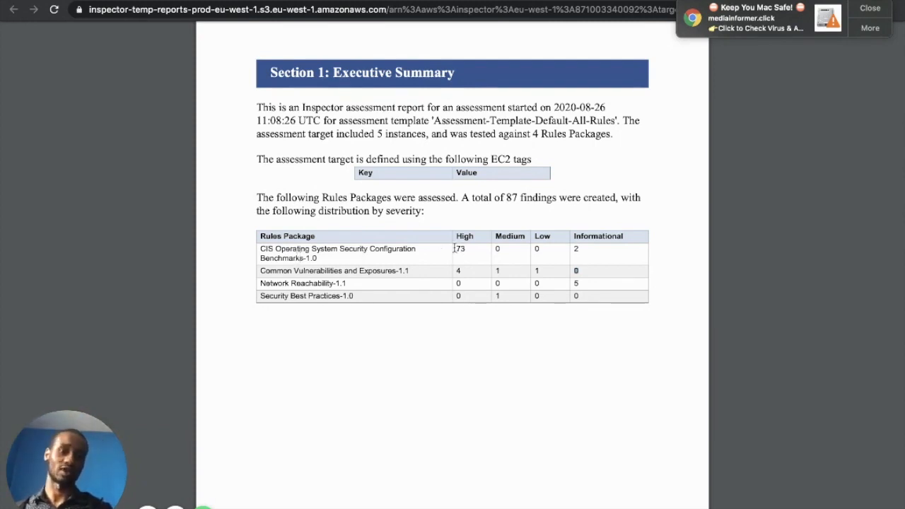
left_click_drag(457, 249, 471, 249)
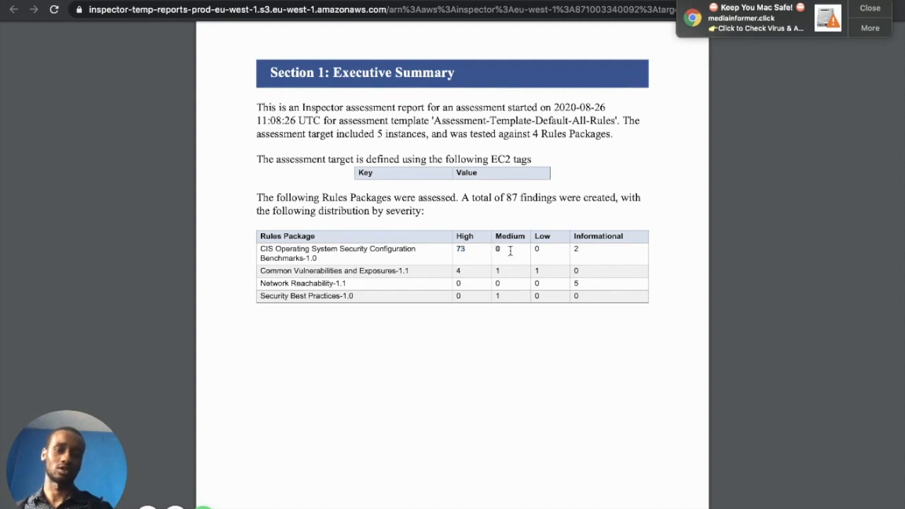
left_click(588, 260)
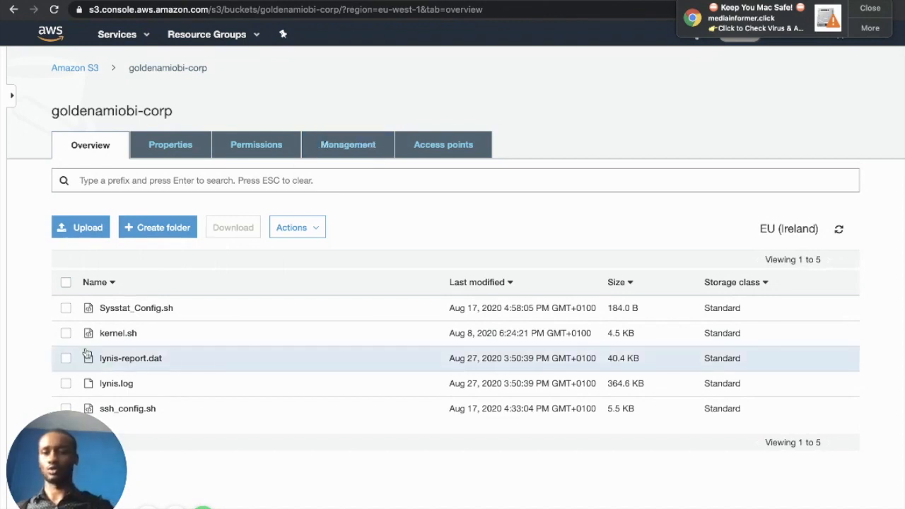
- Open kernel.sh from the goldenamiobi-corp S3 bucket and review its sysctl.conf hardening commands
left_click(120, 334)
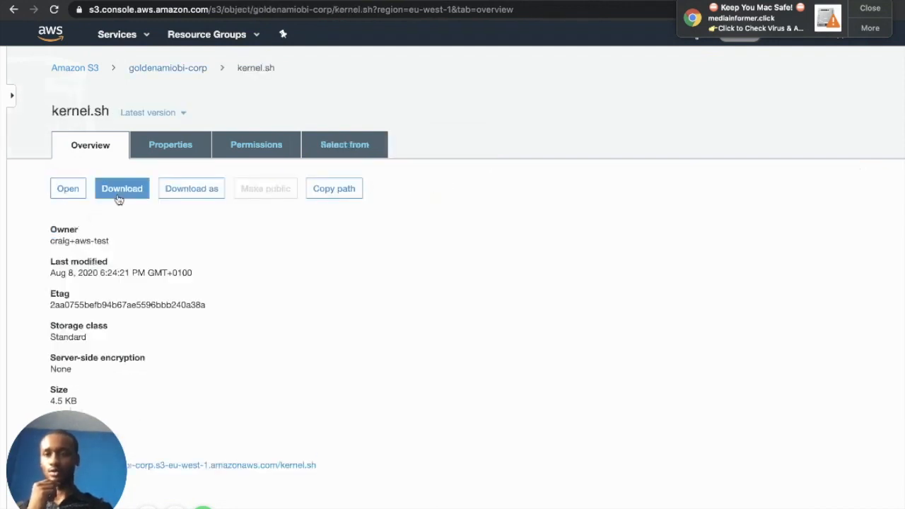
left_click(67, 197)
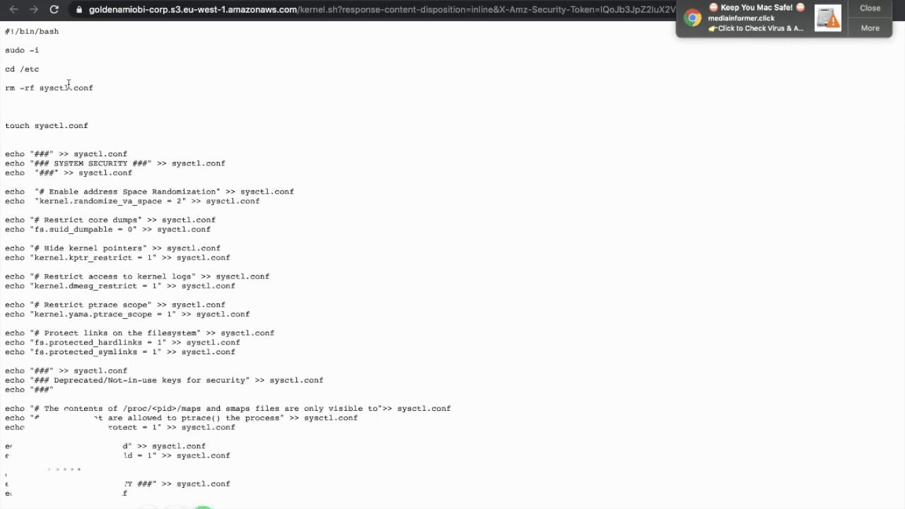
left_click_drag(5, 31, 203, 508)
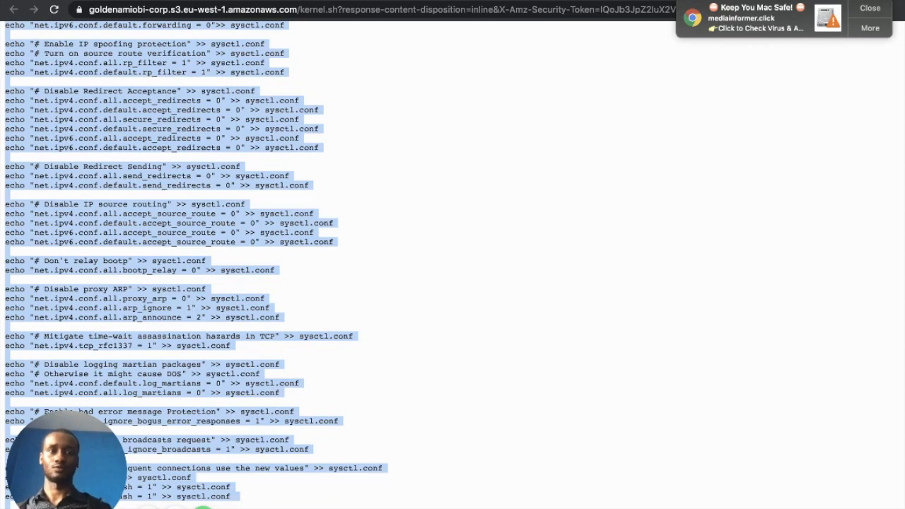
left_click(637, 1)
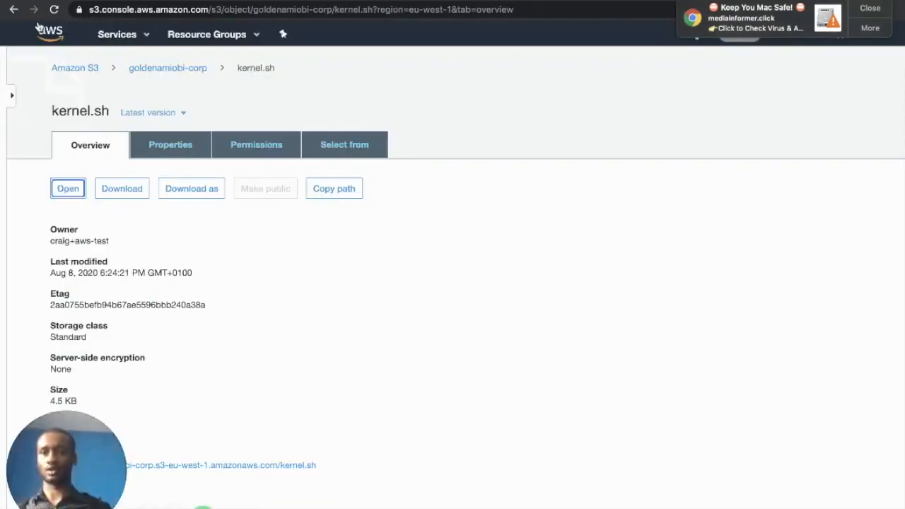
- Return to the goldenamiobi-corp bucket's file list and select lynis.log and lynis-report.dat
left_click(14, 10)
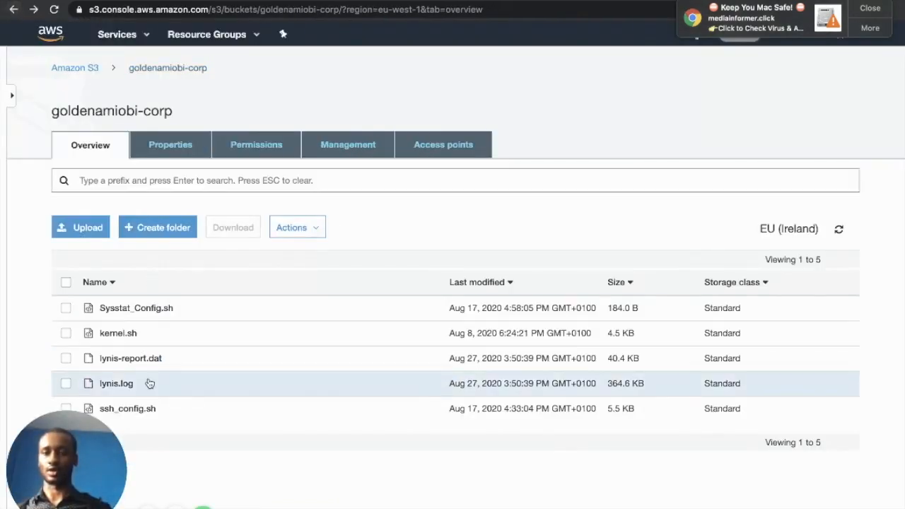
left_click(66, 384)
left_click(65, 358)
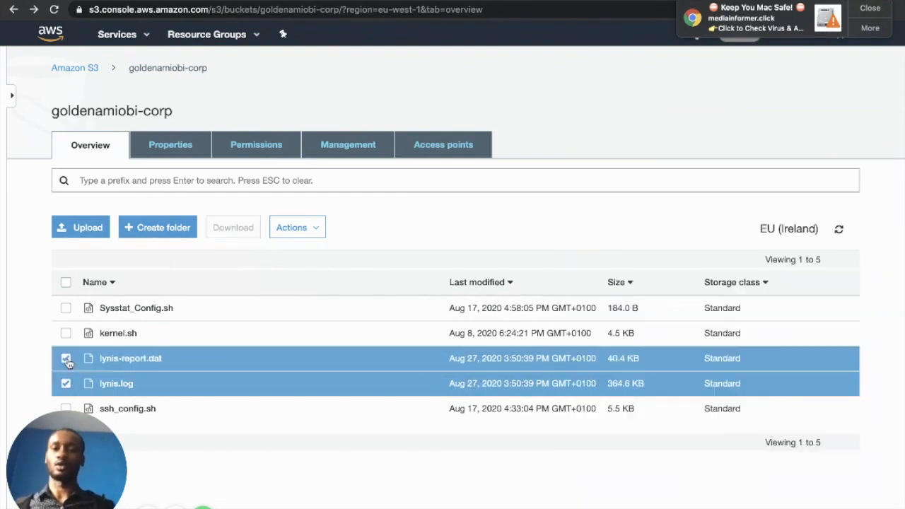